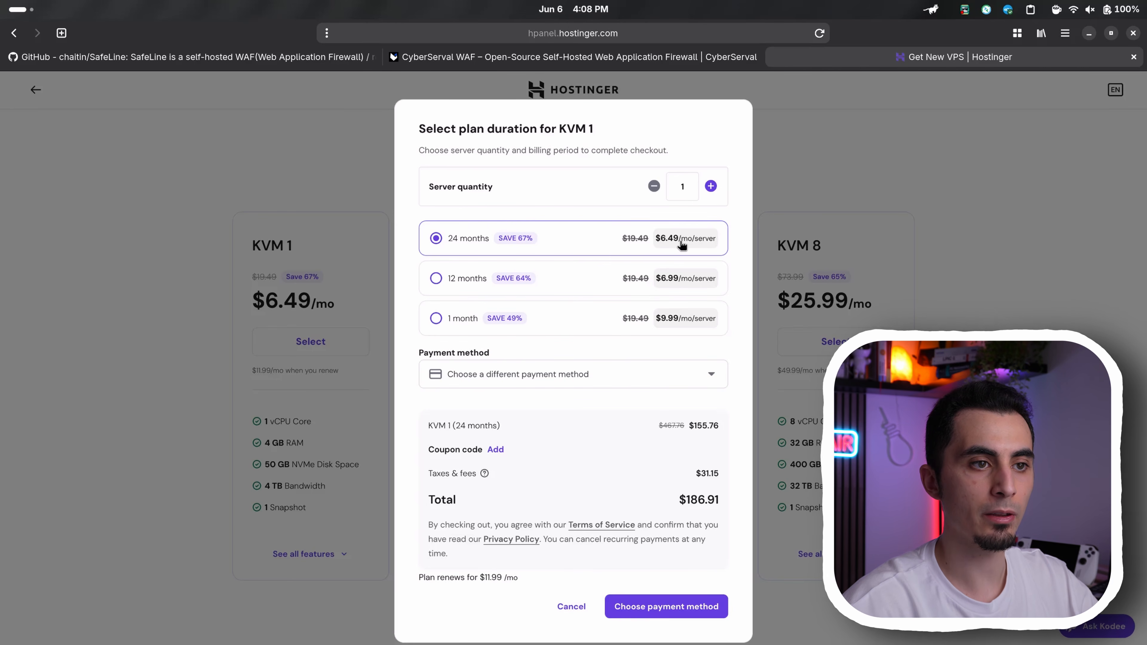
# Open the coupon code entry for the 24-month KVM 1 plan and review the order summary
pyautogui.click(496, 450)
pyautogui.click(451, 492)
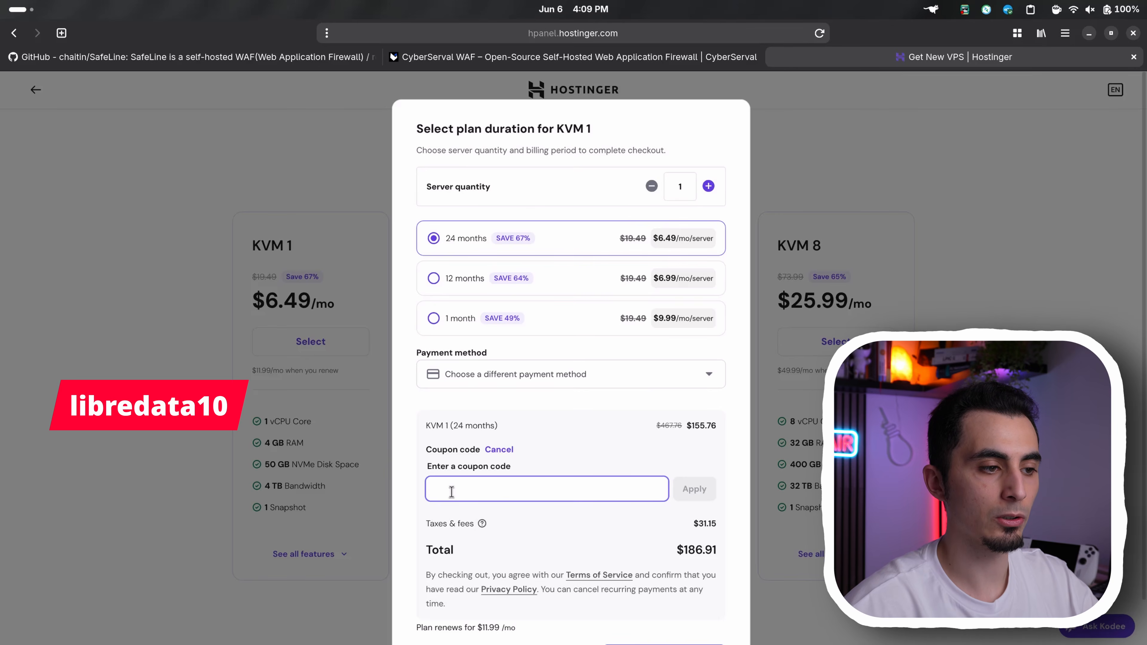
pyautogui.scroll(-2, 567, 406)
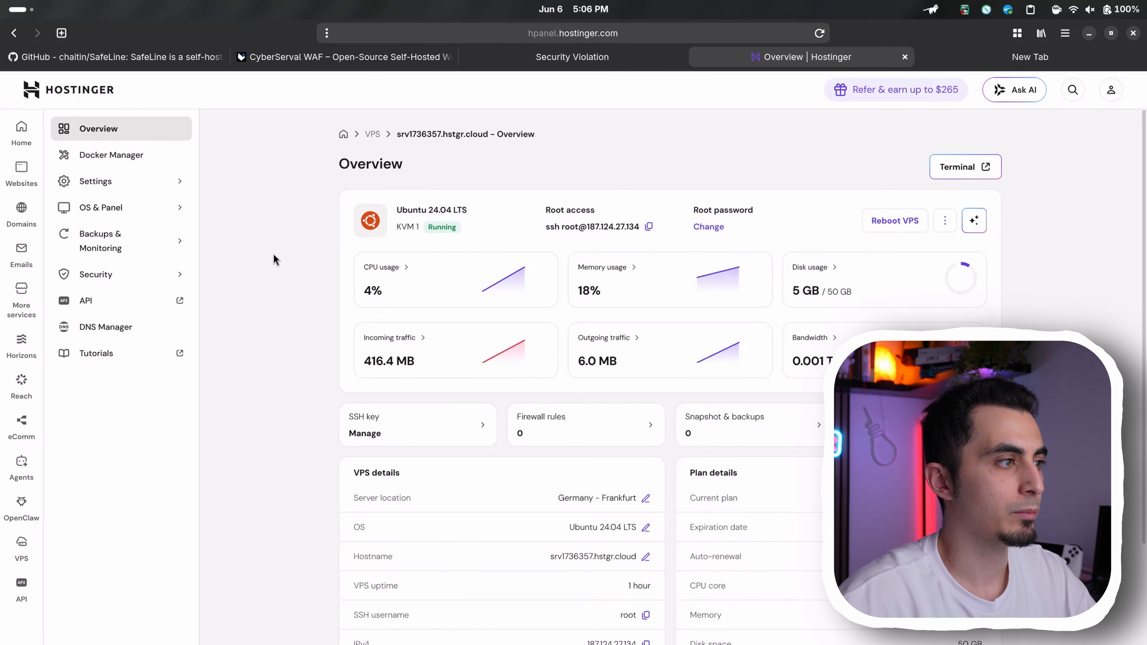
# Create a firewall configuration named Safeline in the VPS security settings
pyautogui.click(174, 275)
pyautogui.click(126, 327)
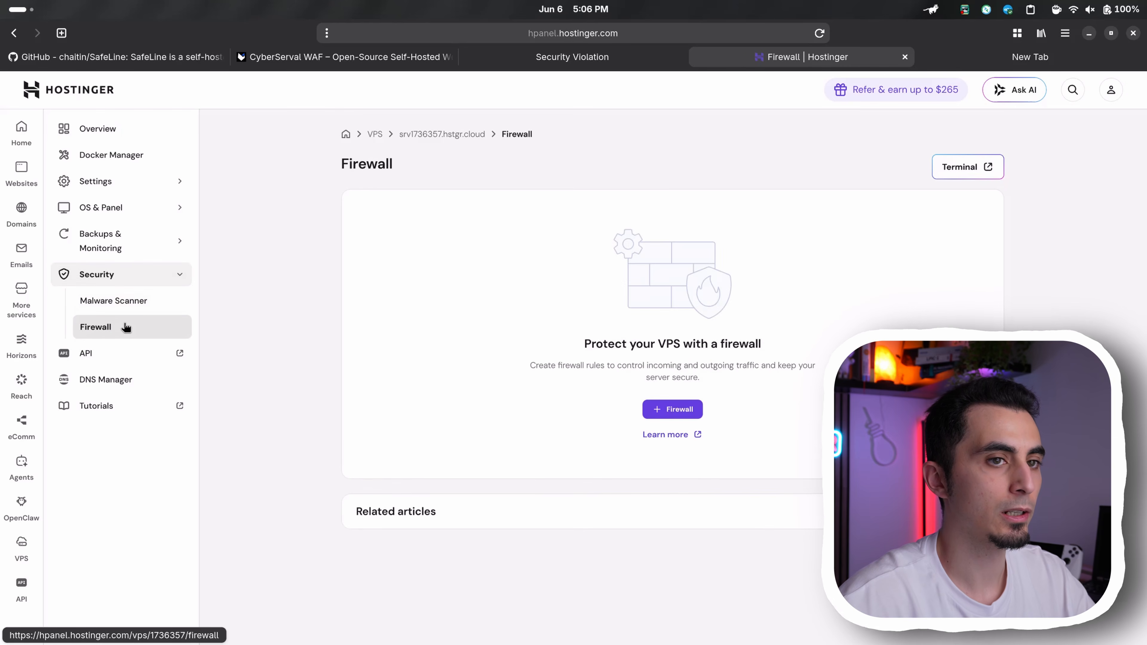
pyautogui.click(693, 411)
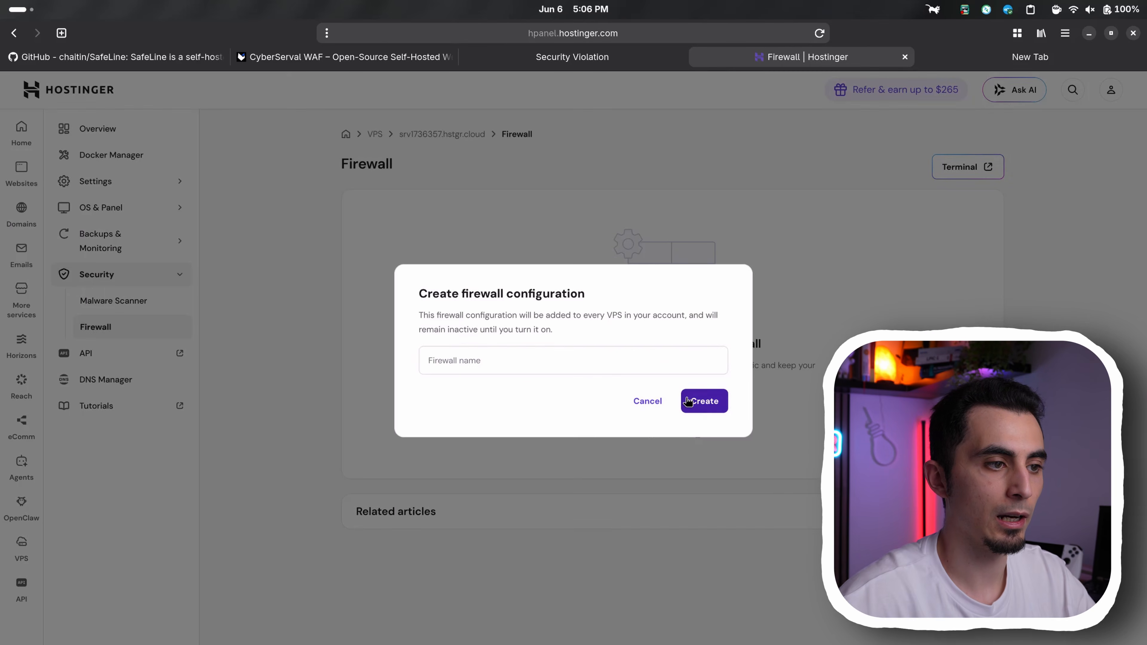
pyautogui.click(636, 361)
pyautogui.write('Safeline')
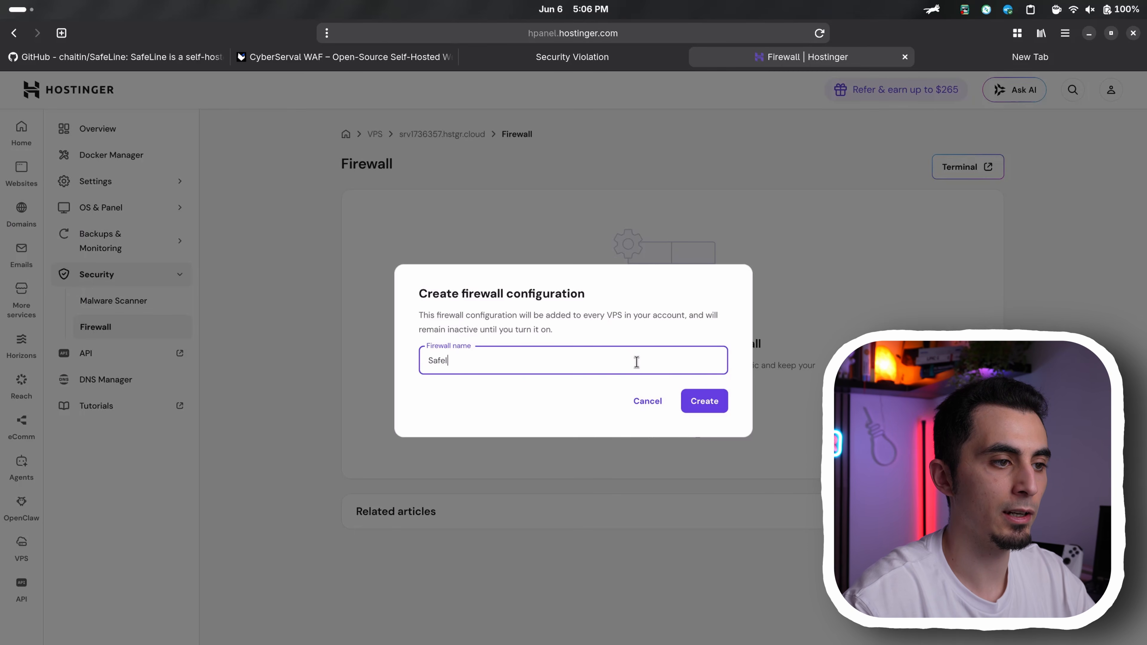
pyautogui.press('Return')
# Edit the Safeline firewall and add a rule accepting TCP traffic on port 22 from anywhere
pyautogui.click(978, 260)
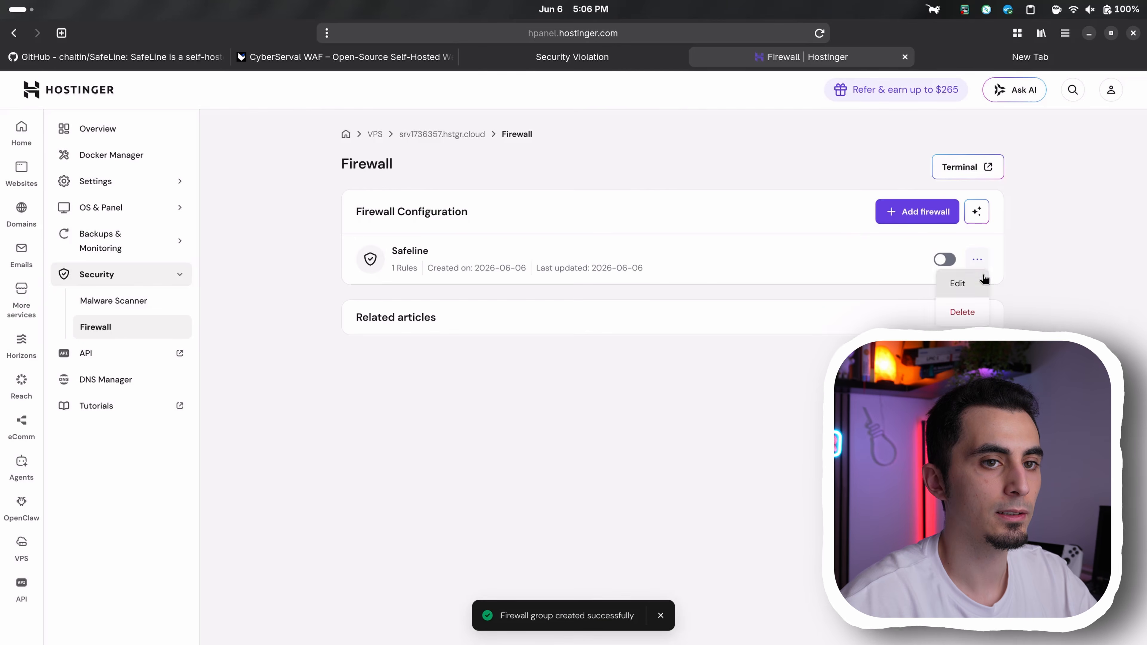
pyautogui.click(962, 281)
pyautogui.click(506, 433)
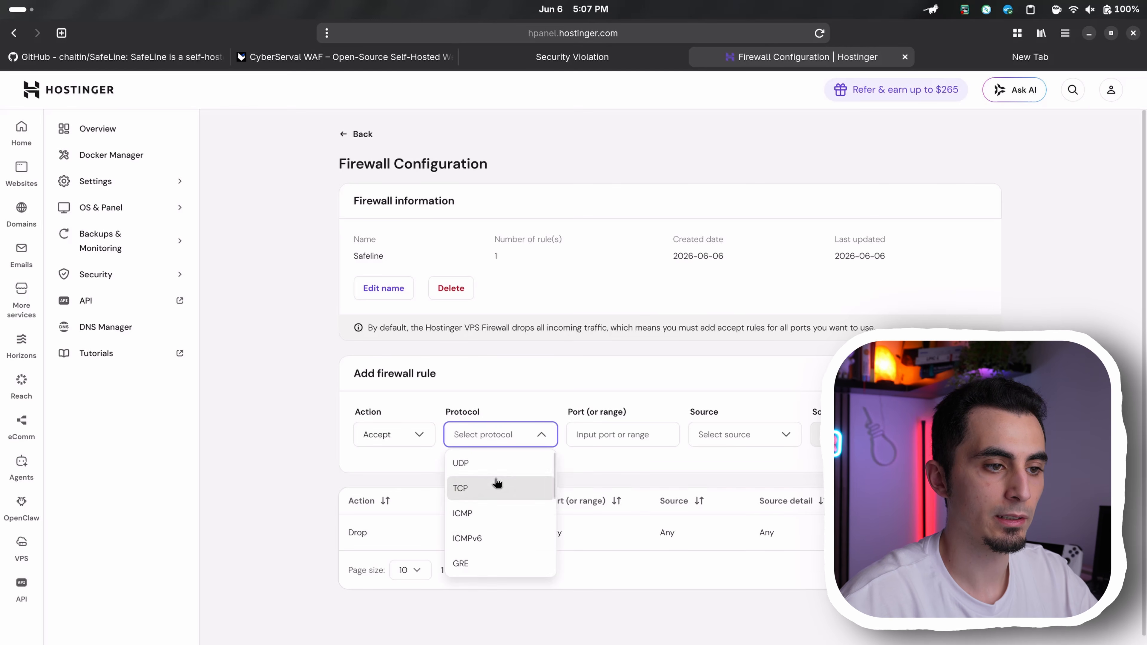
pyautogui.click(465, 488)
pyautogui.click(617, 433)
pyautogui.write('22')
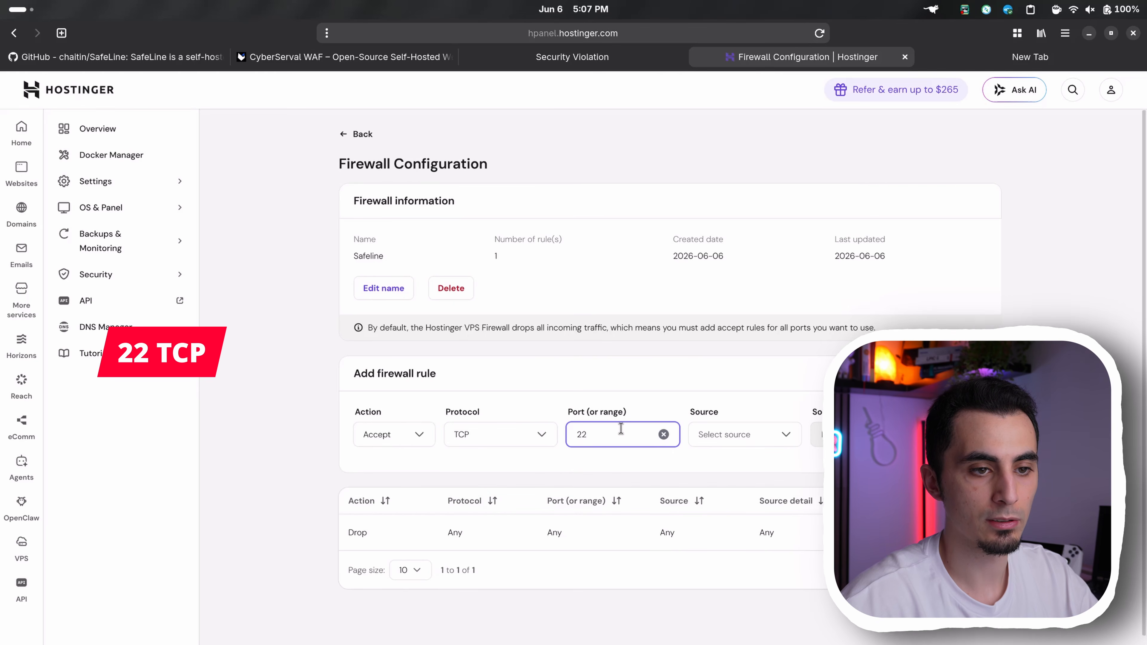
pyautogui.click(782, 434)
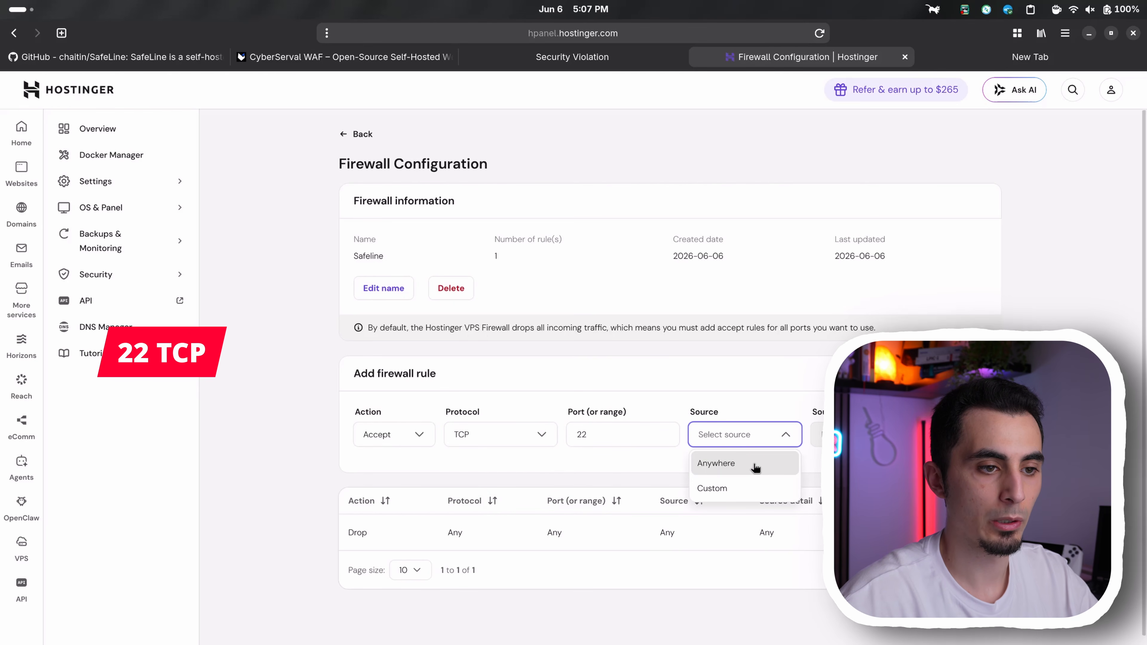
pyautogui.click(736, 466)
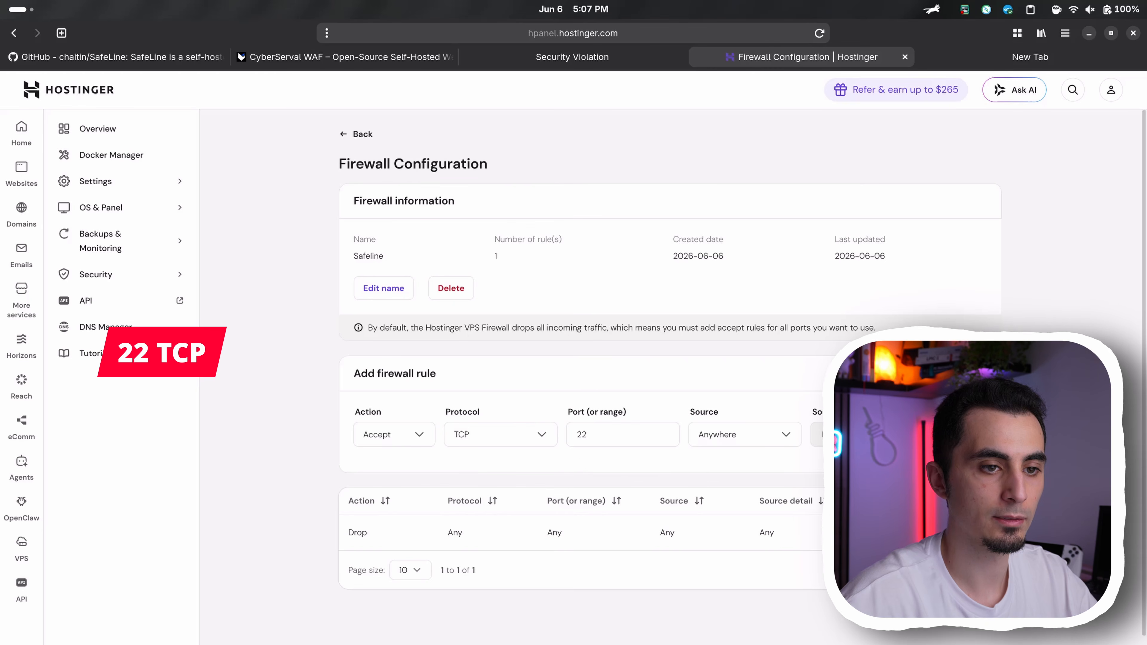
pyautogui.click(960, 435)
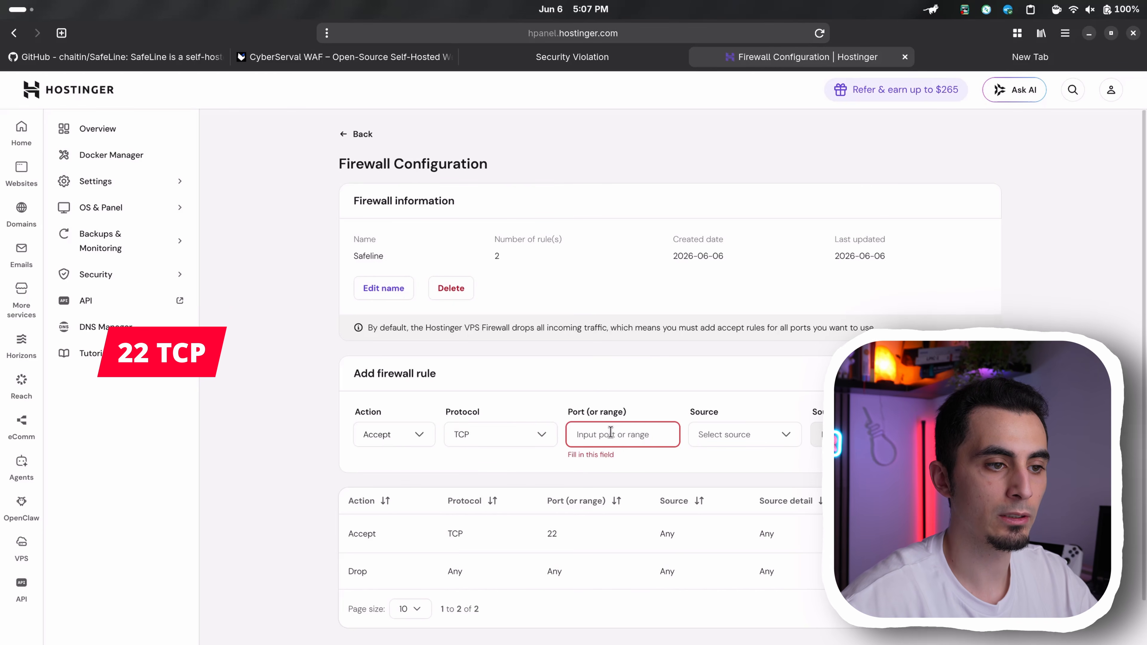
# Add a firewall rule accepting TCP traffic on port 443 from anywhere
pyautogui.click(610, 432)
pyautogui.write('443')
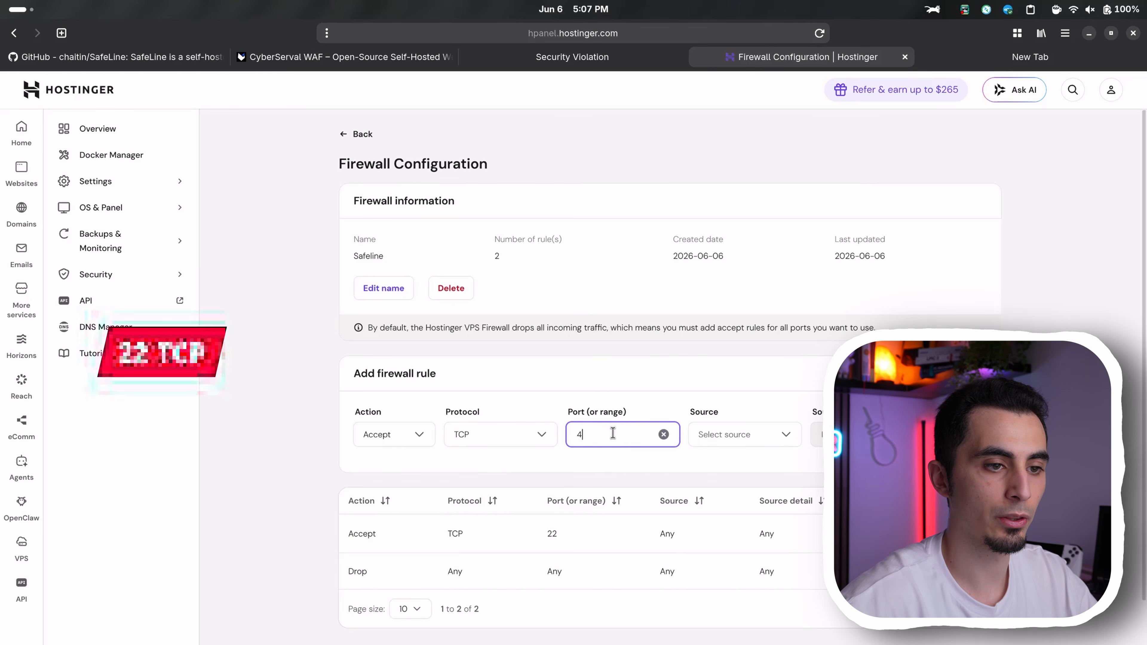
pyautogui.click(765, 438)
pyautogui.click(723, 464)
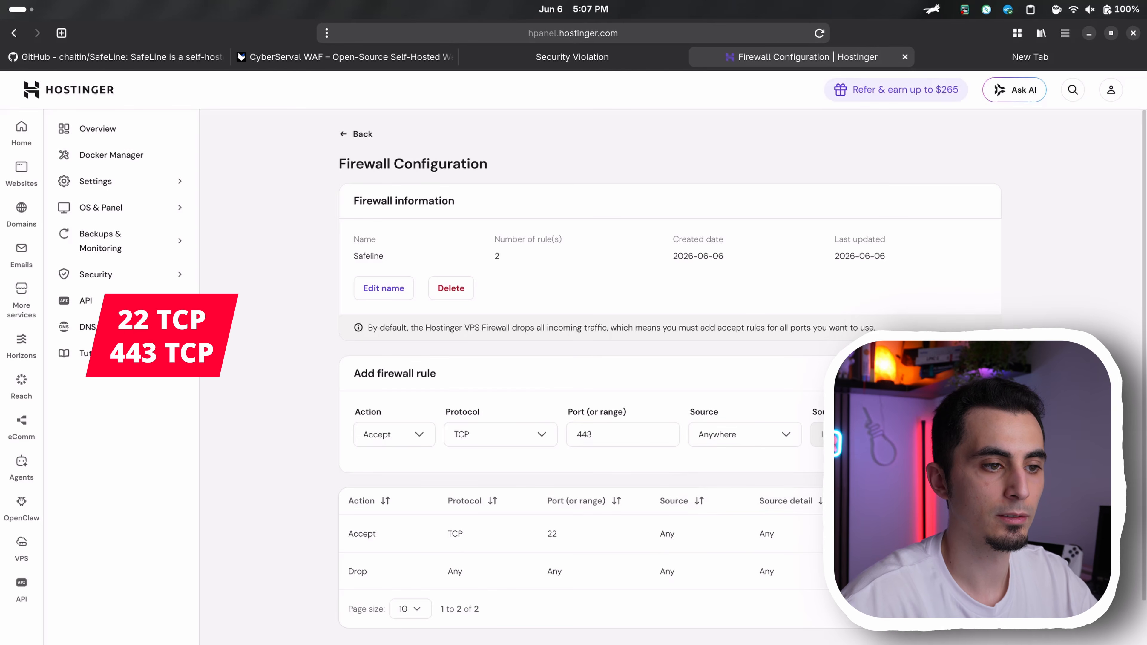
pyautogui.click(960, 435)
# Add a firewall rule accepting TCP traffic on port 80 from anywhere
pyautogui.click(394, 464)
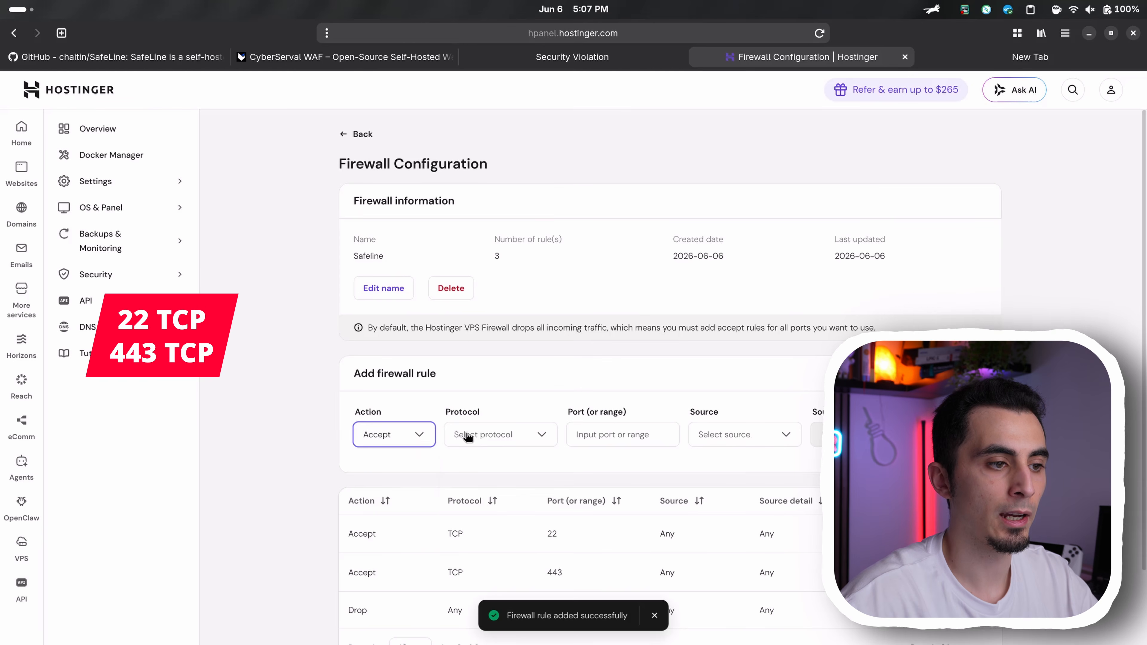
pyautogui.click(472, 438)
pyautogui.click(472, 484)
pyautogui.click(646, 427)
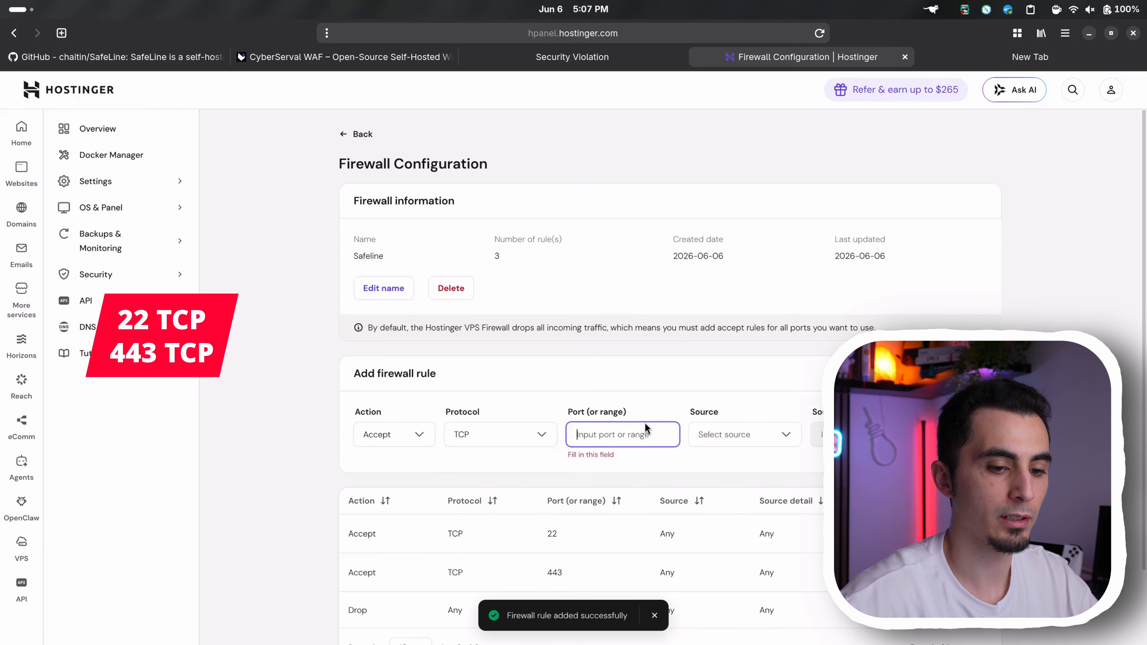
pyautogui.write('80')
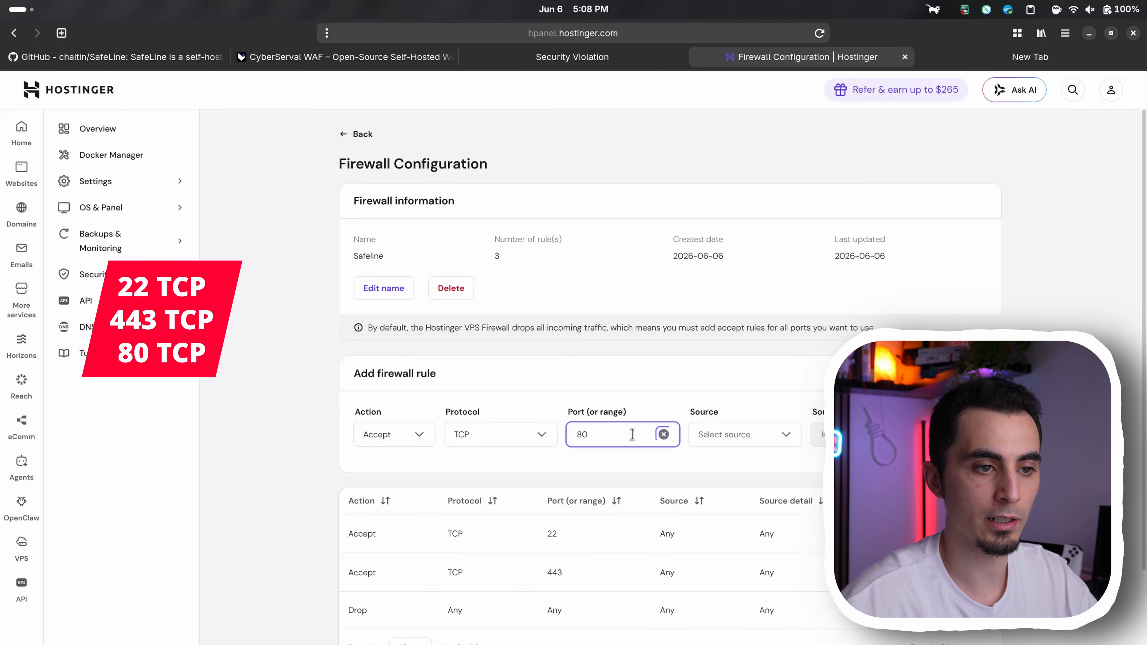
pyautogui.click(741, 434)
pyautogui.click(723, 464)
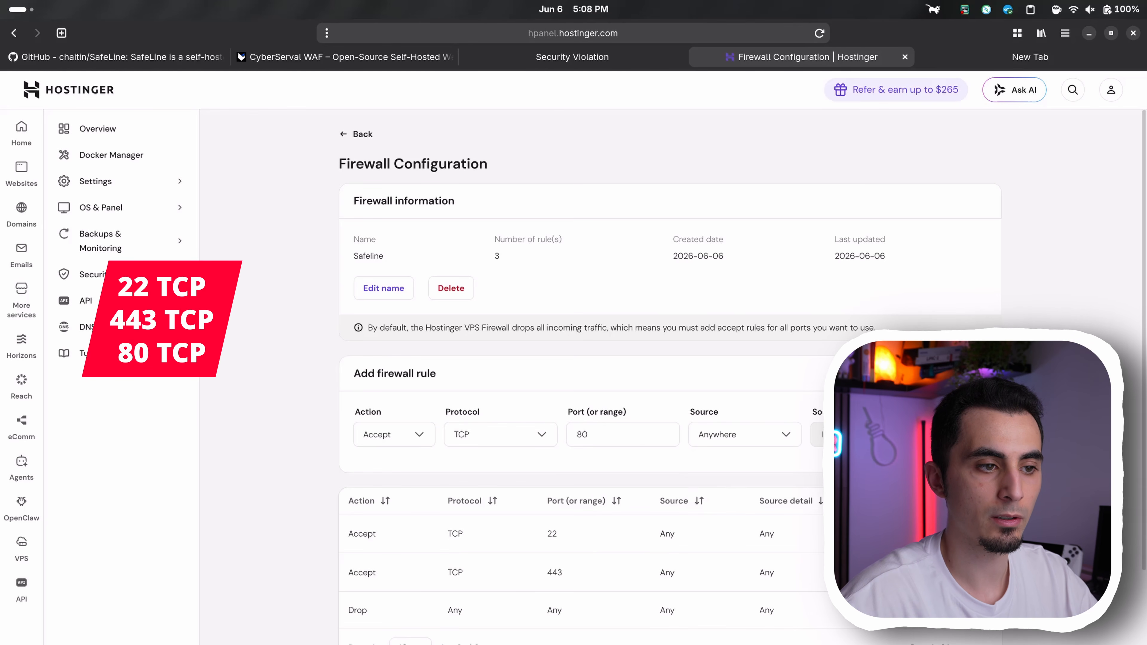
pyautogui.click(960, 434)
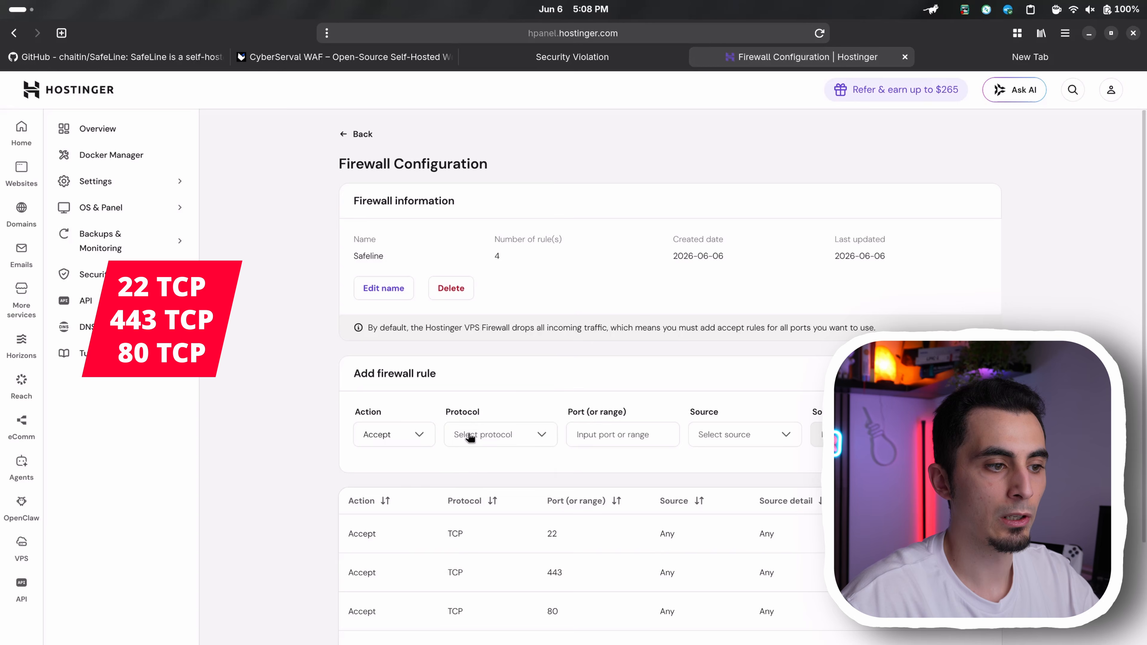
# Add a firewall rule accepting TCP traffic on port 9443 from anywhere
pyautogui.click(470, 437)
pyautogui.click(500, 483)
pyautogui.click(612, 435)
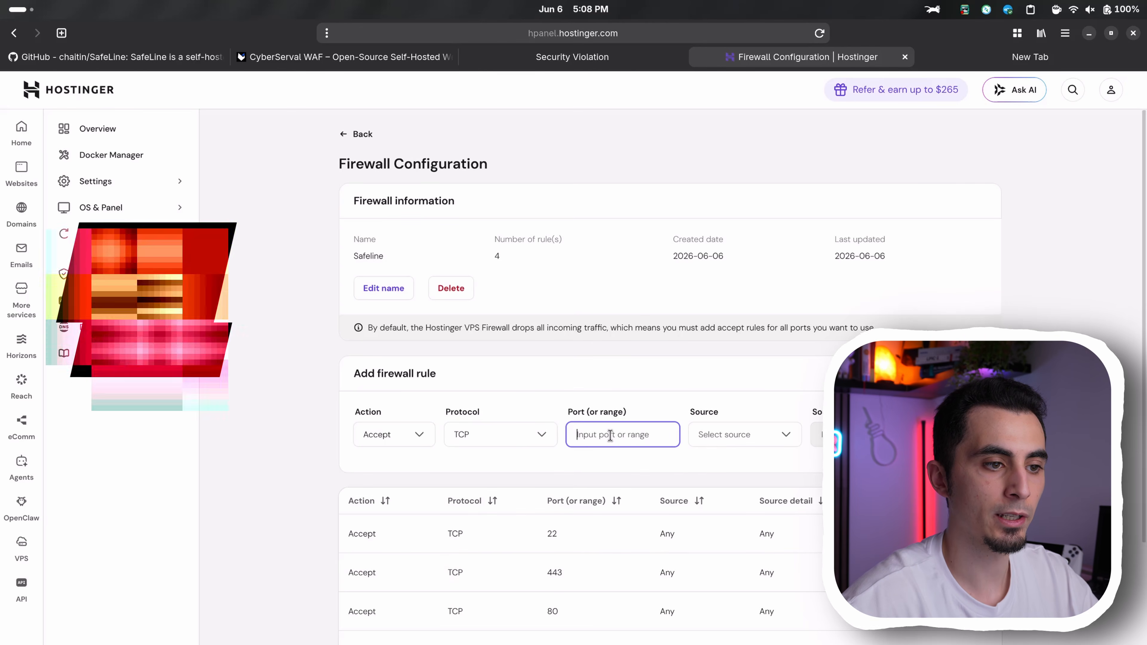
pyautogui.write('9443')
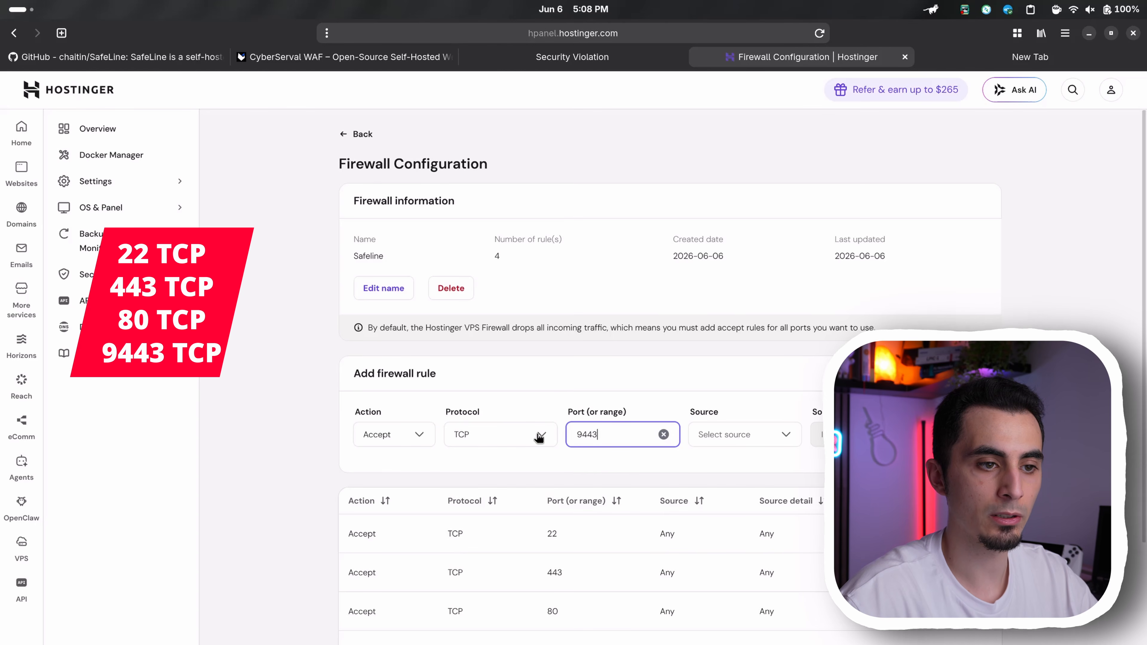
pyautogui.click(723, 440)
pyautogui.click(732, 465)
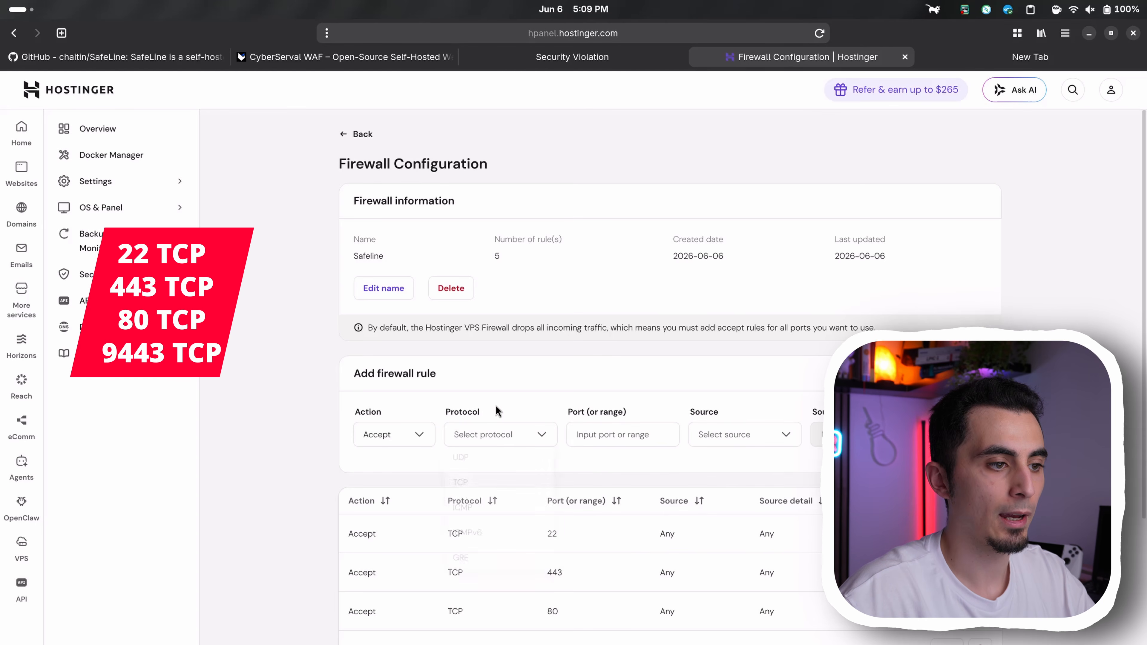
# Add a firewall rule accepting UDP traffic on port 51820 from anywhere
pyautogui.click(480, 436)
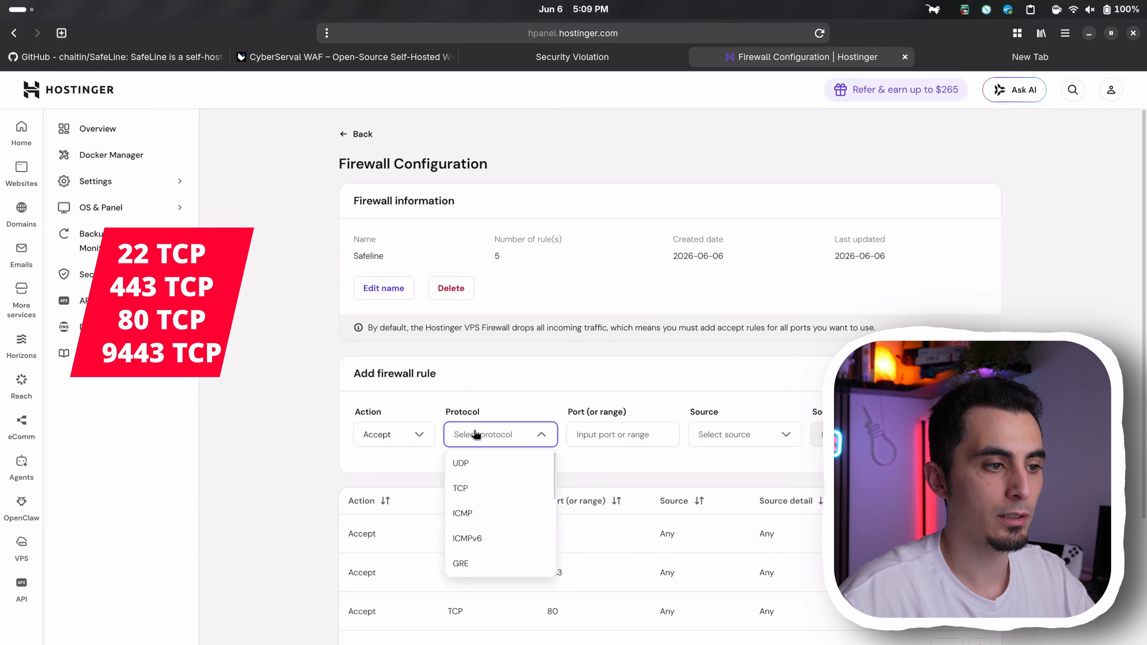
pyautogui.click(487, 463)
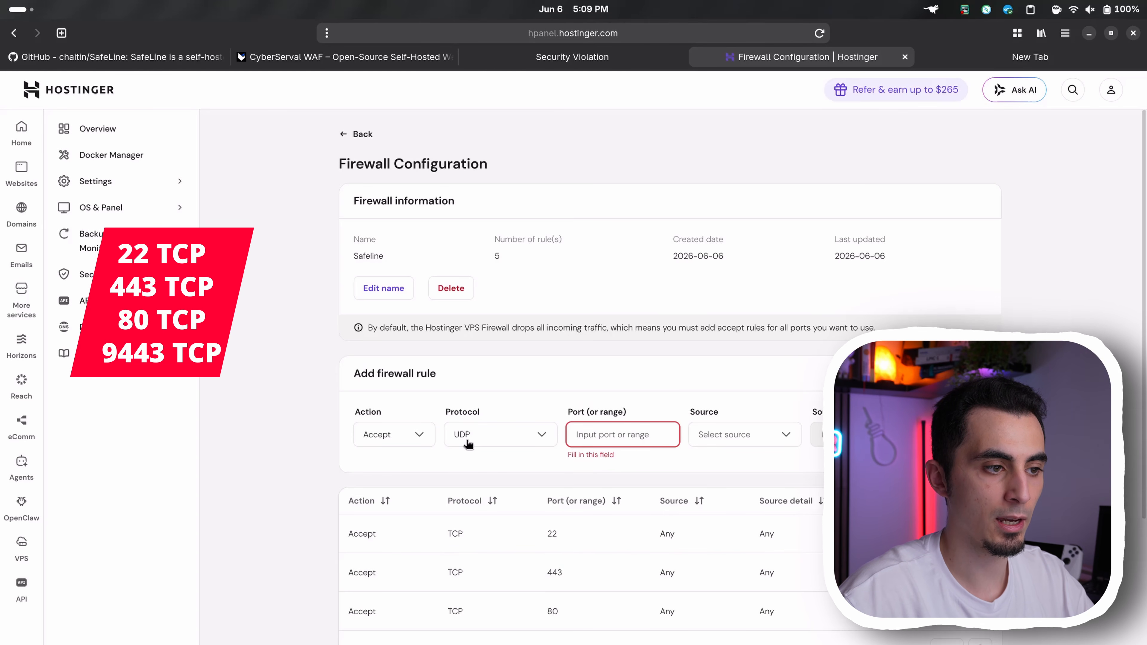
pyautogui.click(601, 435)
pyautogui.write('51820')
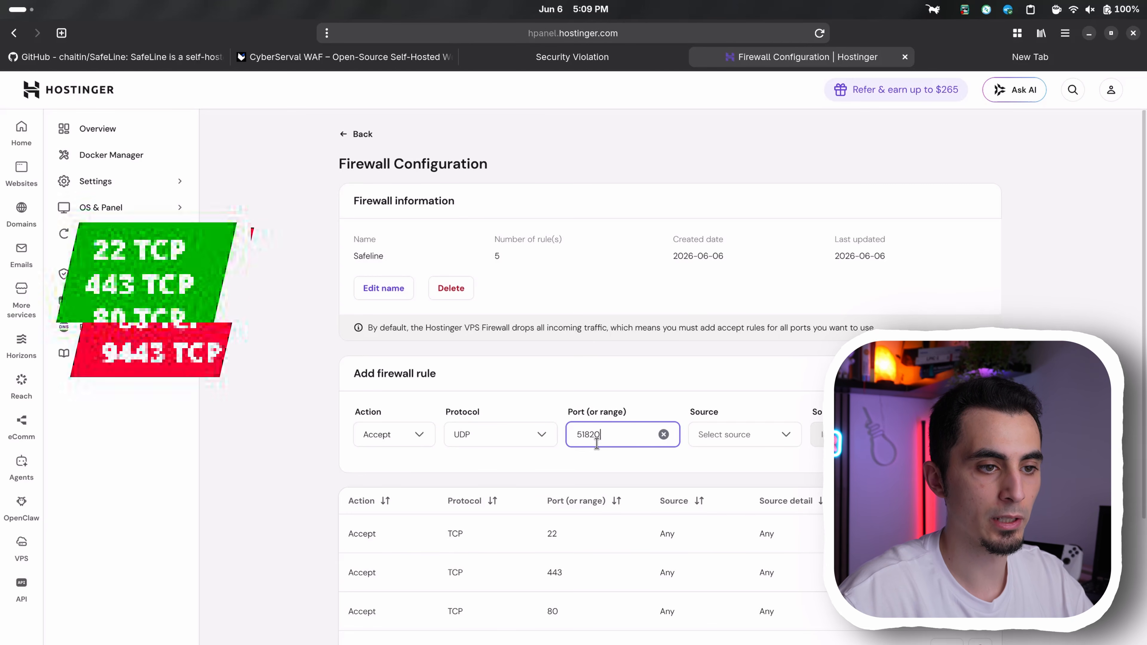
pyautogui.click(776, 435)
pyautogui.click(743, 462)
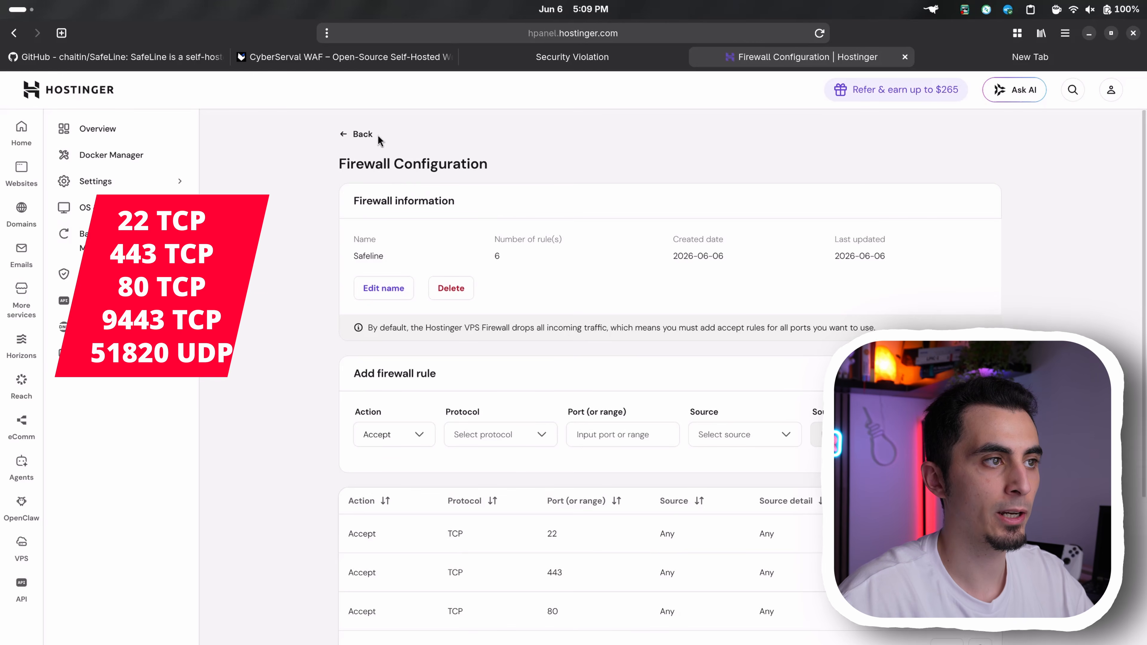
# Return to the firewall list and activate the Safeline configuration
pyautogui.click(362, 135)
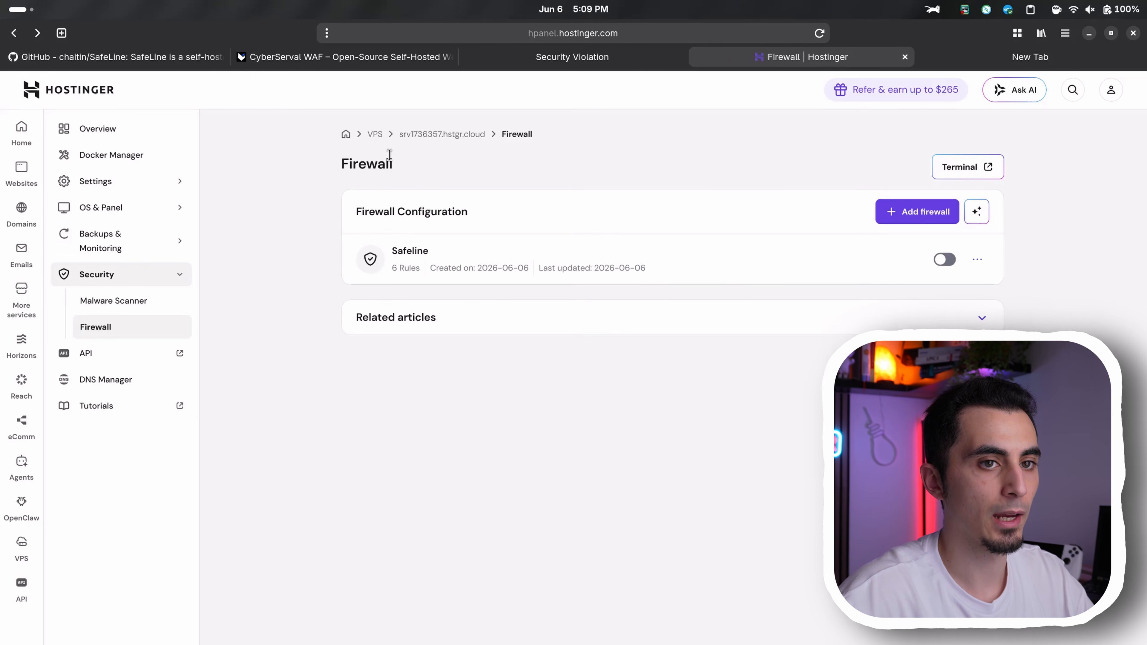
pyautogui.click(944, 261)
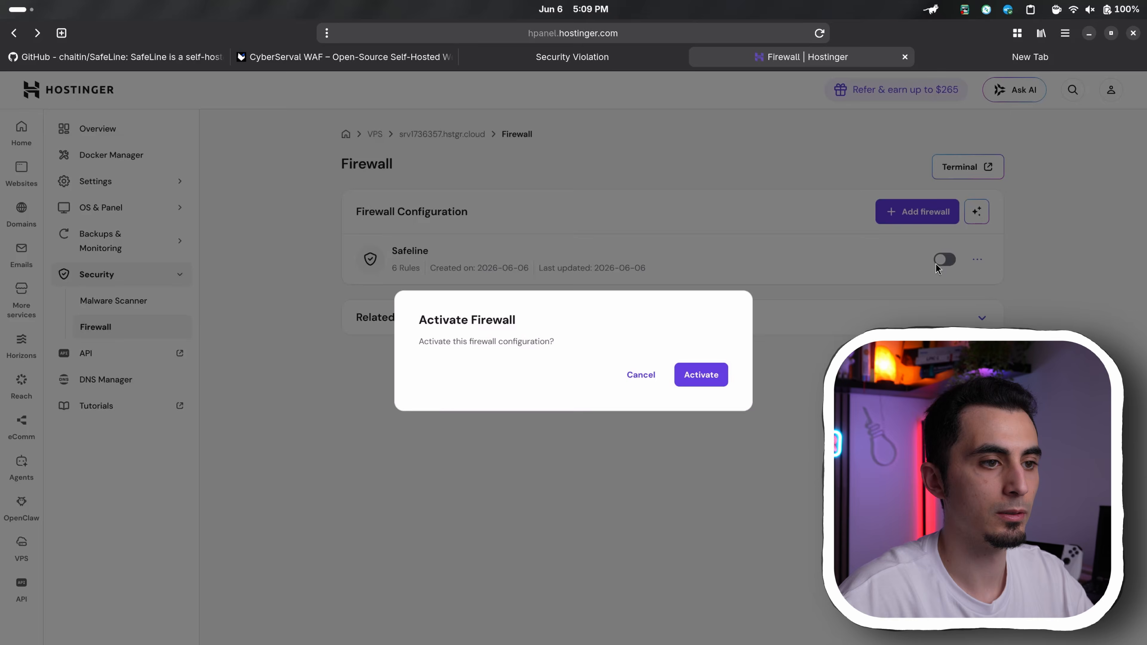
pyautogui.click(701, 374)
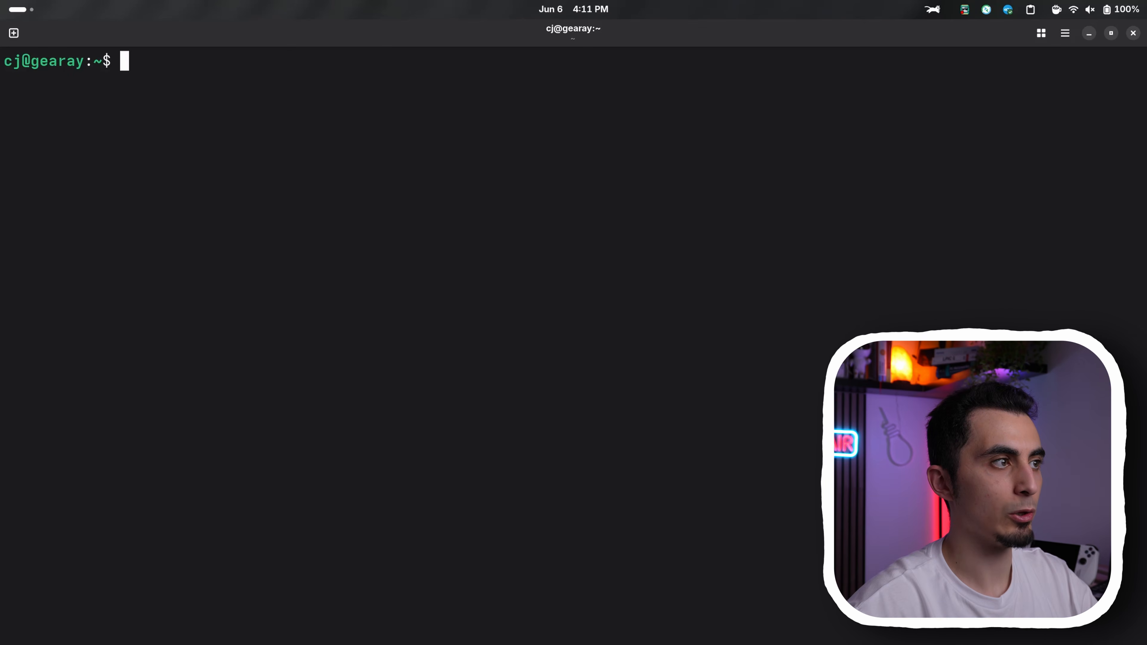
pyautogui.hotkey('ctrl', 'shift', 'v')
pyautogui.press('Return')
pyautogui.write('y')
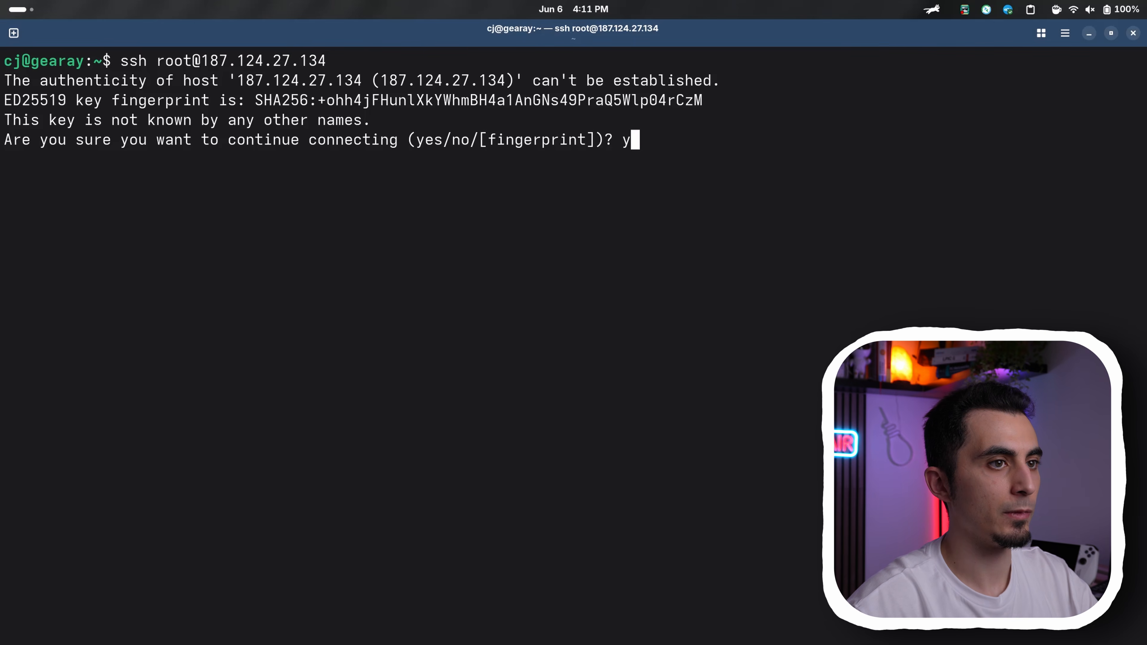
pyautogui.write('es')
pyautogui.press('Return')
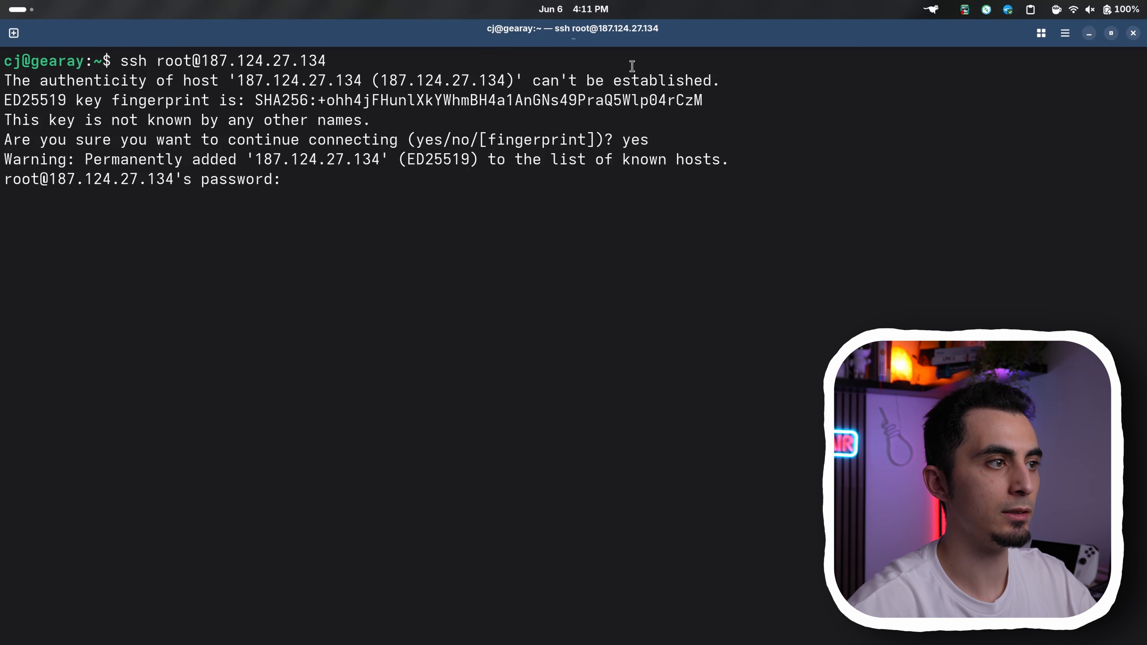
pyautogui.press('Return')
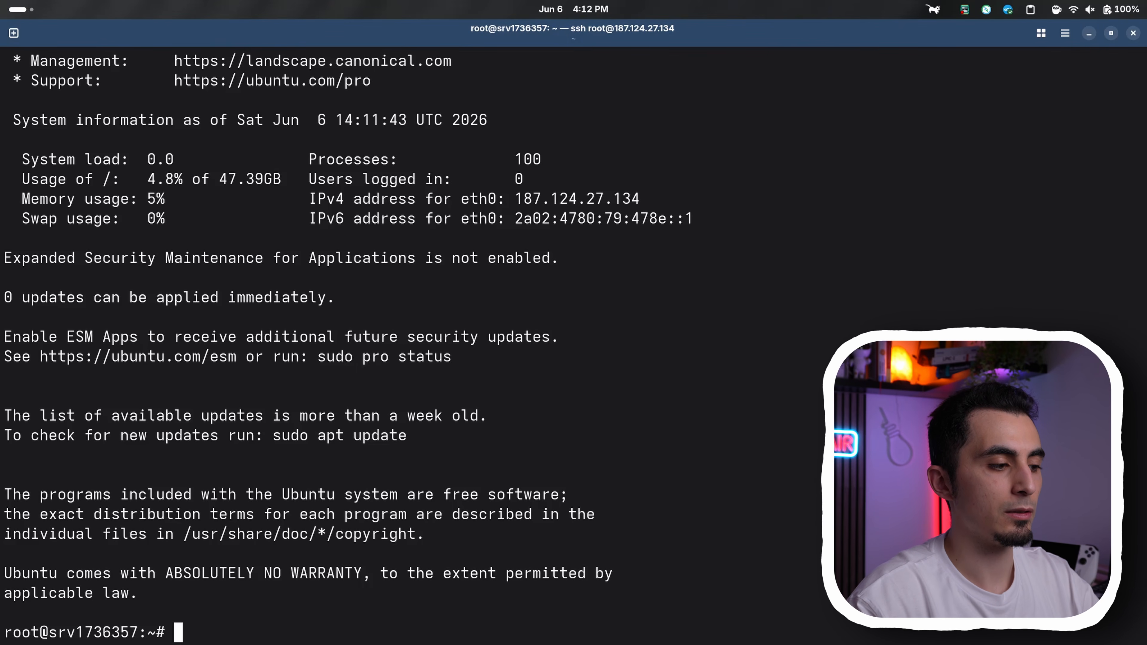
# Update and upgrade the server's packages with apt update ; apt full-upgrade -y
pyautogui.write('apt update')
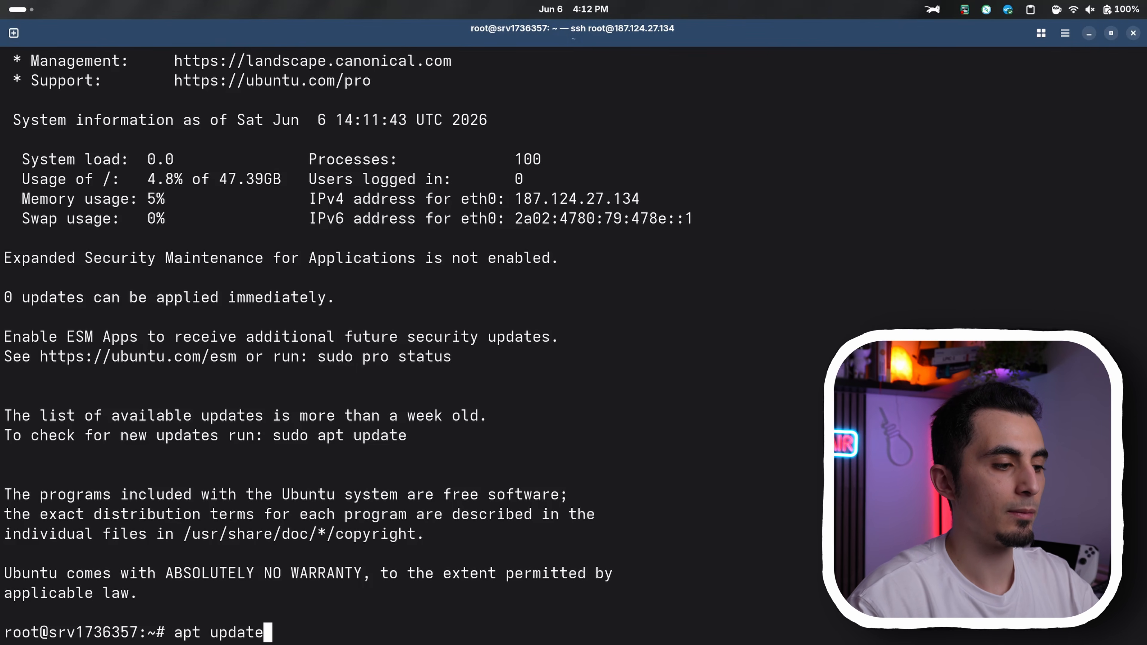
pyautogui.write(' ; apt full-upgrade -')
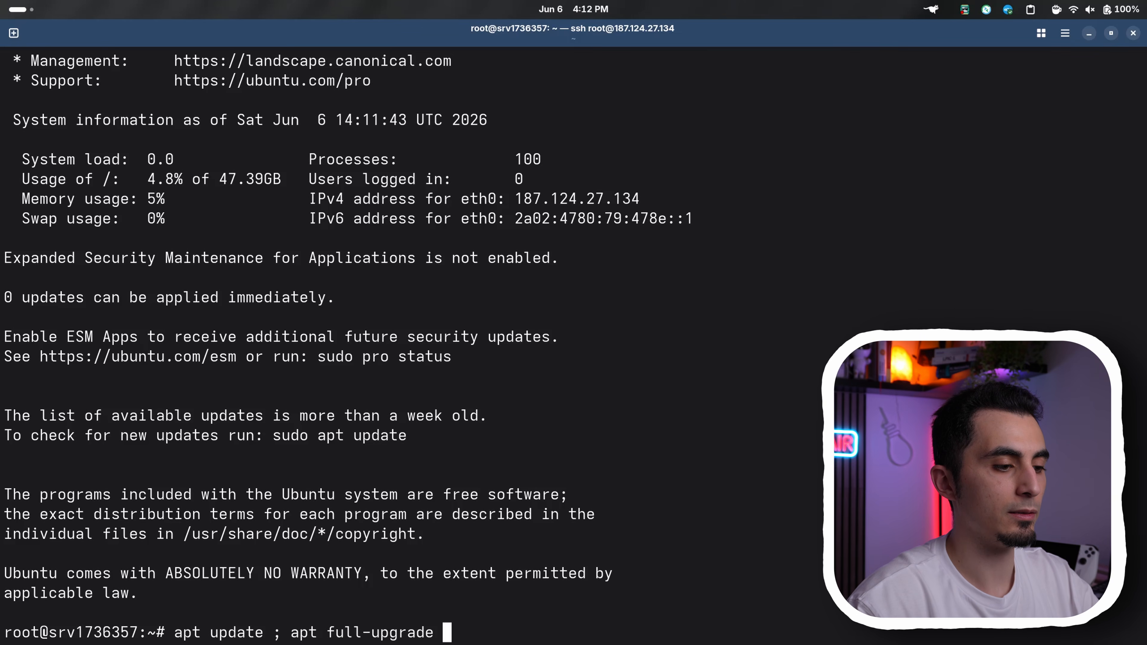
pyautogui.write('y')
pyautogui.press('Return')
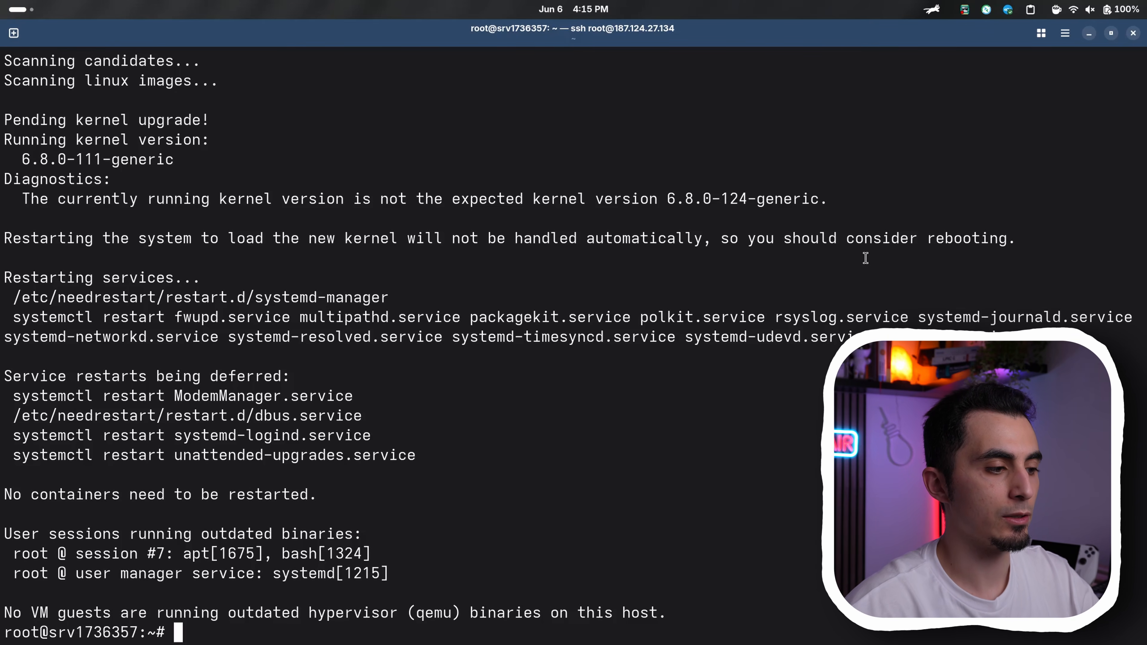
# Run the automatic deploy command from the SafeLine documentation on the server, choosing option 1 INSTALL and accepting the automatic Docker installation
pyautogui.hotkey('alt', 'Tab')
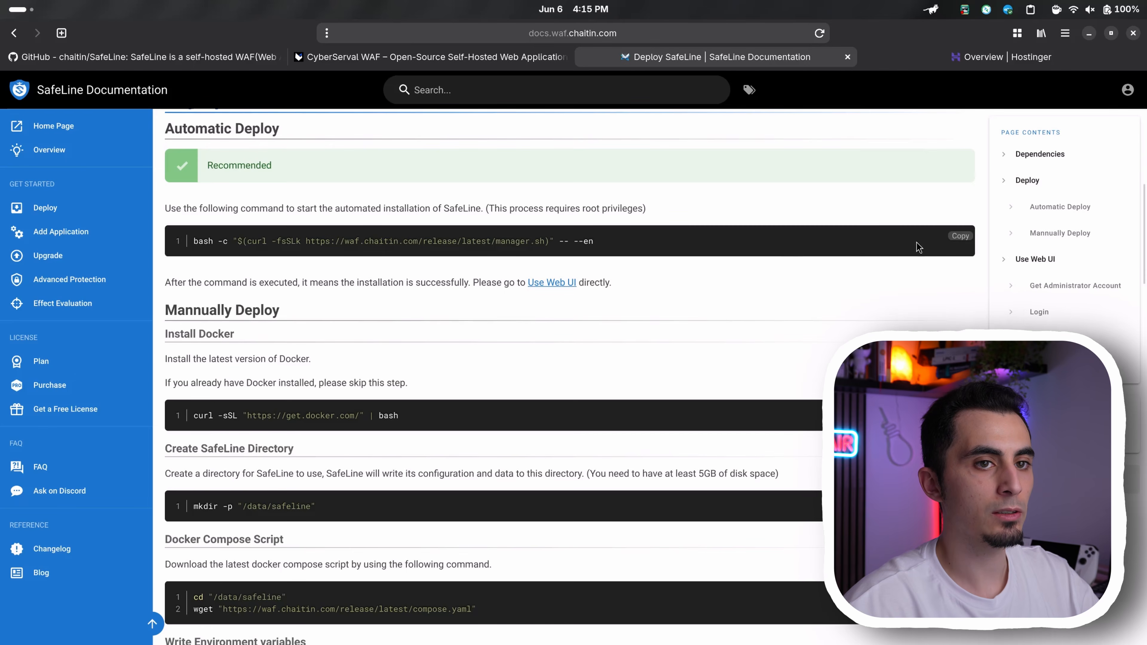
pyautogui.click(959, 238)
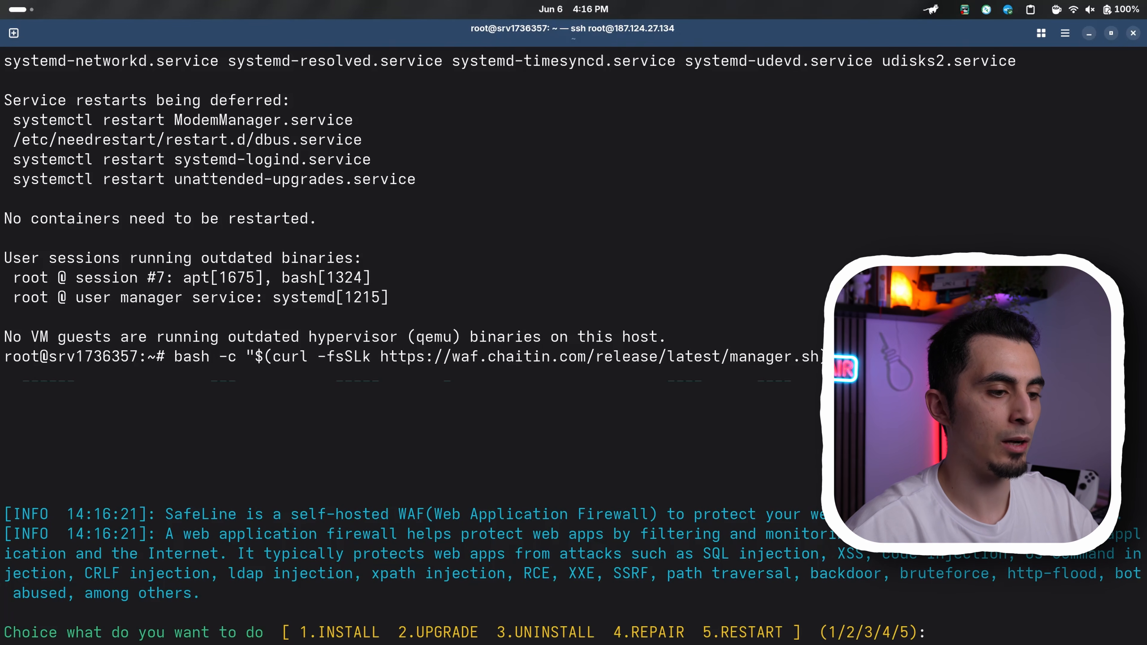
pyautogui.write('1')
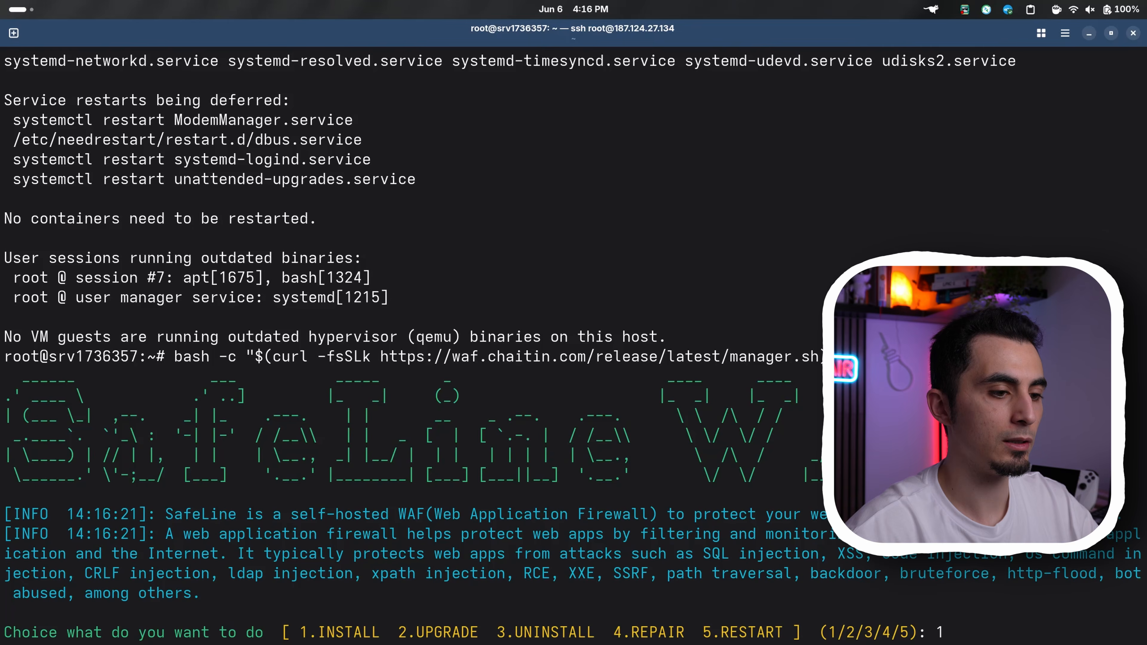
pyautogui.press('Return')
pyautogui.write('y')
pyautogui.press('Return')
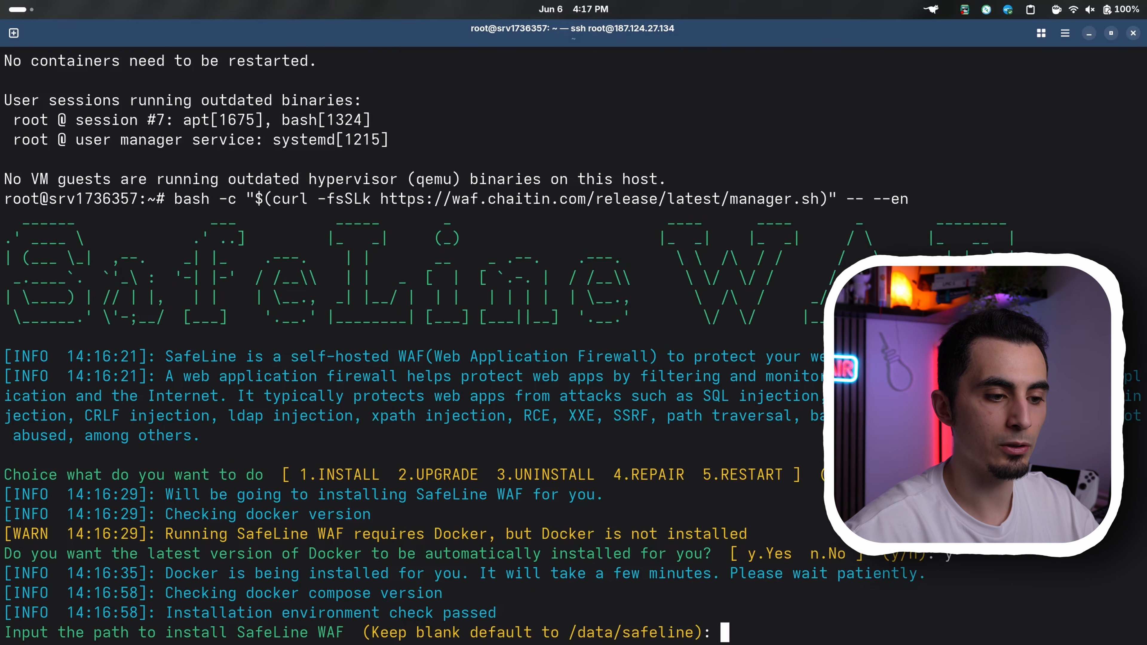
# Finish the SafeLine installation using the default path /data/safeline and copy the initial admin password from its output
pyautogui.press('Return')
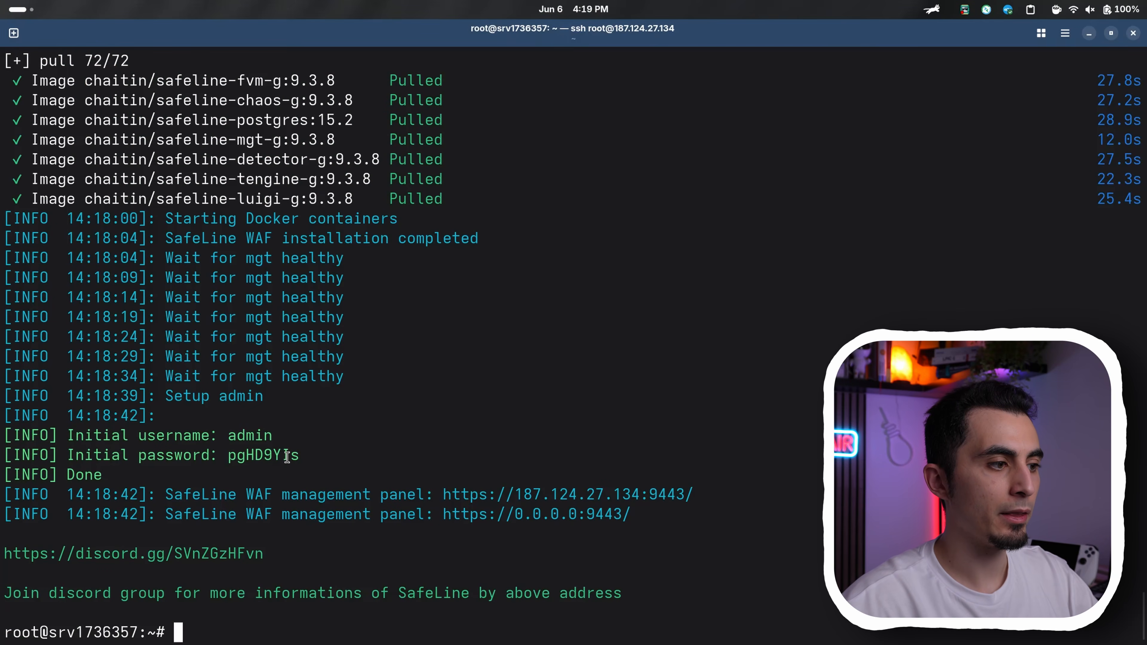
pyautogui.moveTo(229, 437); pyautogui.dragTo(274, 456)
pyautogui.click(295, 458)
pyautogui.click(279, 455)
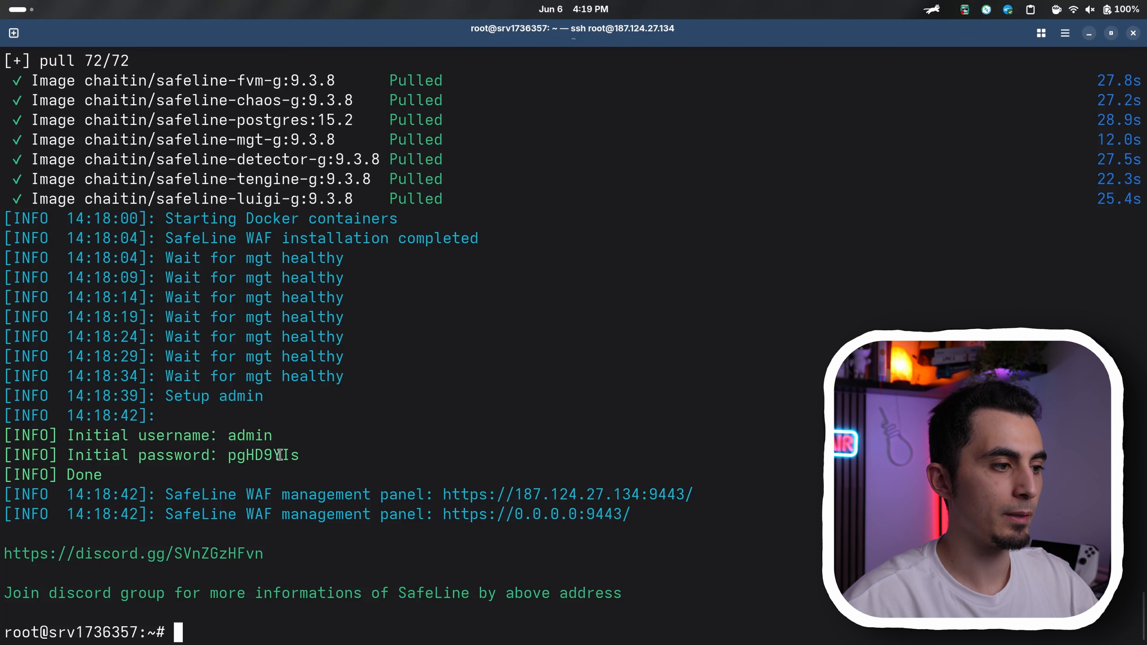
pyautogui.doubleClick(277, 455)
pyautogui.rightClick(278, 455)
pyautogui.click(196, 504)
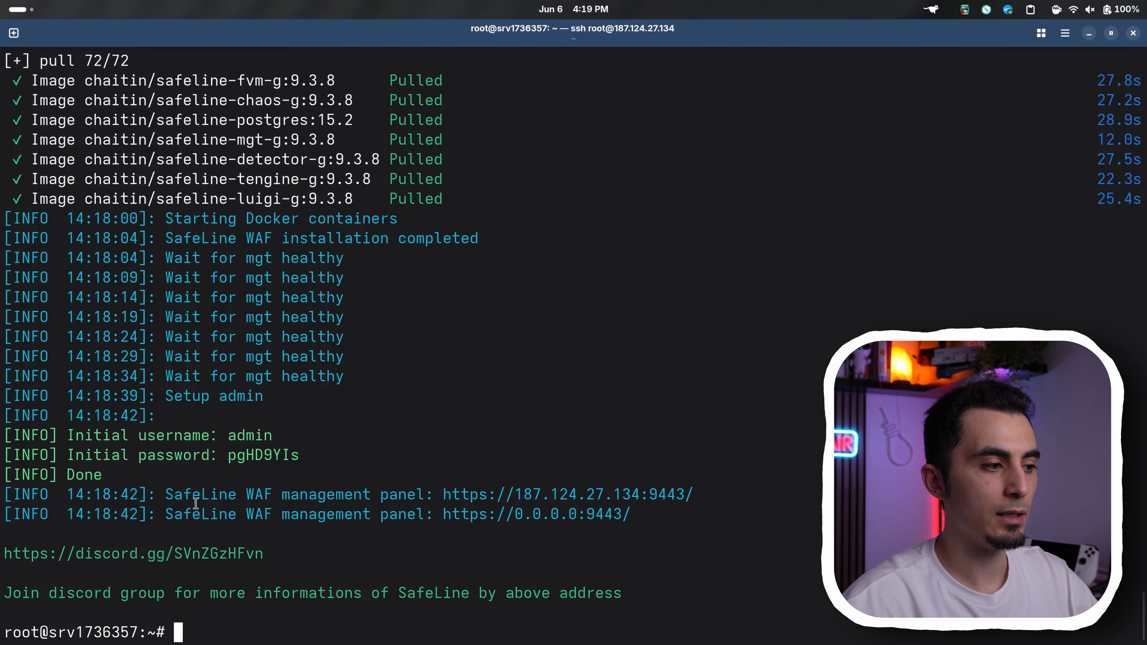
pyautogui.moveTo(167, 496); pyautogui.dragTo(254, 496)
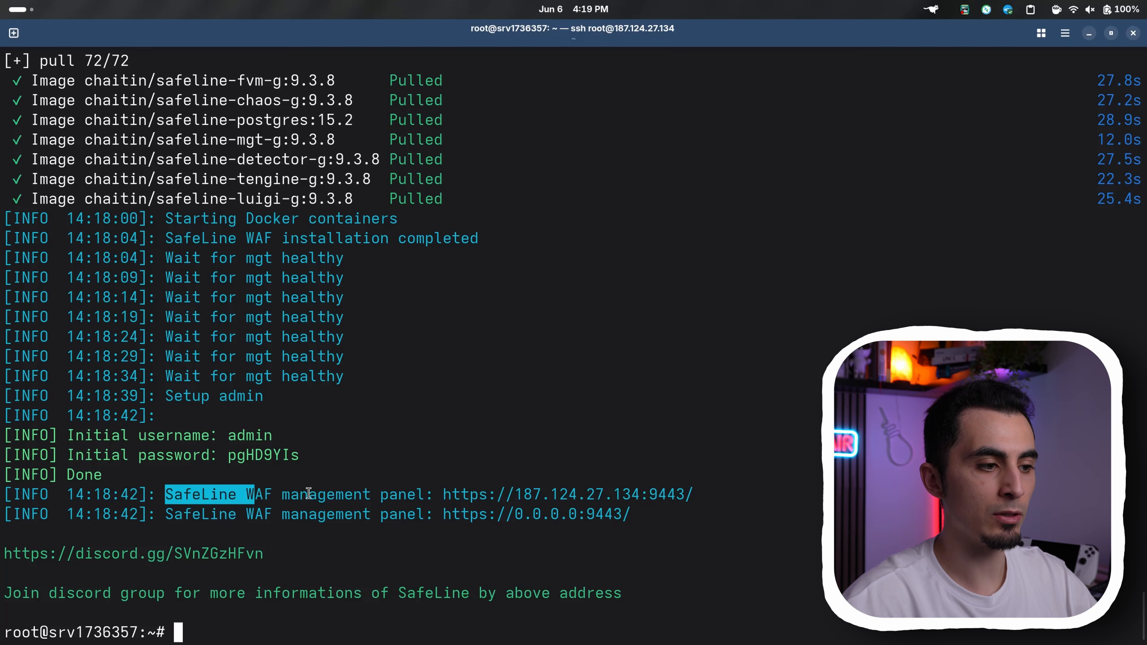
pyautogui.rightClick(452, 501)
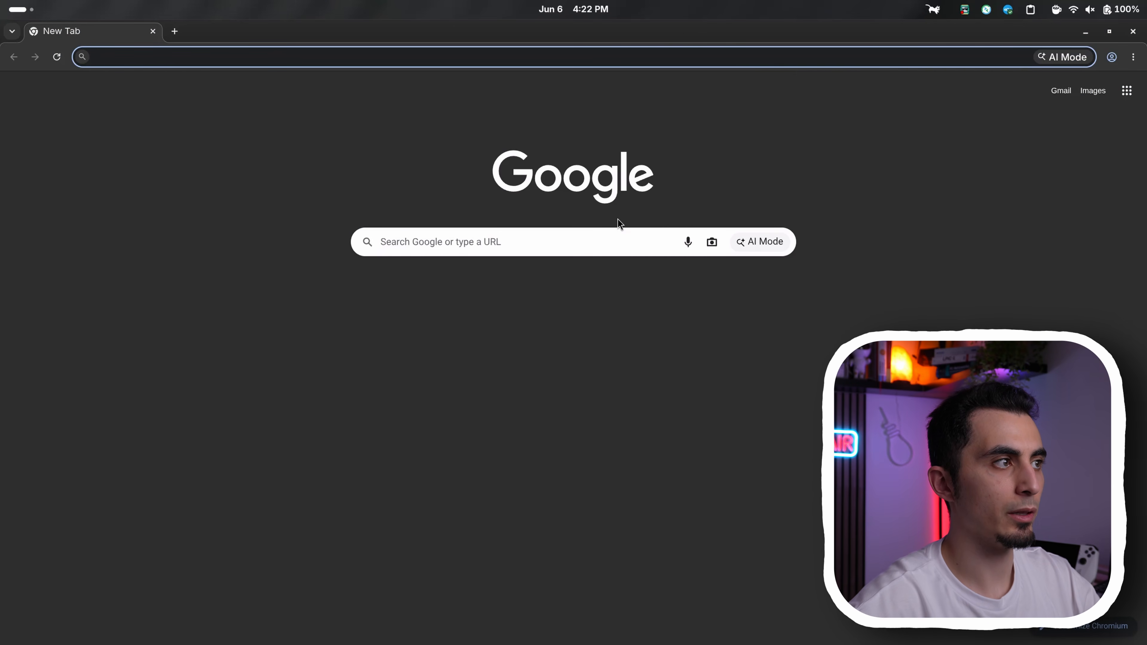
pyautogui.write('https://187.124.27.134:9443/')
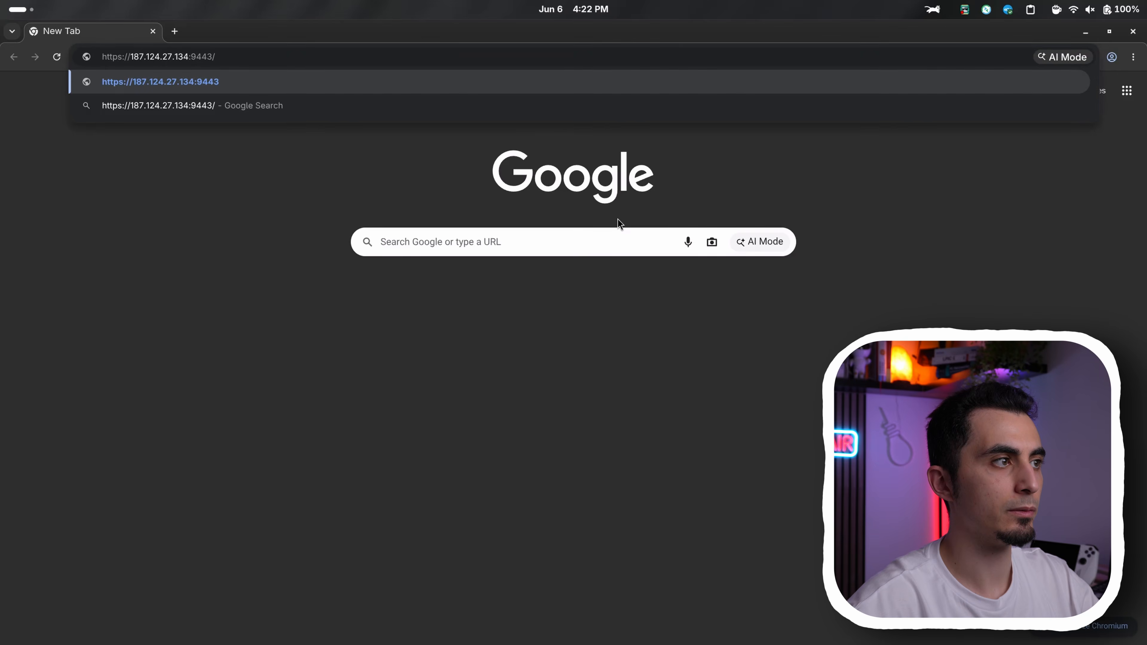
pyautogui.press('Return')
pyautogui.moveTo(597, 226); pyautogui.dragTo(581, 220)
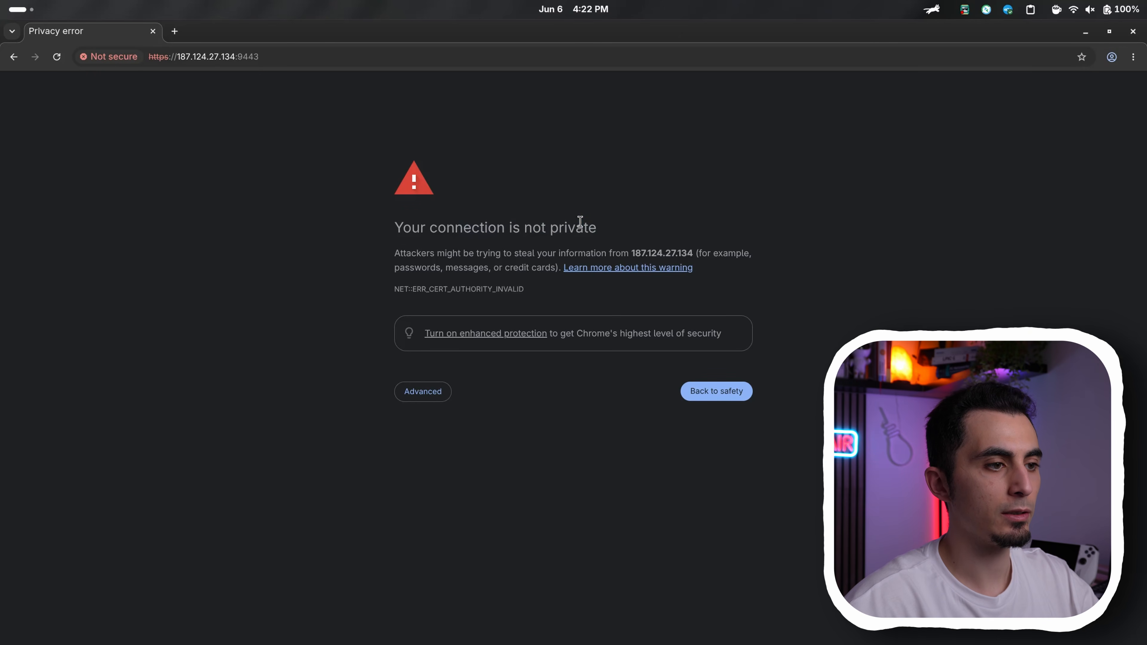
pyautogui.click(429, 400)
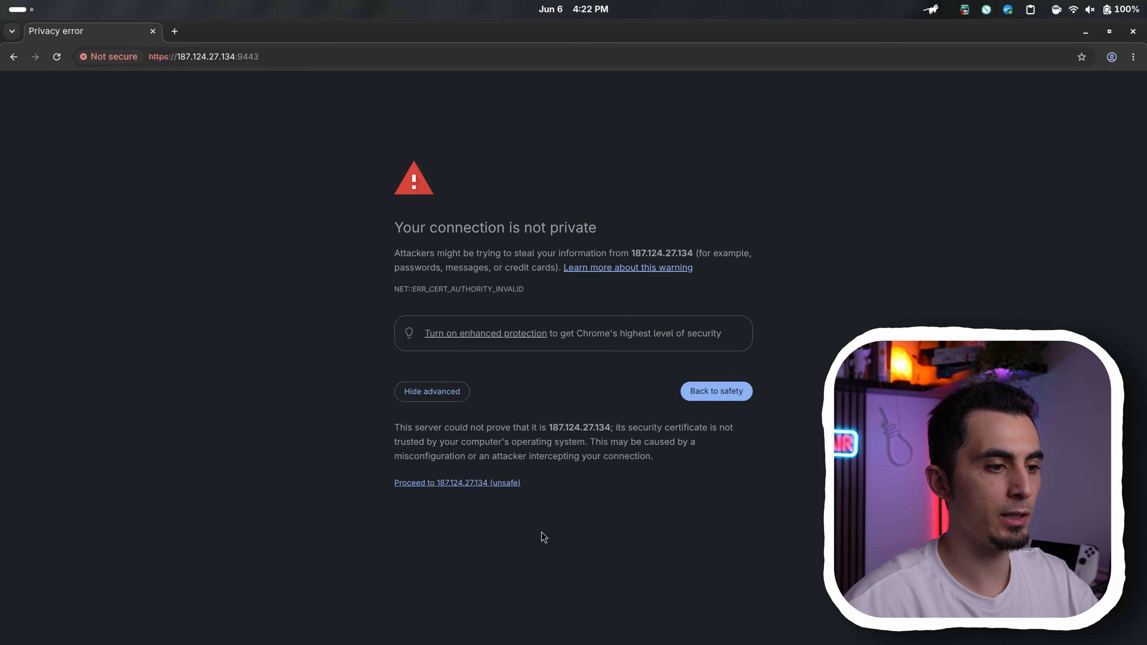
pyautogui.click(458, 483)
# Log in to SafeLine WAF with the username admin and the initial admin password
pyautogui.click(628, 309)
pyautogui.write('admin')
pyautogui.press('Tab')
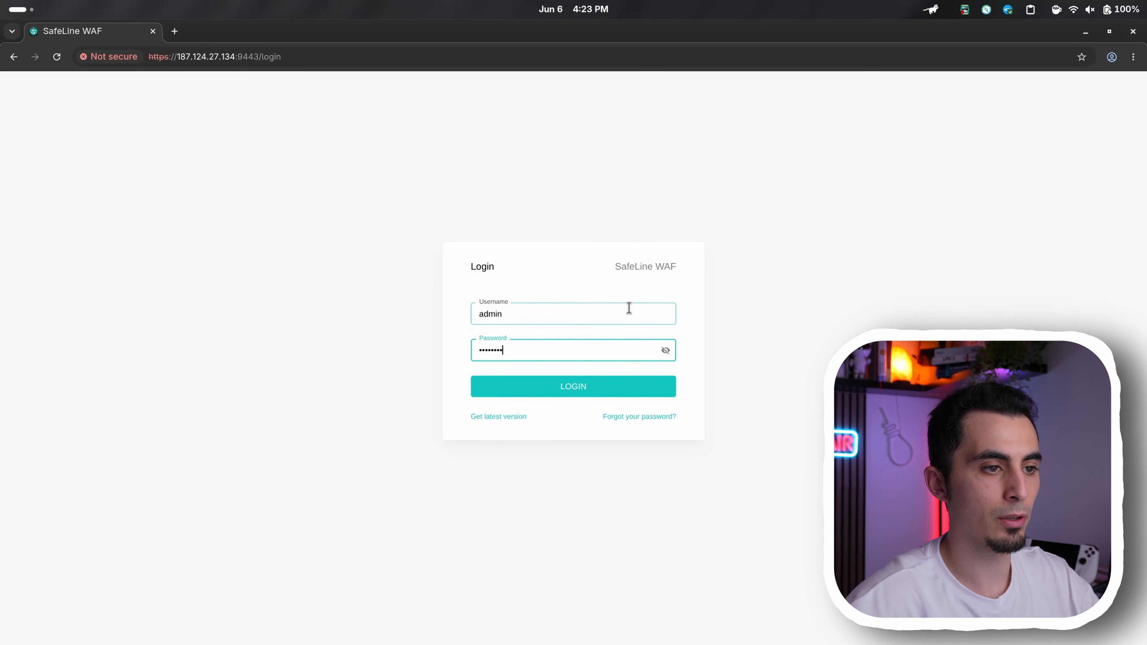
pyautogui.press('Return')
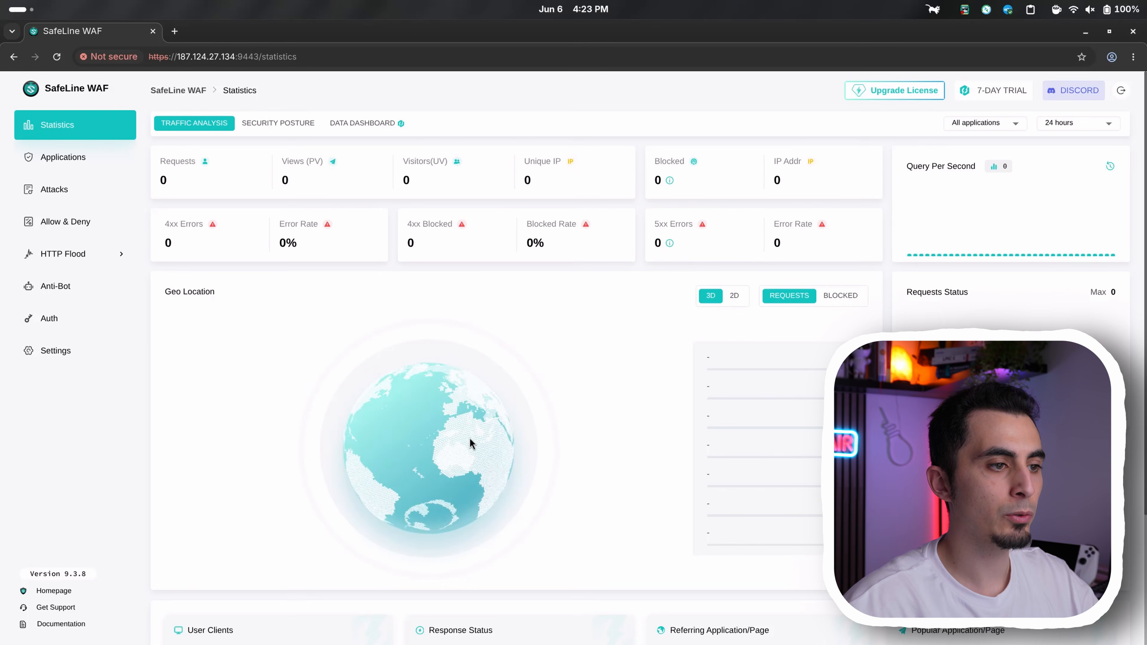
# Look over the traffic analysis statistics and the geo location globe, and open the Applications page
pyautogui.moveTo(492, 445); pyautogui.dragTo(445, 423)
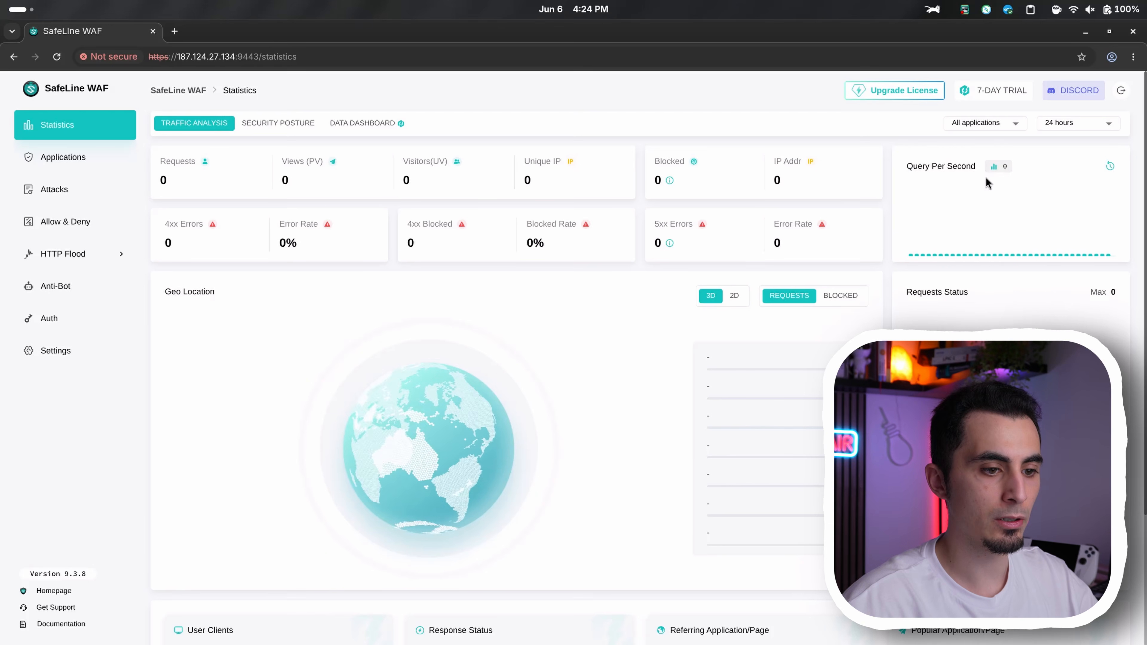
pyautogui.scroll(-4, 789, 271)
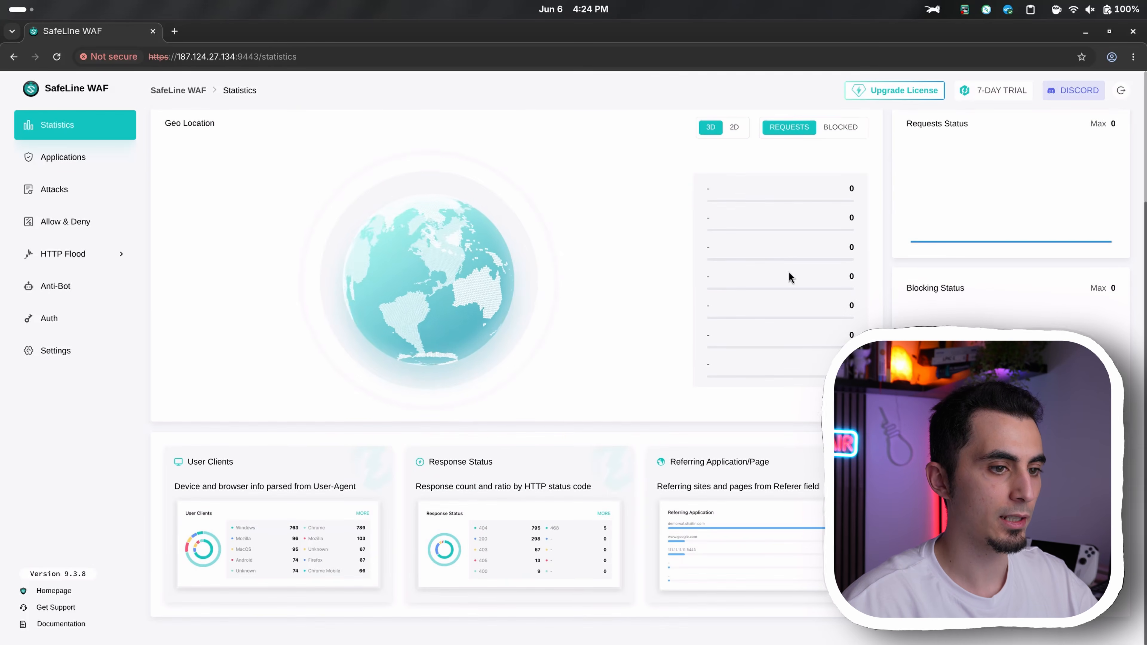
pyautogui.scroll(4, 789, 271)
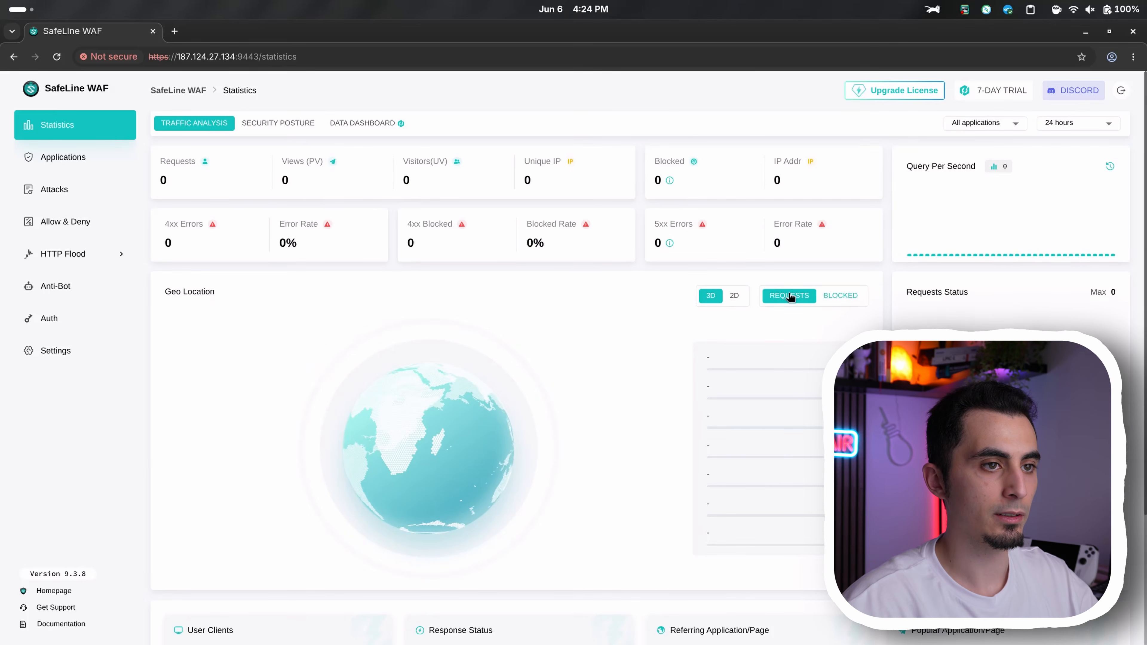
pyautogui.click(108, 159)
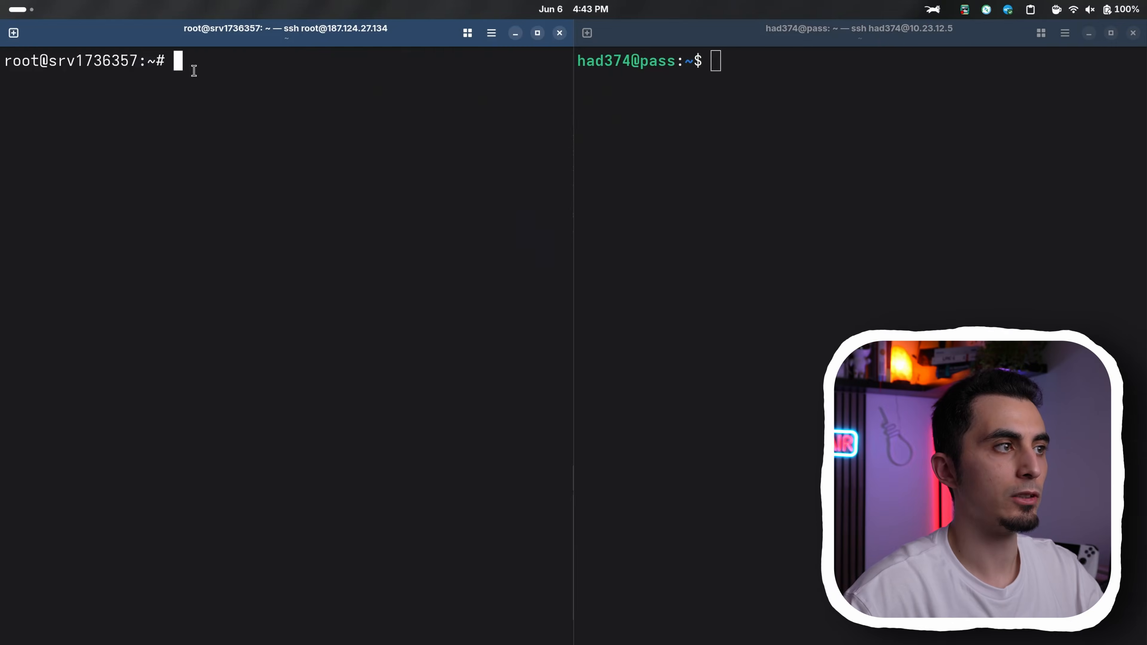
pyautogui.moveTo(214, 67); pyautogui.dragTo(6, 63)
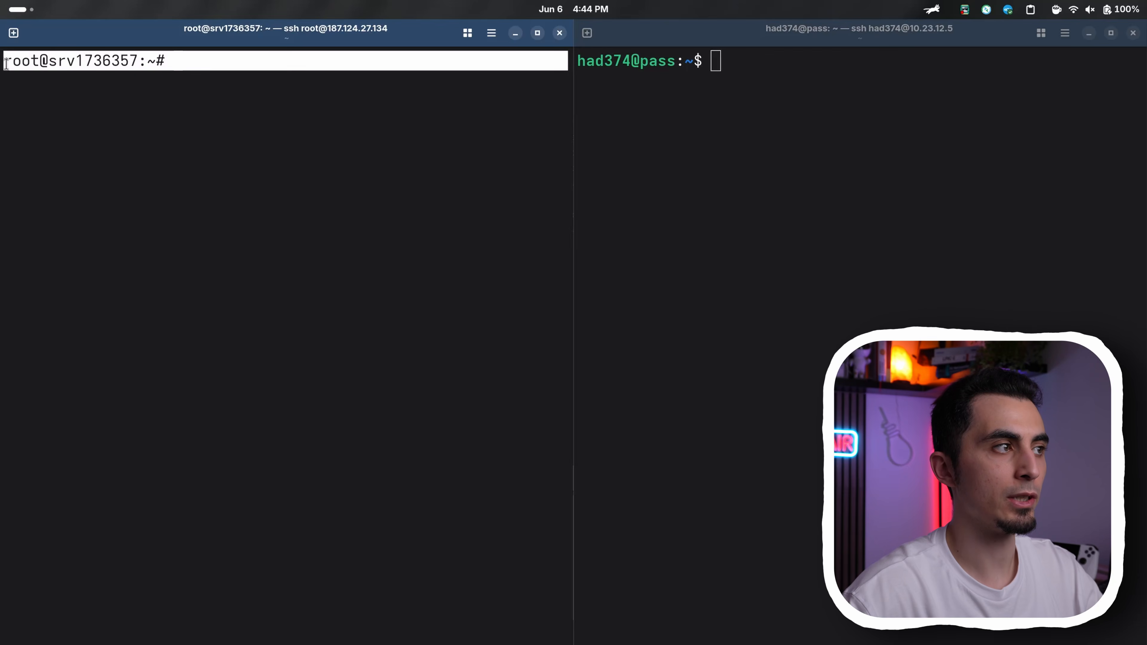
pyautogui.click(661, 76)
pyautogui.moveTo(720, 69); pyautogui.dragTo(588, 68)
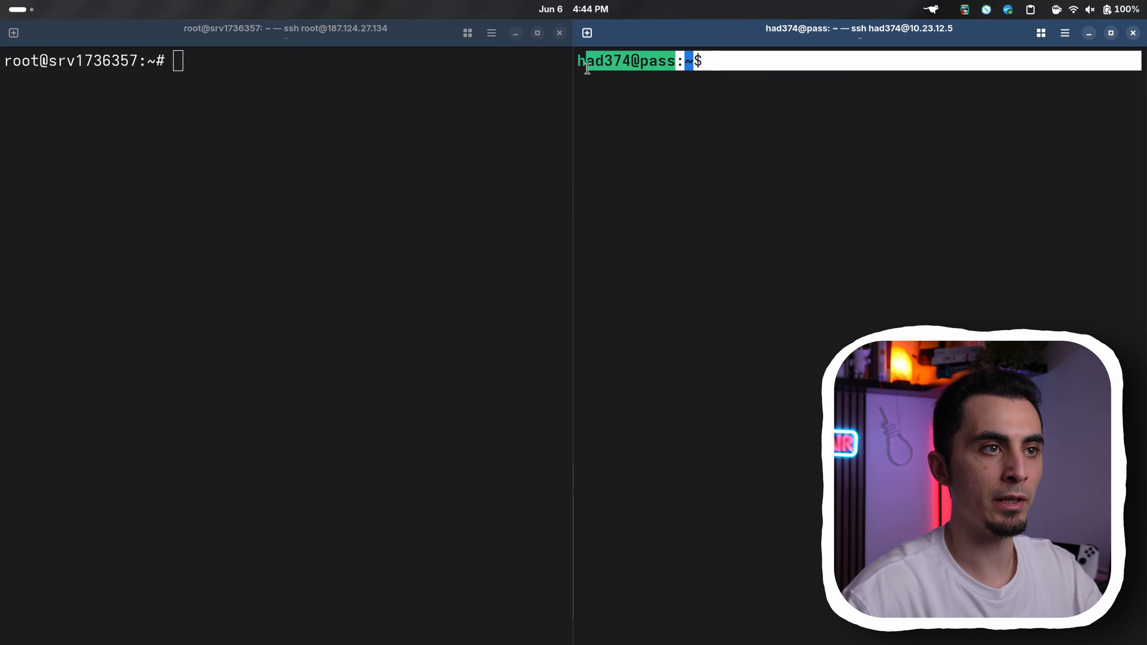
pyautogui.click(582, 70)
pyautogui.click(480, 141)
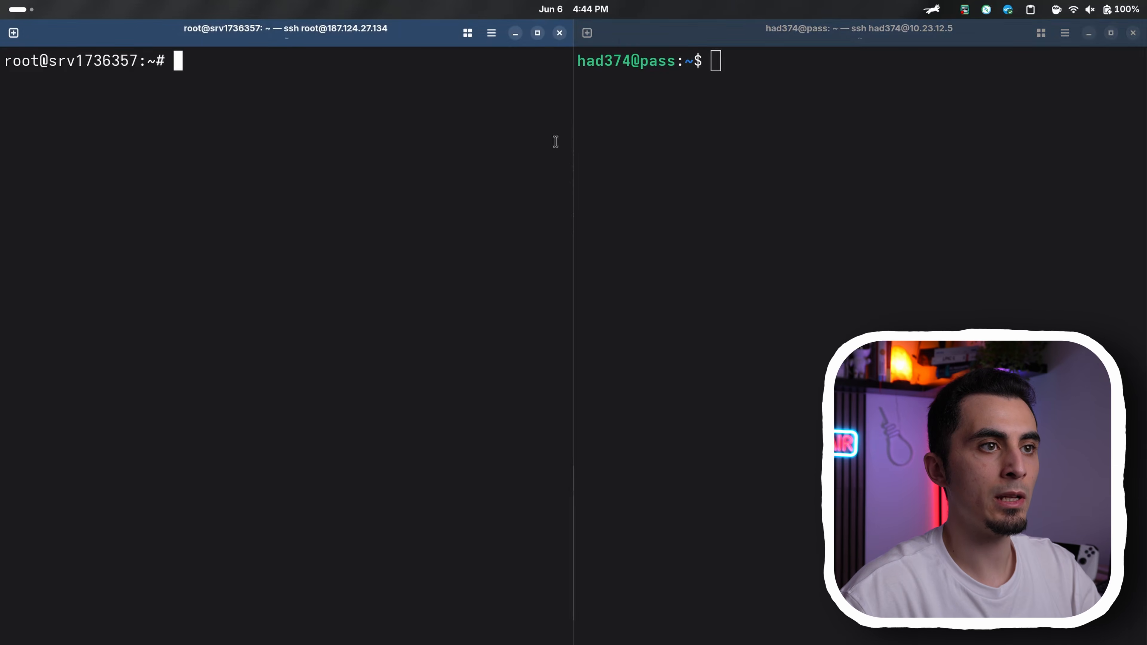
pyautogui.click(694, 128)
pyautogui.click(326, 73)
pyautogui.click(896, 182)
# In the root@srv1736357 terminal, update the package lists, install wireguard, generate ~/wg-private.key and ~/wg-public.key with wg genkey and wg pubkey, and print both keys
pyautogui.click(411, 134)
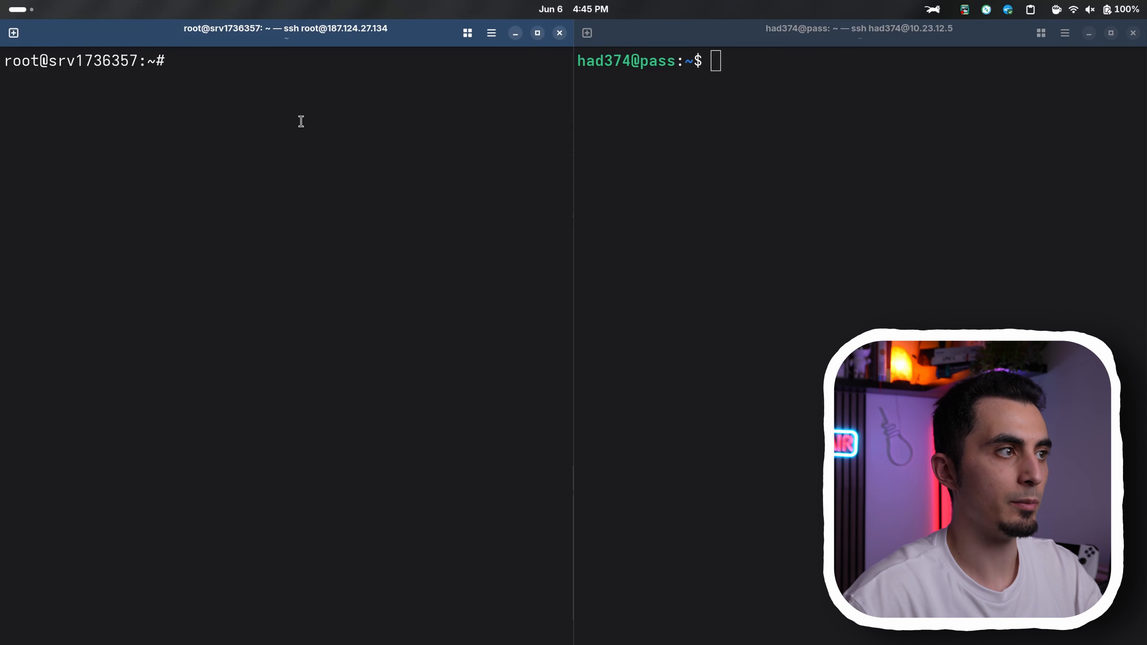
pyautogui.write('sudo apt update sudo apt install -y wireguard  wg genkey | tee ~/wg-private.key | wg pubkey > ~/wg-public.key  cat ~/wg-public.key cat ~/wg-private.key')
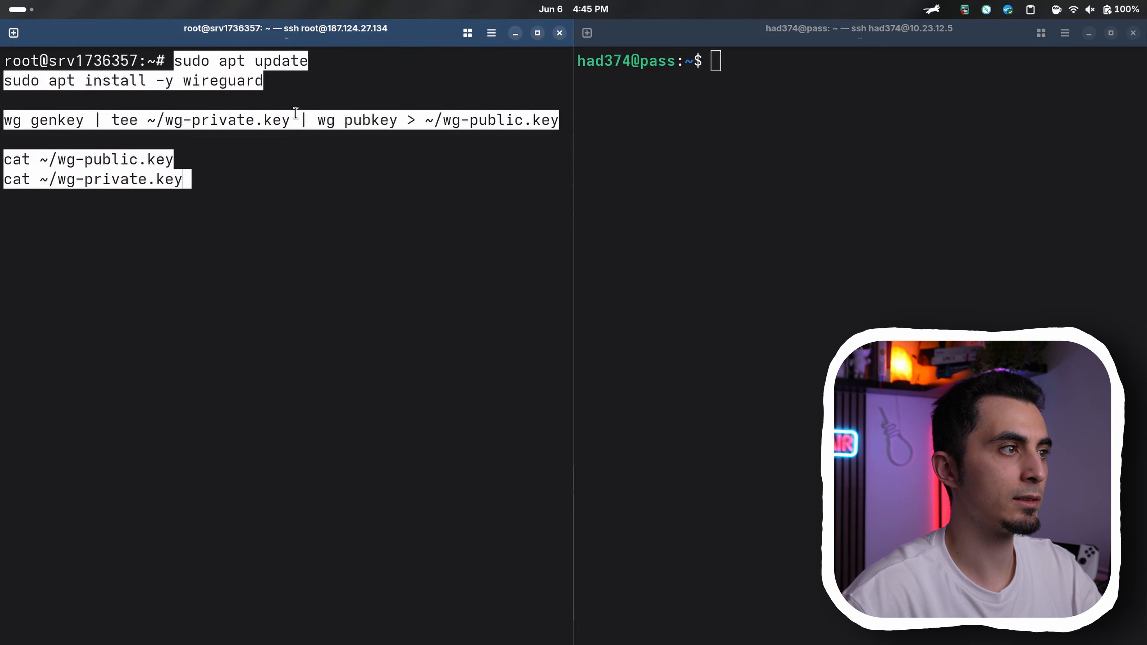
pyautogui.moveTo(178, 60); pyautogui.dragTo(331, 52)
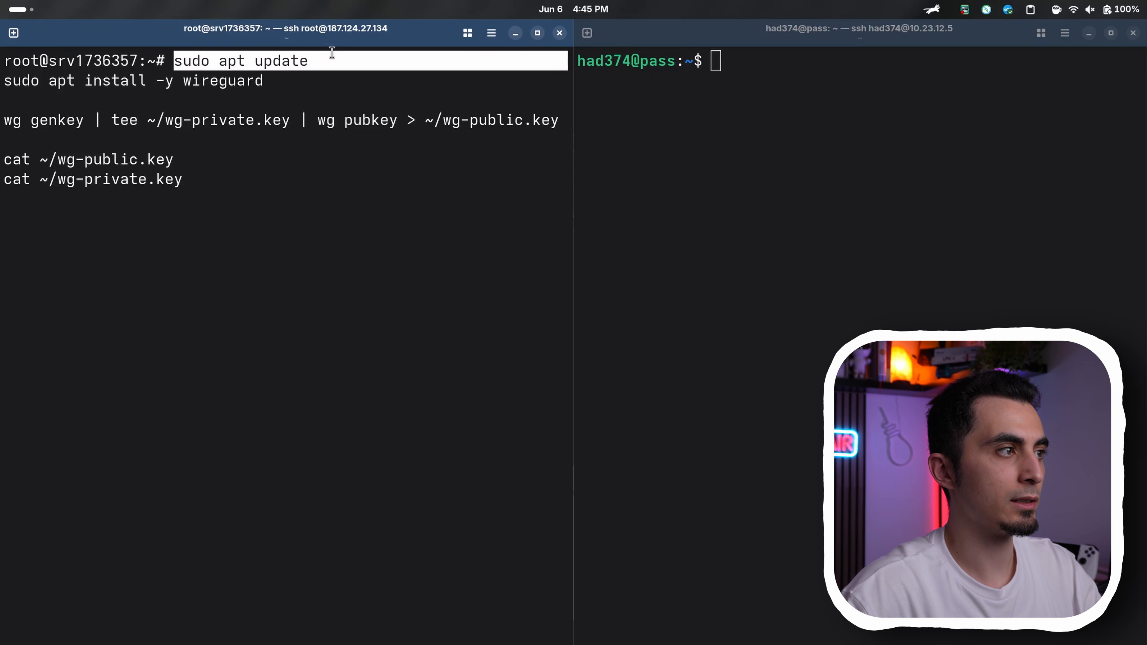
pyautogui.moveTo(8, 80); pyautogui.dragTo(283, 80)
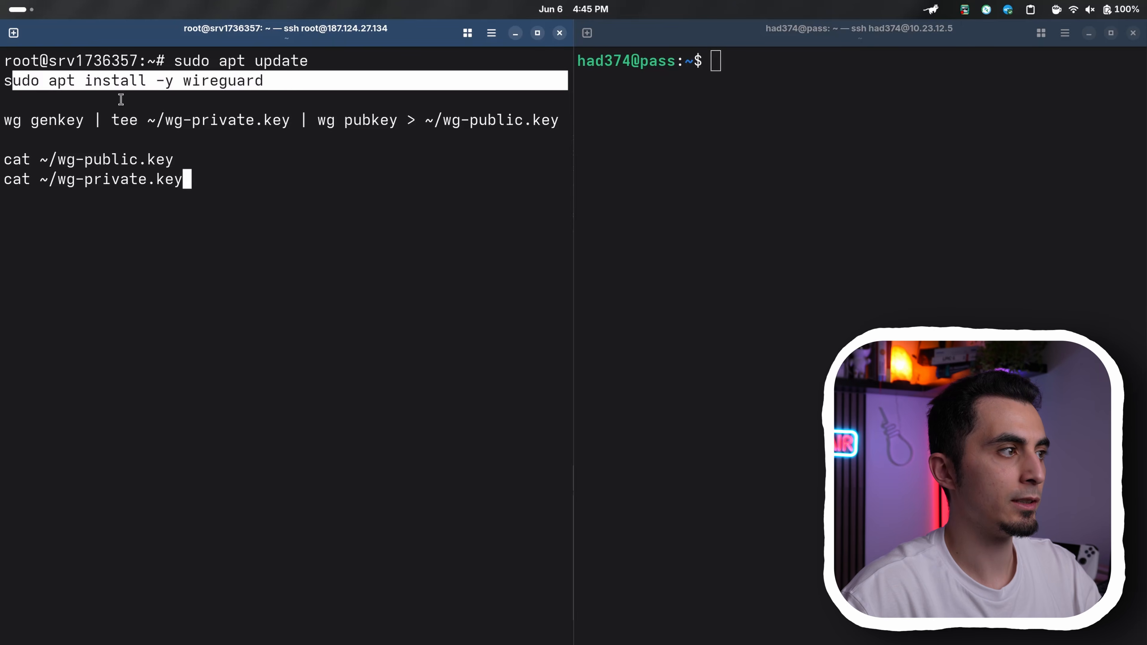
pyautogui.moveTo(4, 121); pyautogui.dragTo(542, 121)
pyautogui.click(8, 164)
pyautogui.moveTo(6, 163); pyautogui.dragTo(188, 179)
pyautogui.click(222, 184)
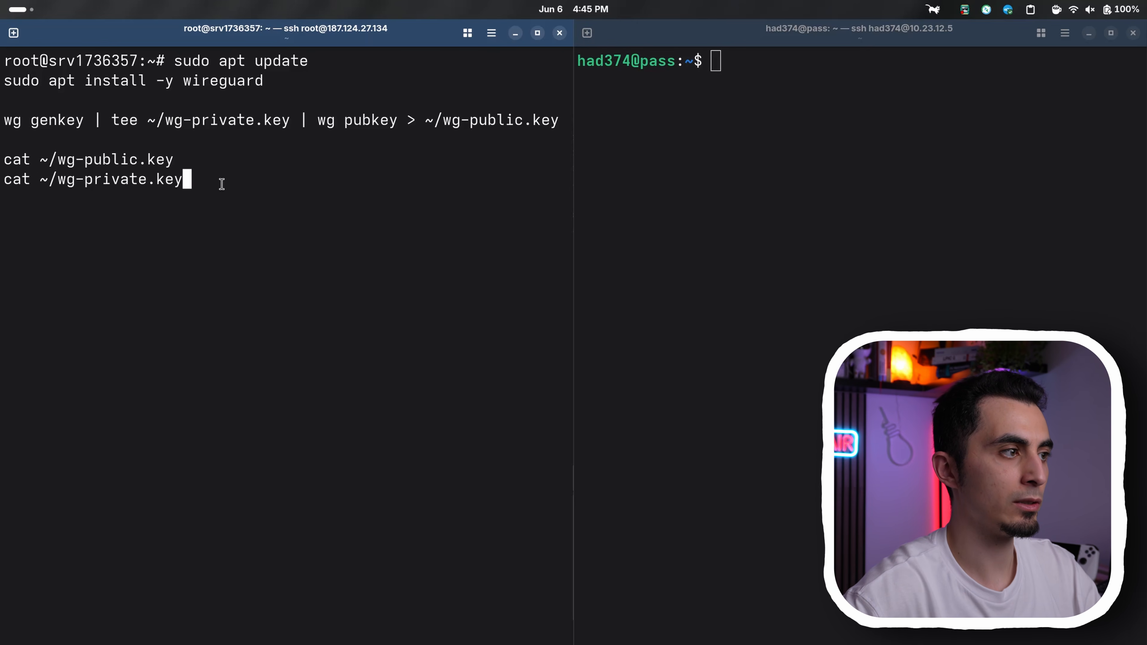
pyautogui.press('Return')
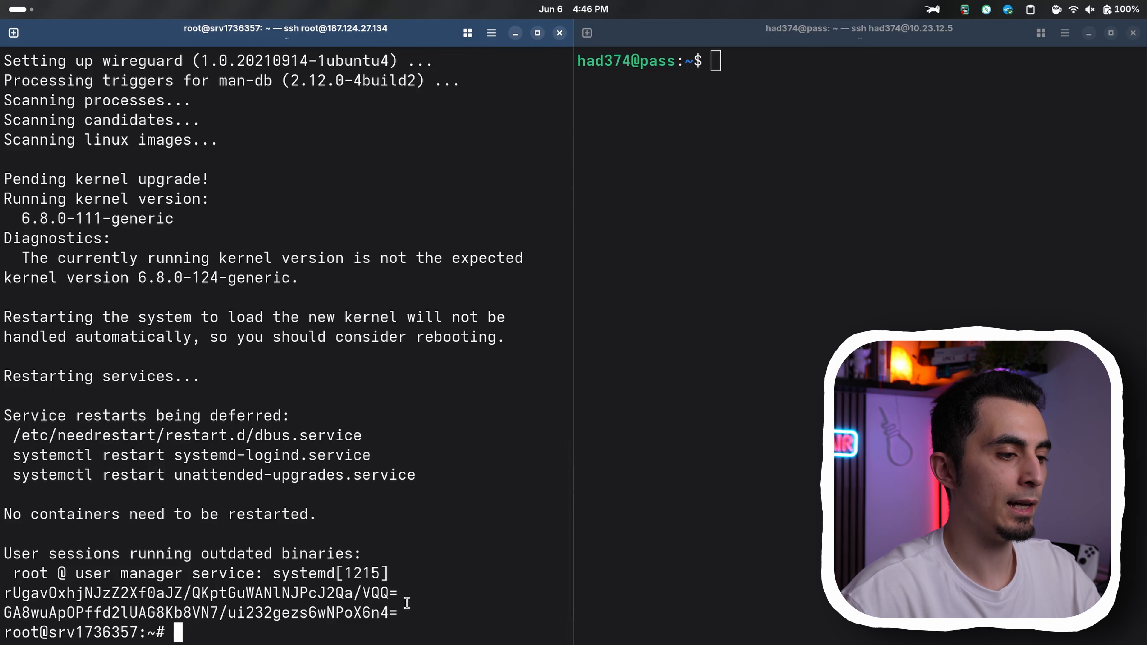
# Examine the two printed WireGuard keys and the order of the cat commands to tell the public key from the private one
pyautogui.moveTo(400, 593); pyautogui.dragTo(4, 595)
pyautogui.moveTo(398, 613); pyautogui.dragTo(4, 614)
pyautogui.click(83, 593)
pyautogui.doubleClick(84, 594)
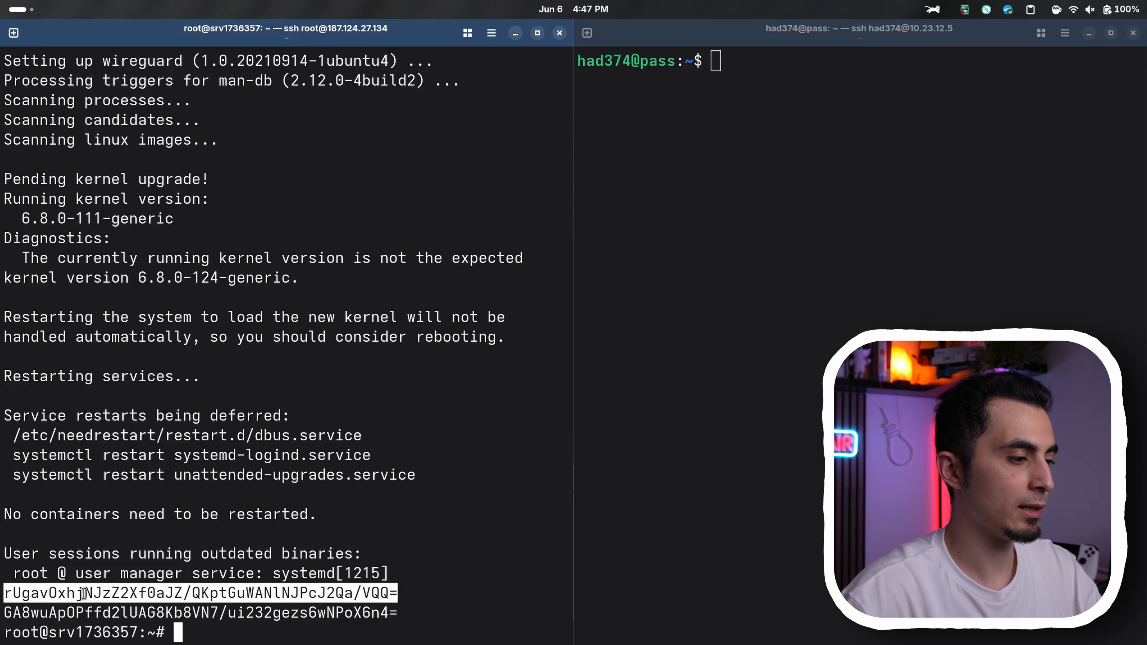
pyautogui.doubleClick(69, 615)
pyautogui.hotkey('ctrl', 'c')
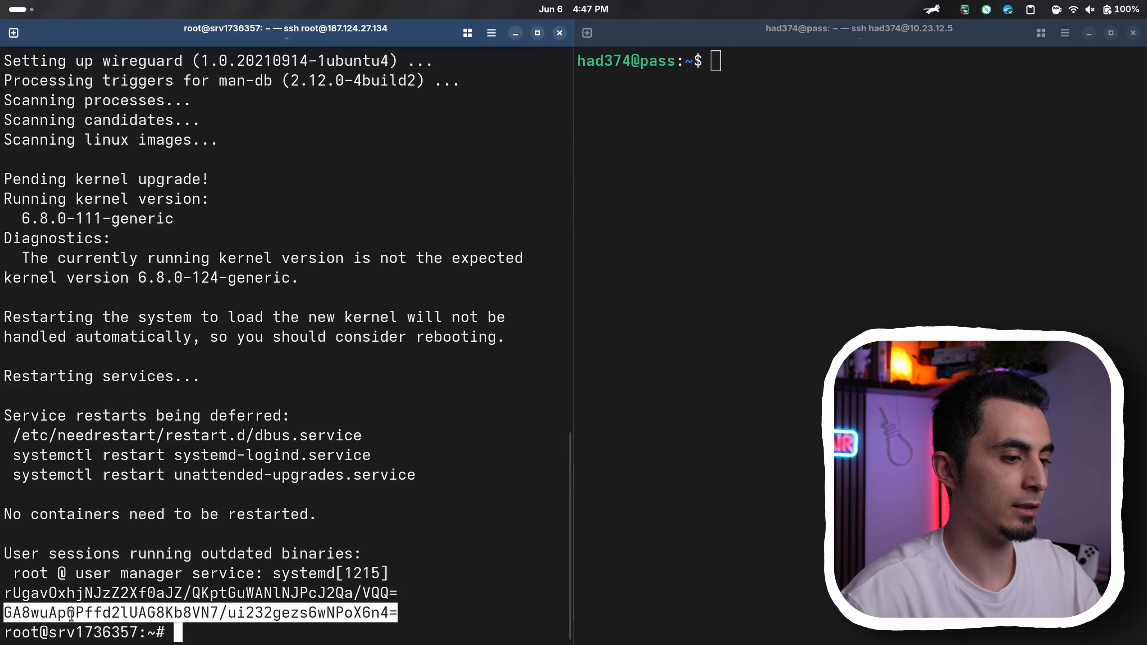
pyautogui.scroll(15, 332, 465)
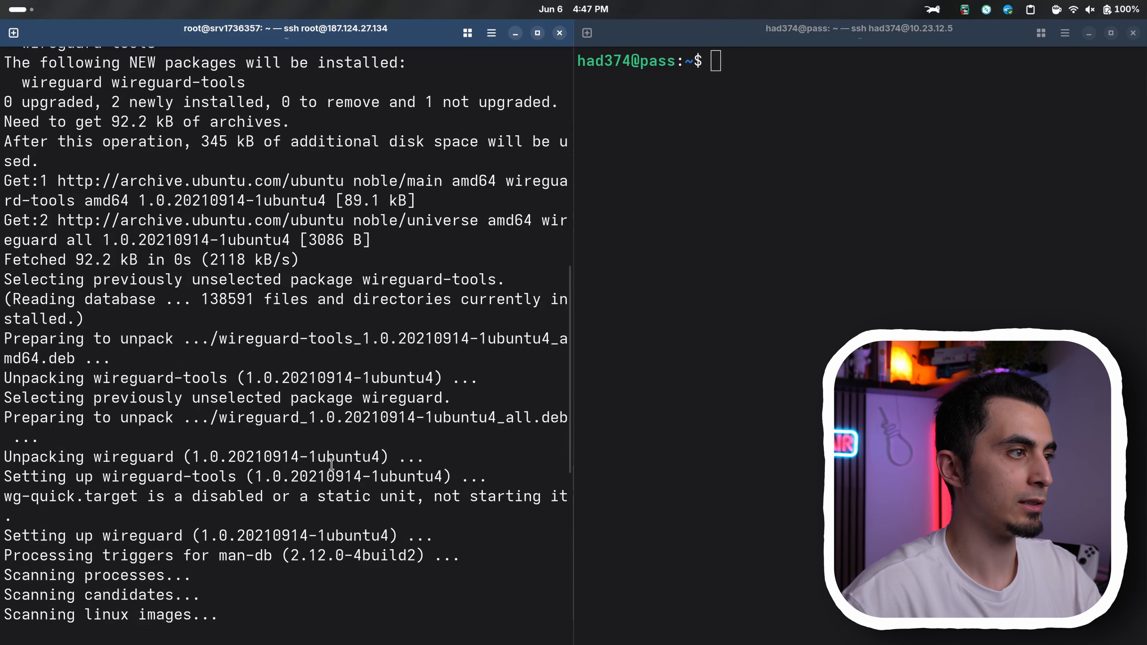
pyautogui.doubleClick(99, 161)
pyautogui.click(99, 162)
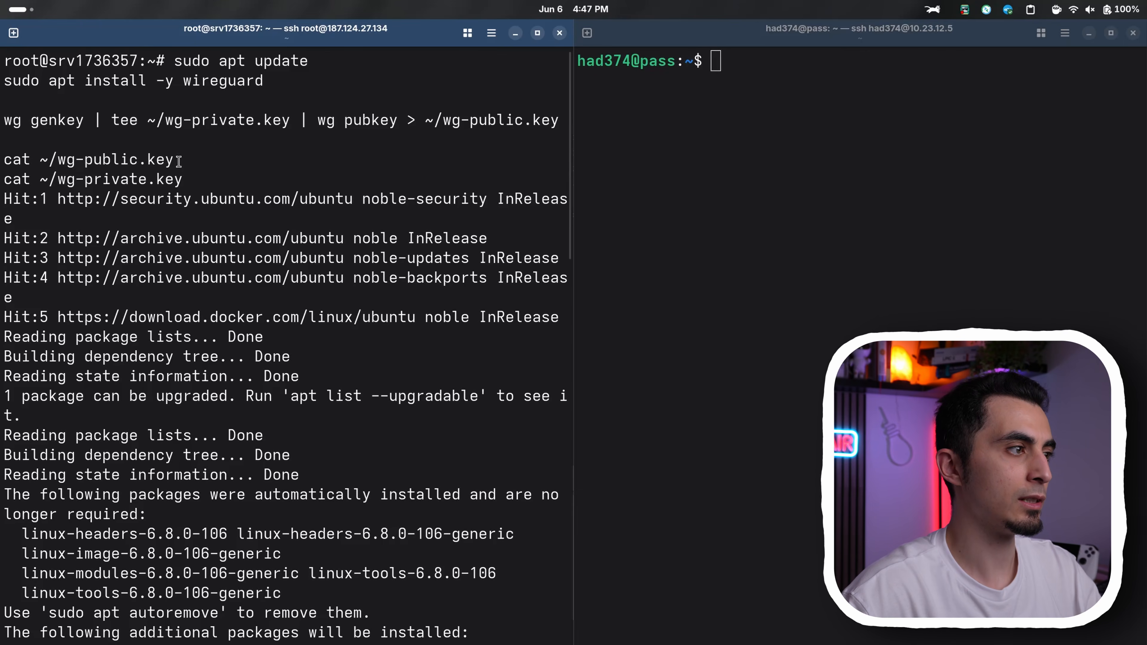
pyautogui.moveTo(174, 160); pyautogui.dragTo(30, 161)
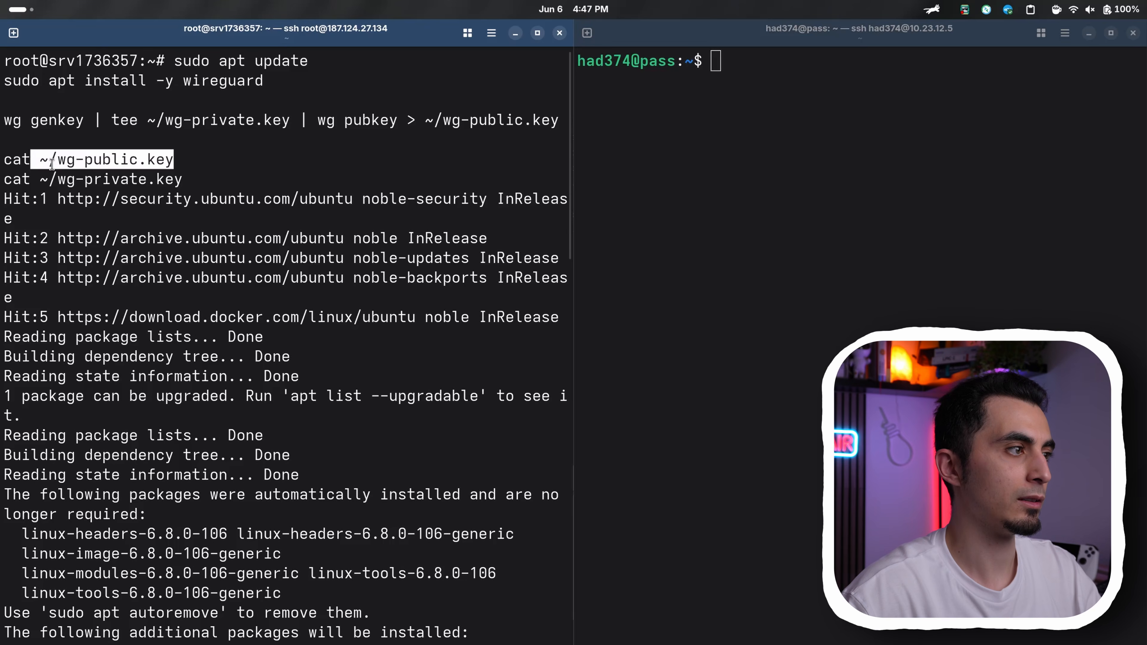
pyautogui.moveTo(176, 161); pyautogui.dragTo(79, 161)
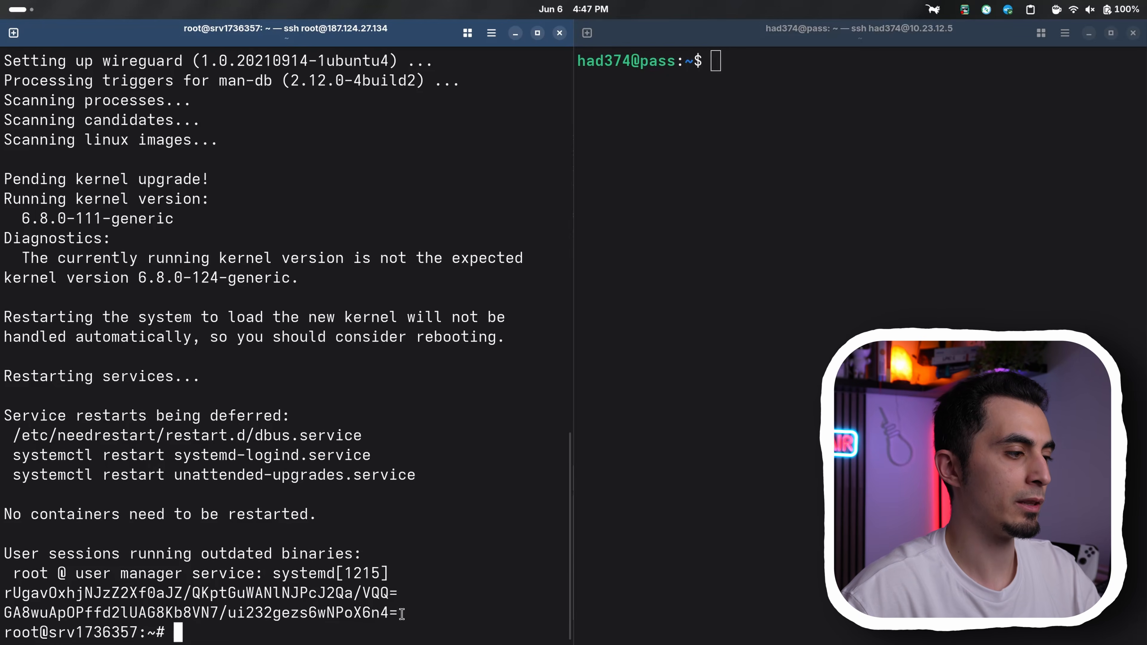
# In a text editor draft headed Hostinger:, add Public: and Private: lines and paste the VPS's WireGuard public and private keys into them
pyautogui.moveTo(401, 614); pyautogui.dragTo(5, 594)
pyautogui.hotkey('alt', 'Tab')
pyautogui.moveTo(522, 188); pyautogui.dragTo(466, 181)
pyautogui.write('Hostinger:')
pyautogui.press('Return')
pyautogui.press('Return')
pyautogui.write('Public:')
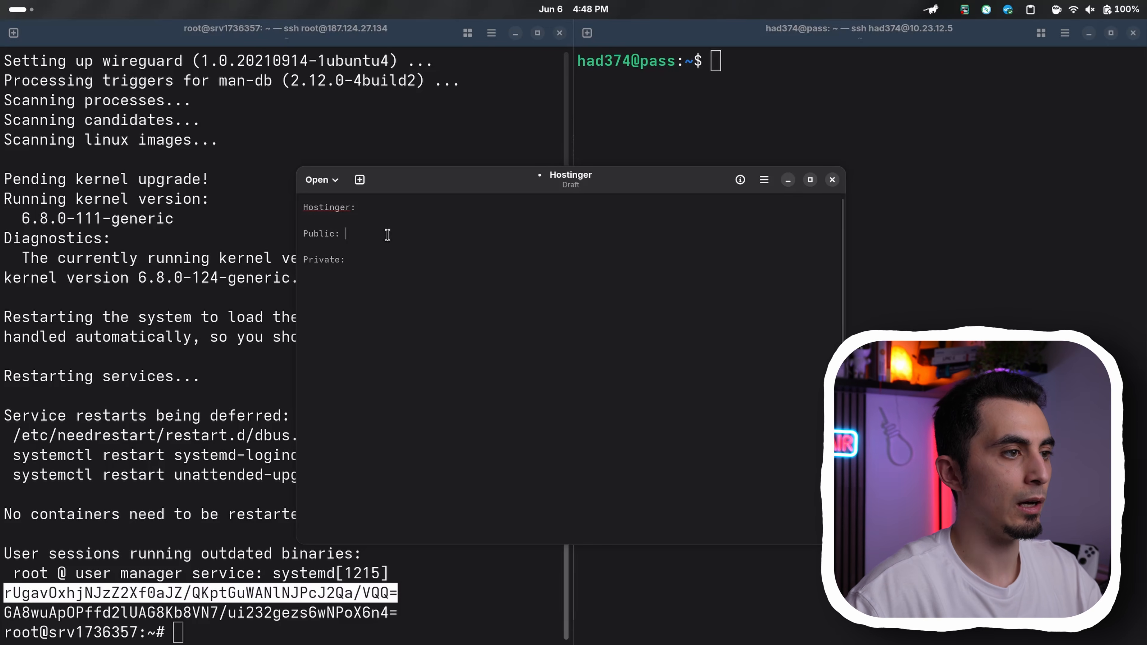
pyautogui.write('rUgavOxhjNJzZ2Xf0aJZ/QKptGuWANlNJPcJ2Qa/VQQ=')
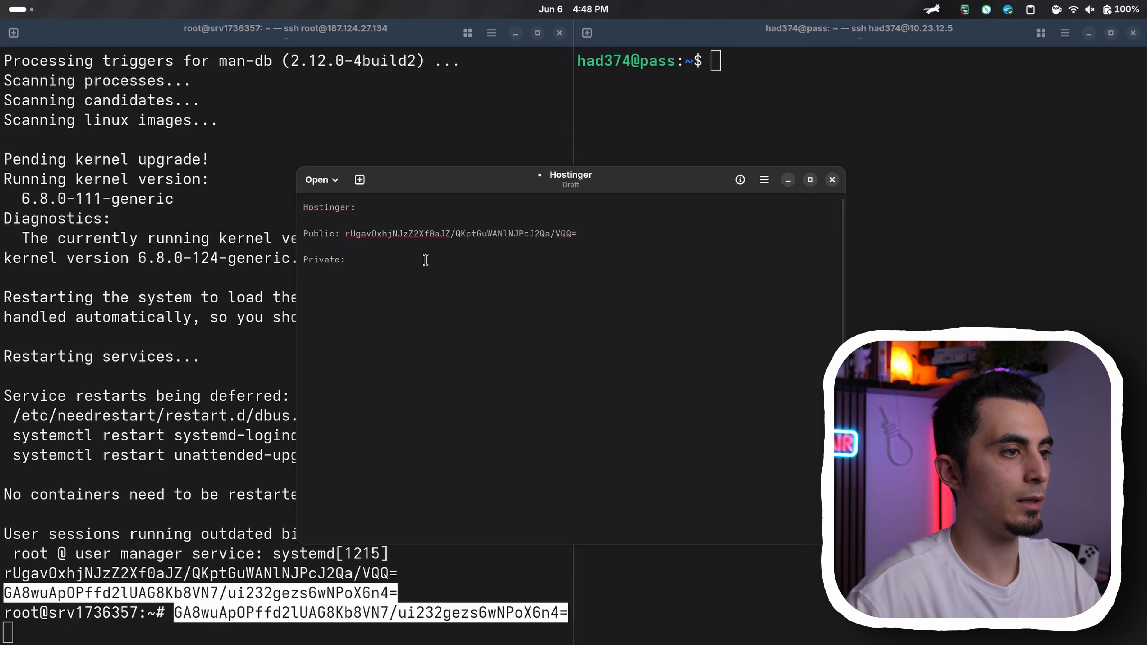
pyautogui.hotkey('ctrl', 'v')
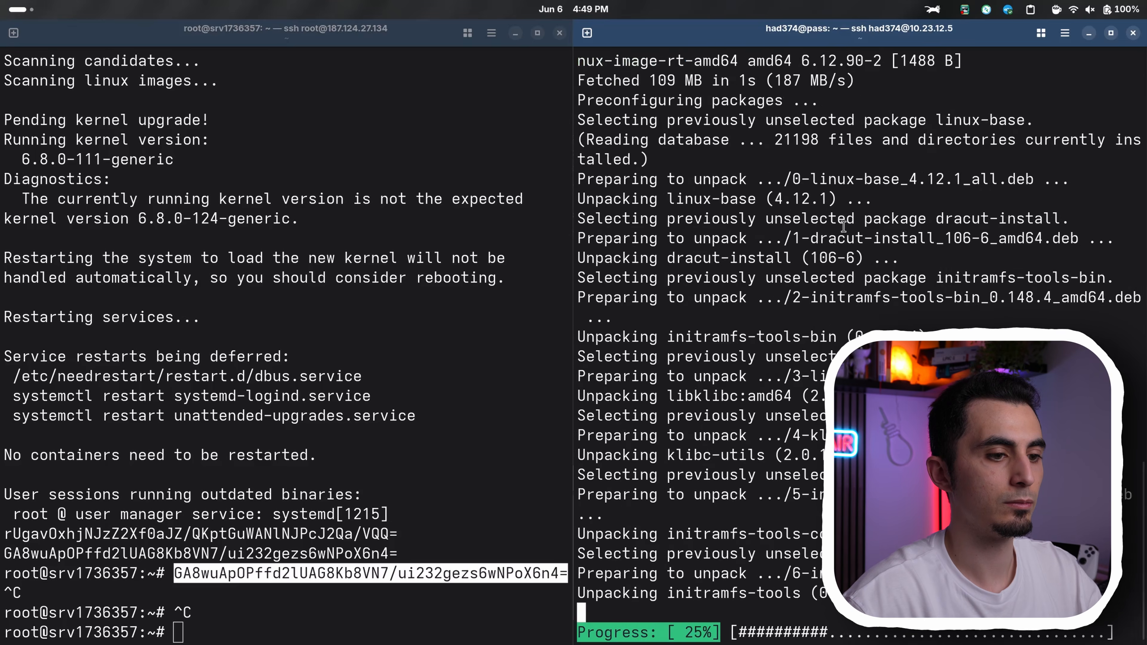
# Copy the home server's WireGuard public key from its terminal and paste it on a Public: line under Home: in the Hostinger draft
pyautogui.click(404, 570)
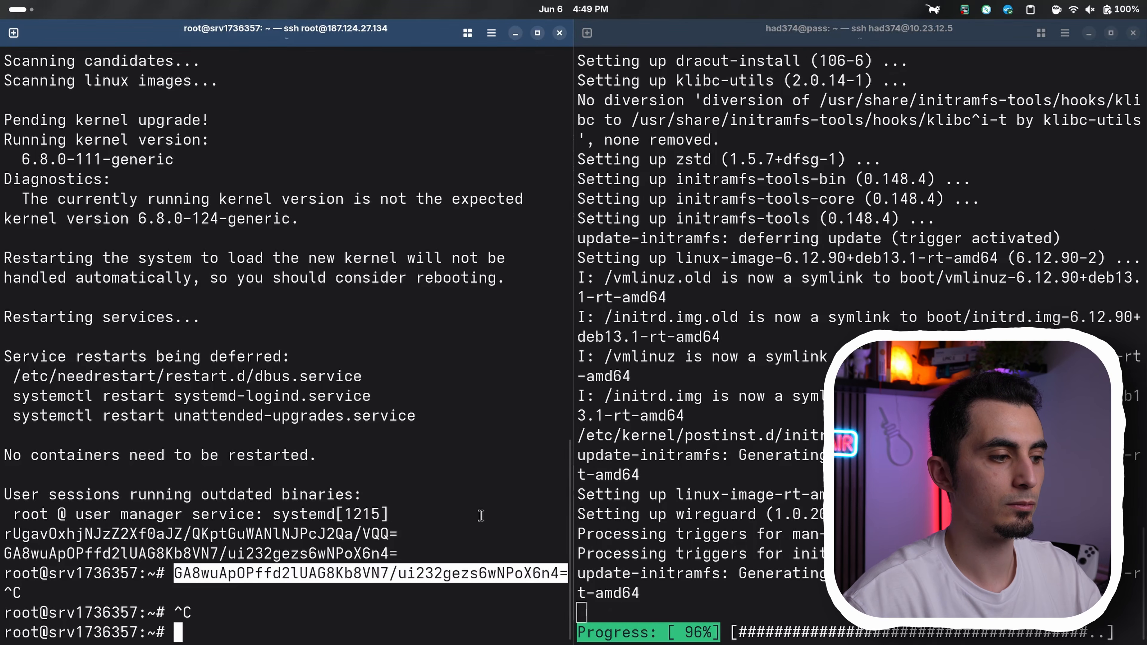
pyautogui.click(858, 517)
pyautogui.doubleClick(734, 593)
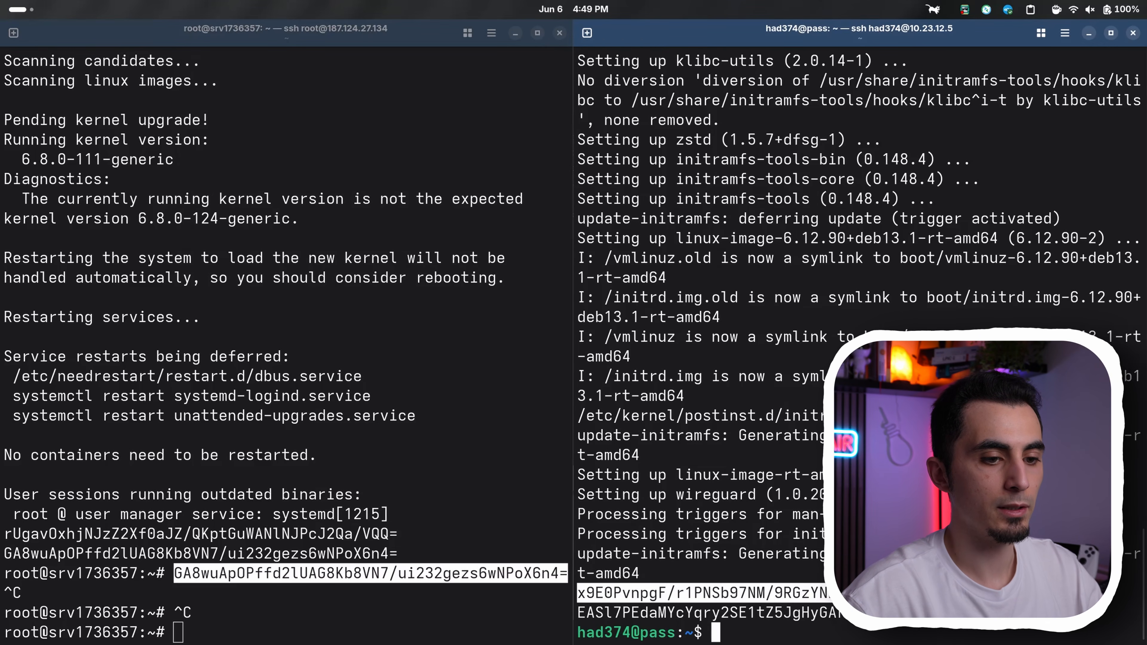
pyautogui.rightClick(735, 593)
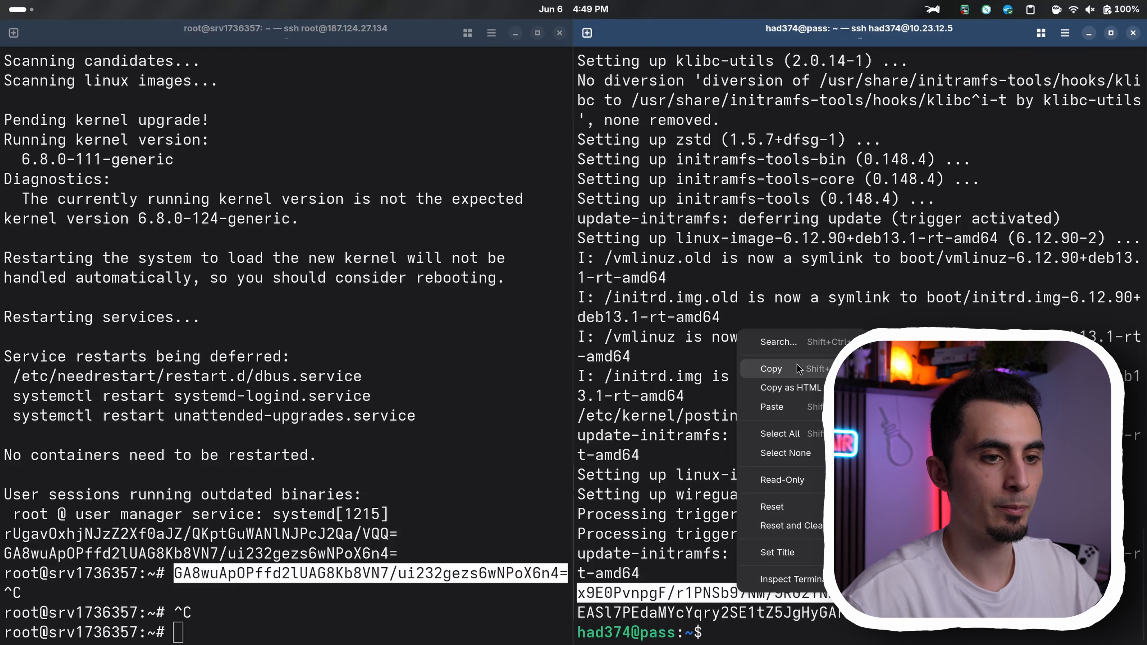
pyautogui.click(771, 369)
pyautogui.hotkey('alt', 'Tab')
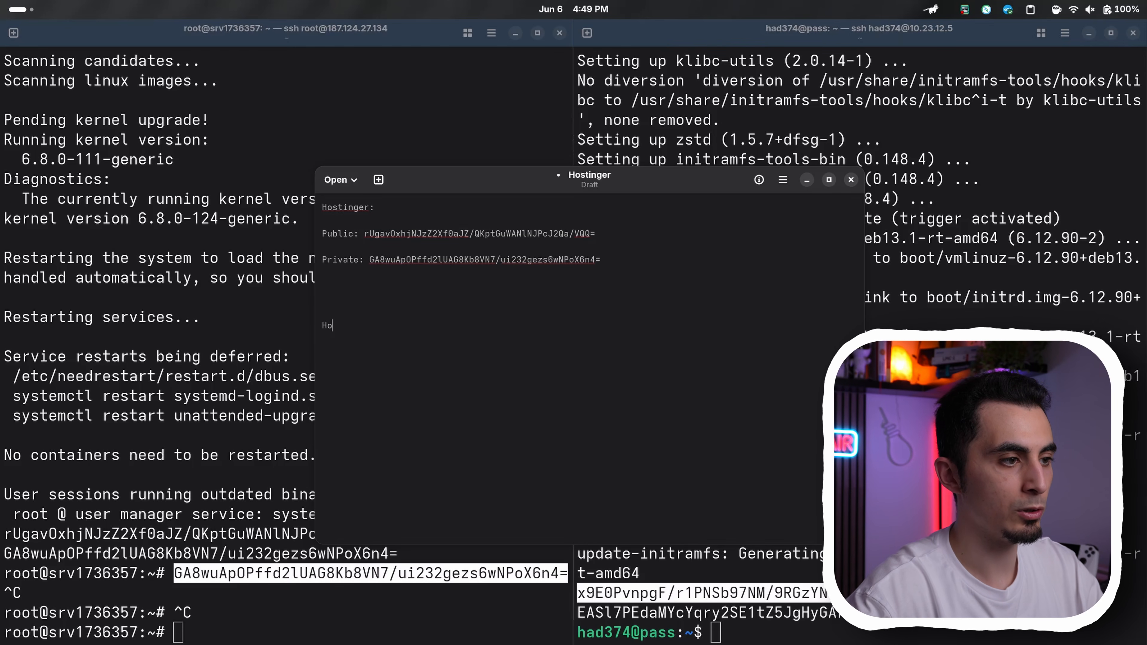
pyautogui.write('Public:')
pyautogui.write('x9E0PvnpgF/r1PNSb97NM/9RGzYNNITFxu4mfB2VtHY=')
pyautogui.press('Return')
pyautogui.press('Return')
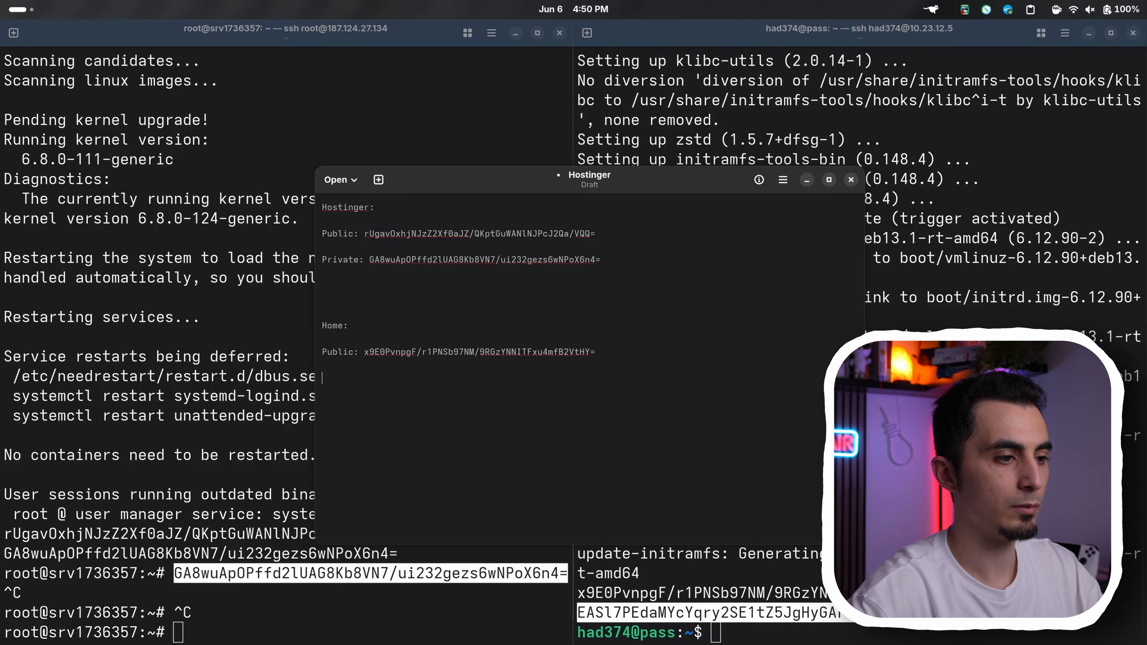
# Clear the output in both the home server terminal and the VPS terminal
pyautogui.hotkey('alt', 'Tab')
pyautogui.write('clear')
pyautogui.press('Return')
pyautogui.click(524, 375)
pyautogui.write('clear')
pyautogui.press('Return')
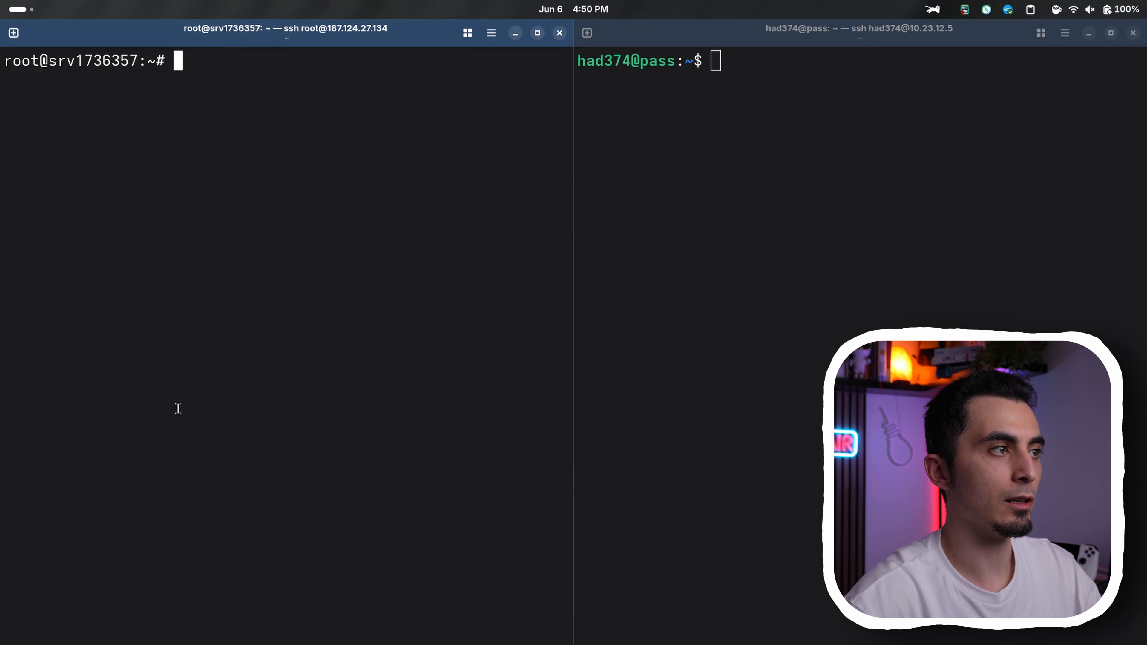
# On the VPS, open /etc/wireguard/wg0.conf with sudo nano and paste the [Interface] and [Peer] template into it
pyautogui.write('sudo nano /etc/wireguard/wg0.conf')
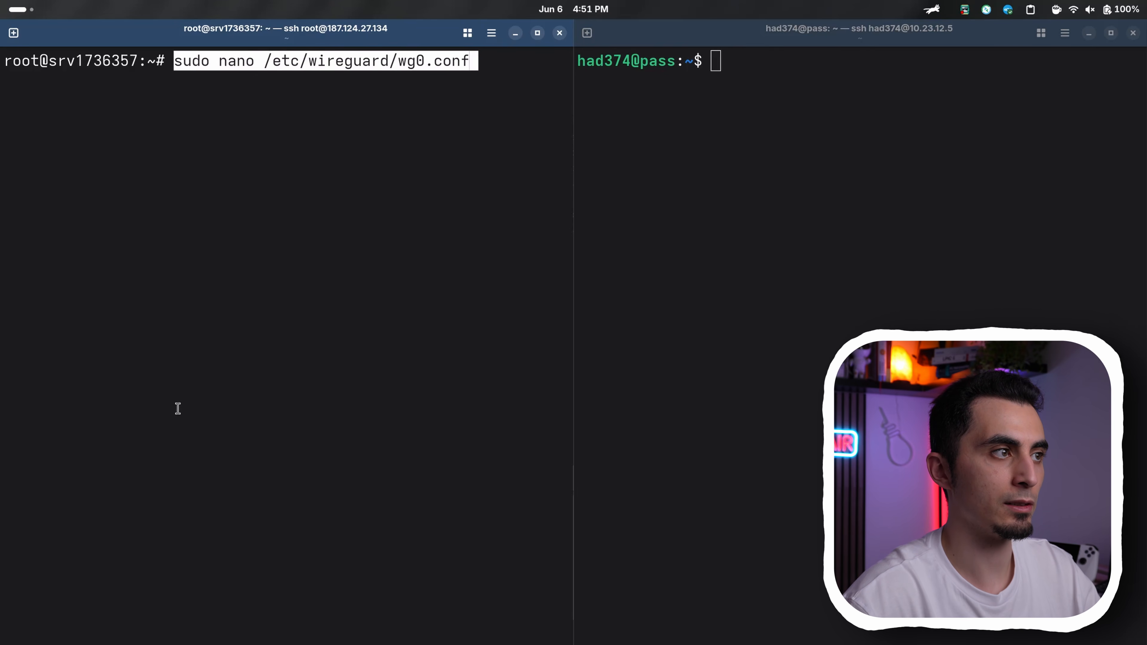
pyautogui.press('Return')
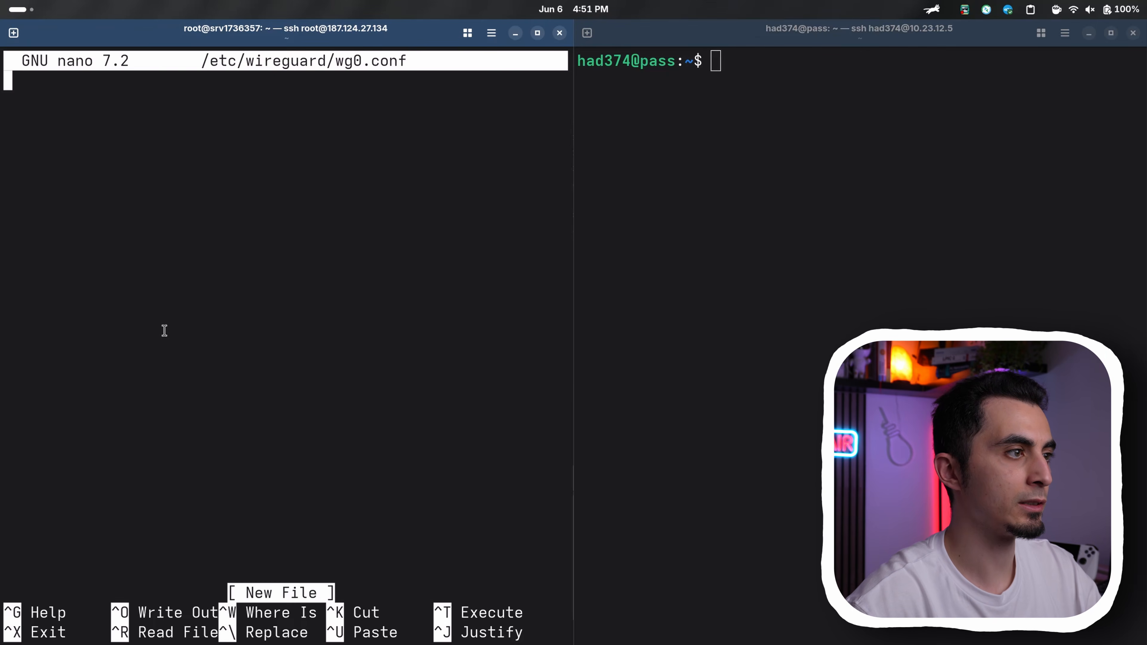
pyautogui.hotkey('ctrl', 'shift', 'v')
# Replace the VPS_PRIVATE_KEY placeholder in the PrivateKey line with the Hostinger private key copied from the text draft
pyautogui.press('Up')
pyautogui.press('Up')
pyautogui.press('Up')
pyautogui.press('Up')
pyautogui.press('Up')
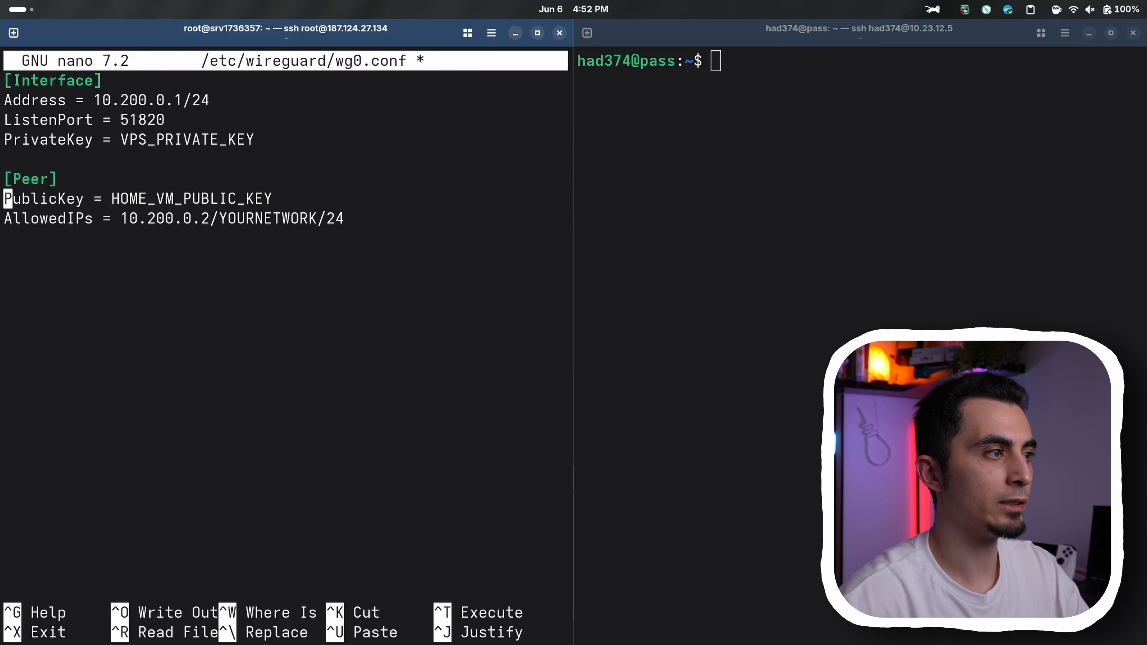
pyautogui.press('End')
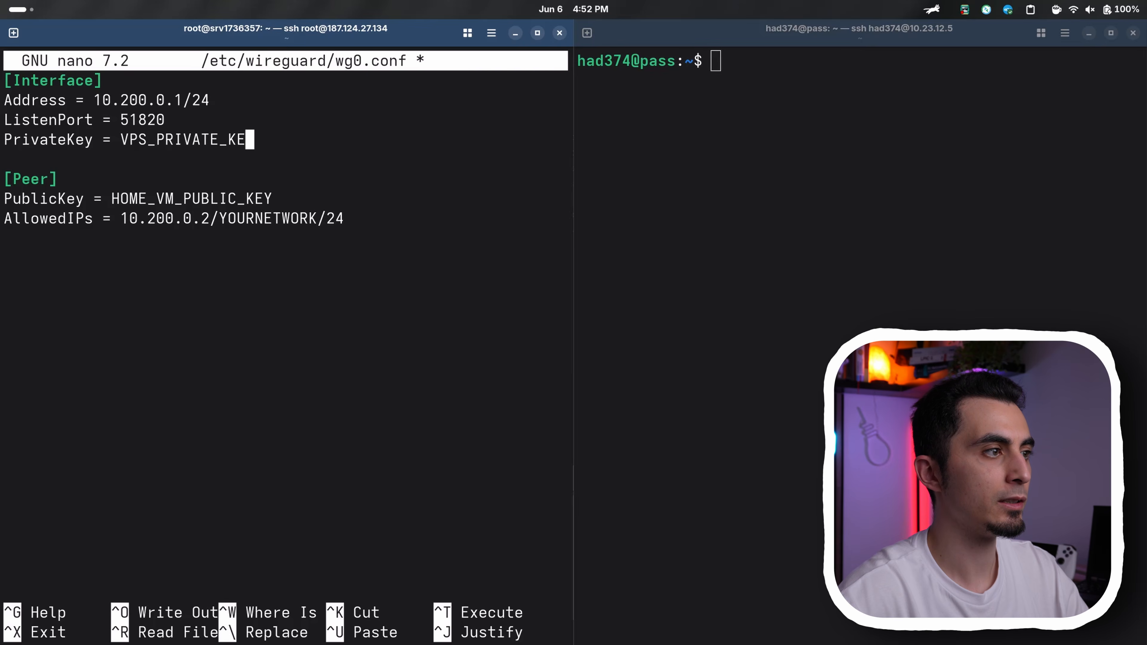
pyautogui.press('BackSpace')
pyautogui.press('BackSpace')
pyautogui.press('BackSpace')
pyautogui.press('BackSpace')
pyautogui.press('BackSpace')
pyautogui.press('BackSpace')
pyautogui.press('BackSpace')
pyautogui.press('BackSpace')
pyautogui.press('BackSpace')
pyautogui.press('BackSpace')
pyautogui.press('BackSpace')
pyautogui.press('BackSpace')
pyautogui.press('BackSpace')
pyautogui.press('BackSpace')
pyautogui.hotkey('alt', 'Tab')
pyautogui.moveTo(767, 213); pyautogui.dragTo(497, 211)
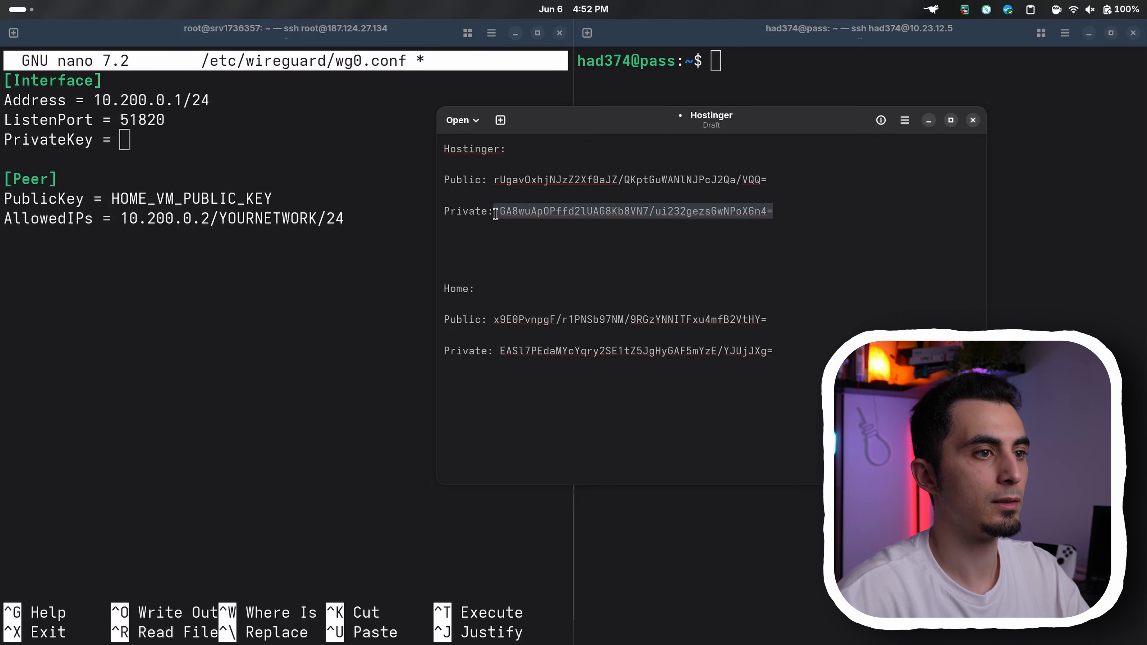
pyautogui.hotkey('ctrl', 'c')
pyautogui.hotkey('alt', 'Tab')
pyautogui.hotkey('ctrl', 'shift', 'v')
# In the [Peer] section, set PublicKey to the home server's public key and AllowedIPs to 10.200.0.2/24,10.23.12.0/24
pyautogui.press('Down')
pyautogui.press('Down')
pyautogui.press('Down')
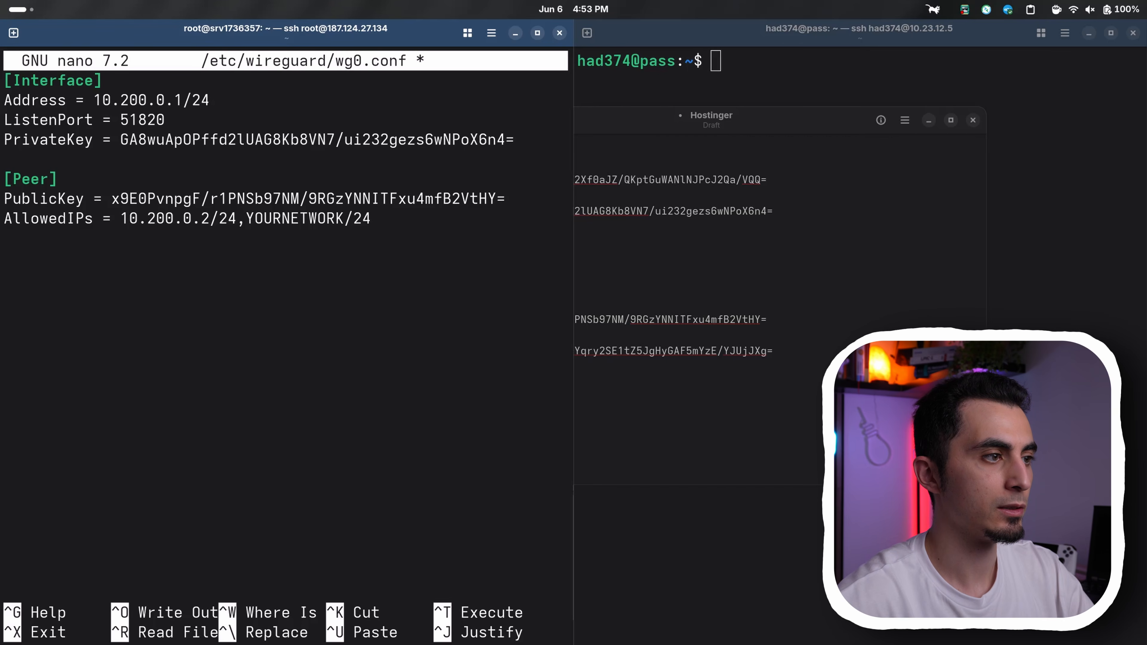
pyautogui.press('Delete')
pyautogui.press('Delete')
pyautogui.press('Delete')
pyautogui.press('Delete')
pyautogui.press('Delete')
pyautogui.press('Delete')
pyautogui.press('Delete')
pyautogui.press('Delete')
pyautogui.press('Delete')
pyautogui.press('Delete')
pyautogui.press('Delete')
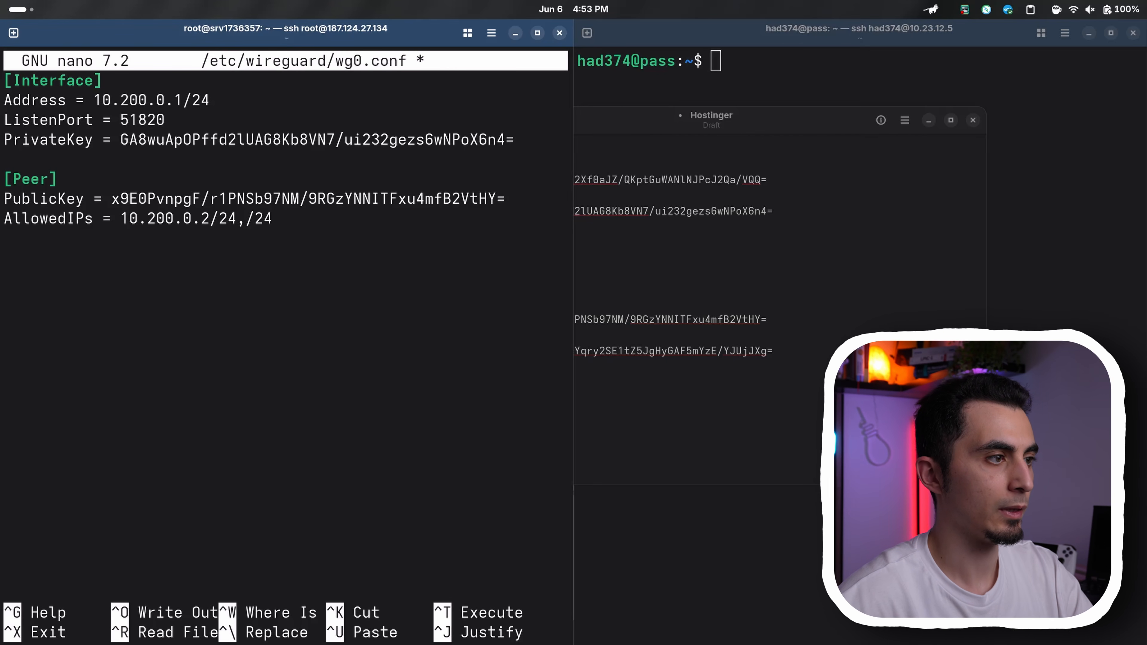
pyautogui.write('10.23.12.0')
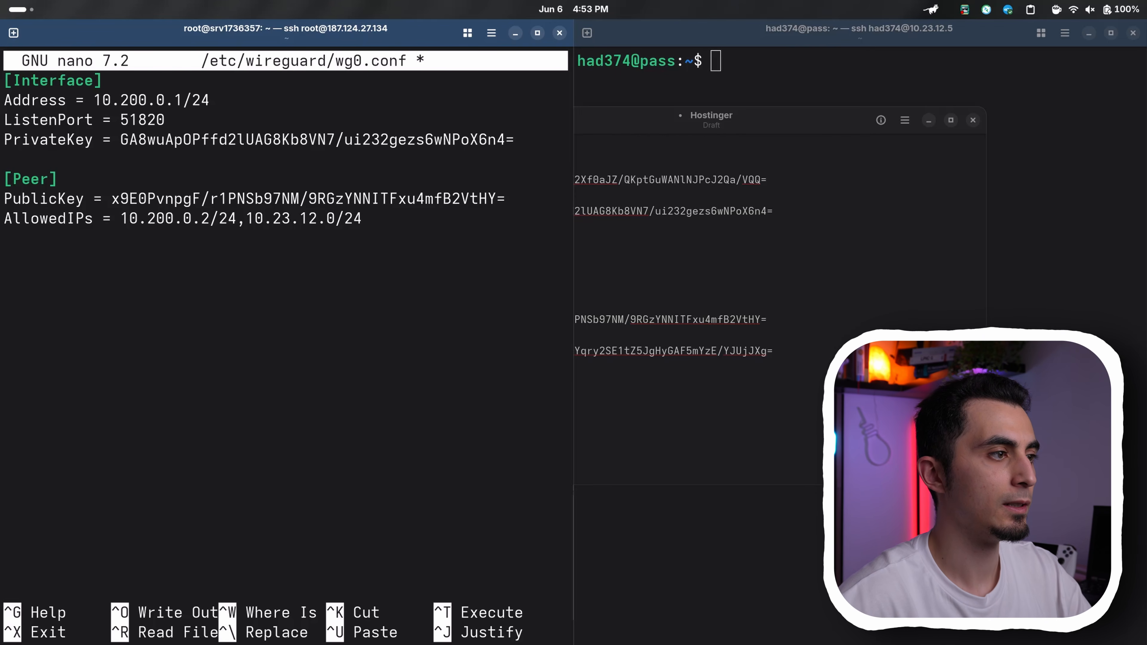
# Check the tunnel and home network ranges in the AllowedIPs line, then save wg0.conf on the VPS and exit nano
pyautogui.moveTo(235, 219); pyautogui.dragTo(121, 222)
pyautogui.moveTo(253, 224); pyautogui.dragTo(353, 220)
pyautogui.click(242, 221)
pyautogui.click(456, 233)
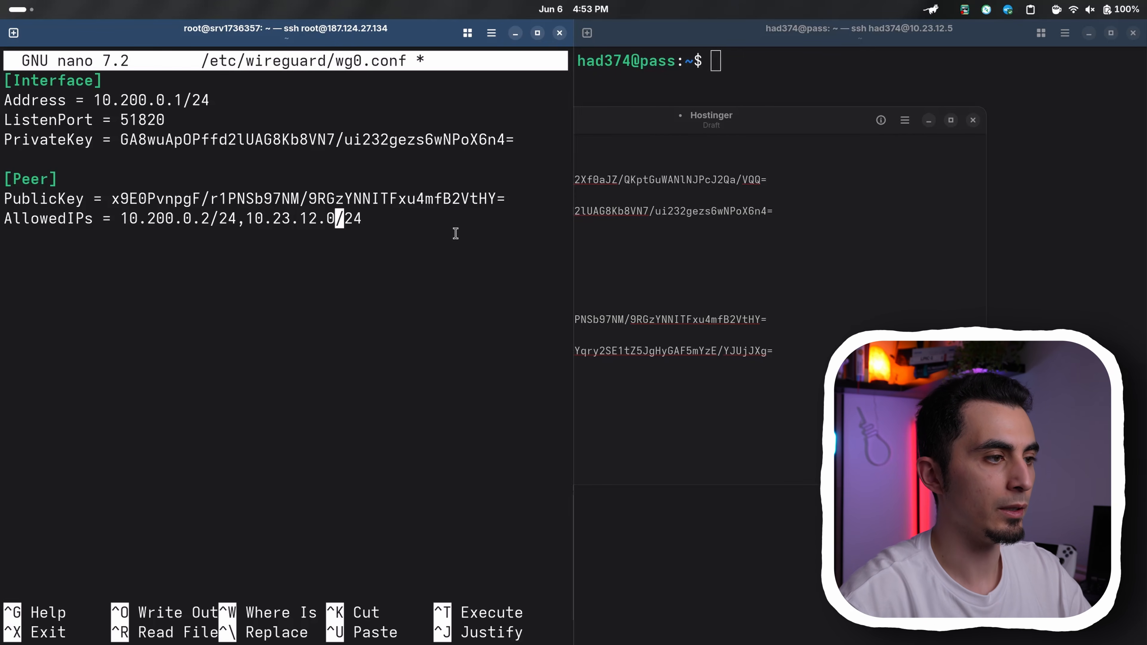
pyautogui.hotkey('ctrl', 'o')
pyautogui.press('Return')
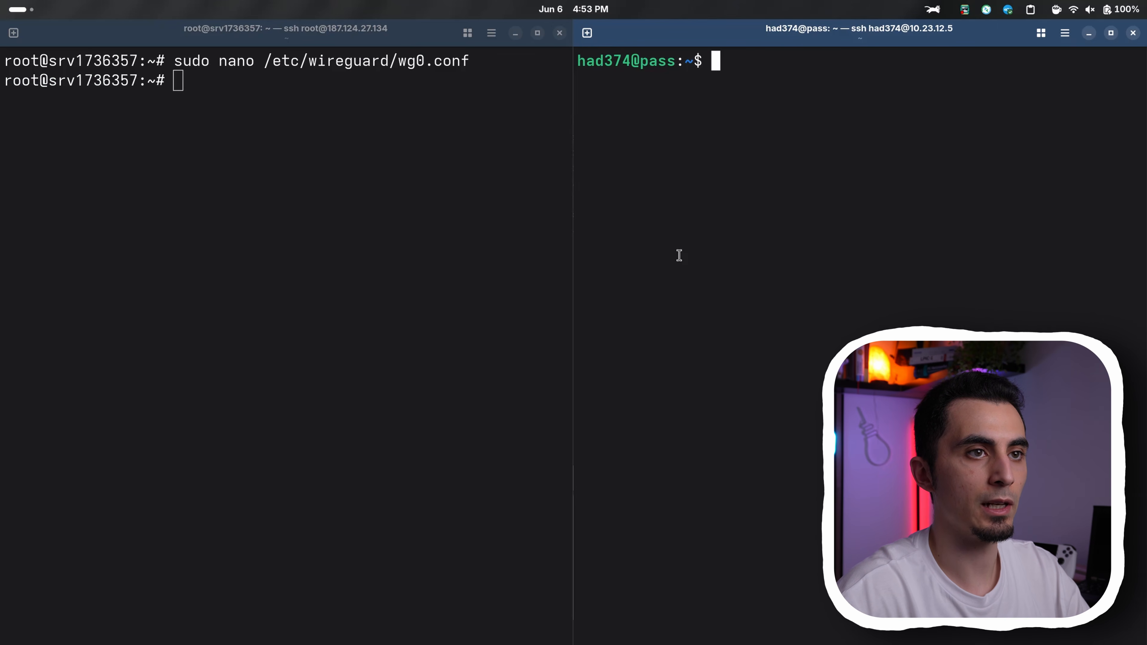
# On the home server, open /etc/wireguard/wg0.conf with sudo nano and paste the home-side WireGuard template into it
pyautogui.hotkey('ctrl', 'shift', 'v')
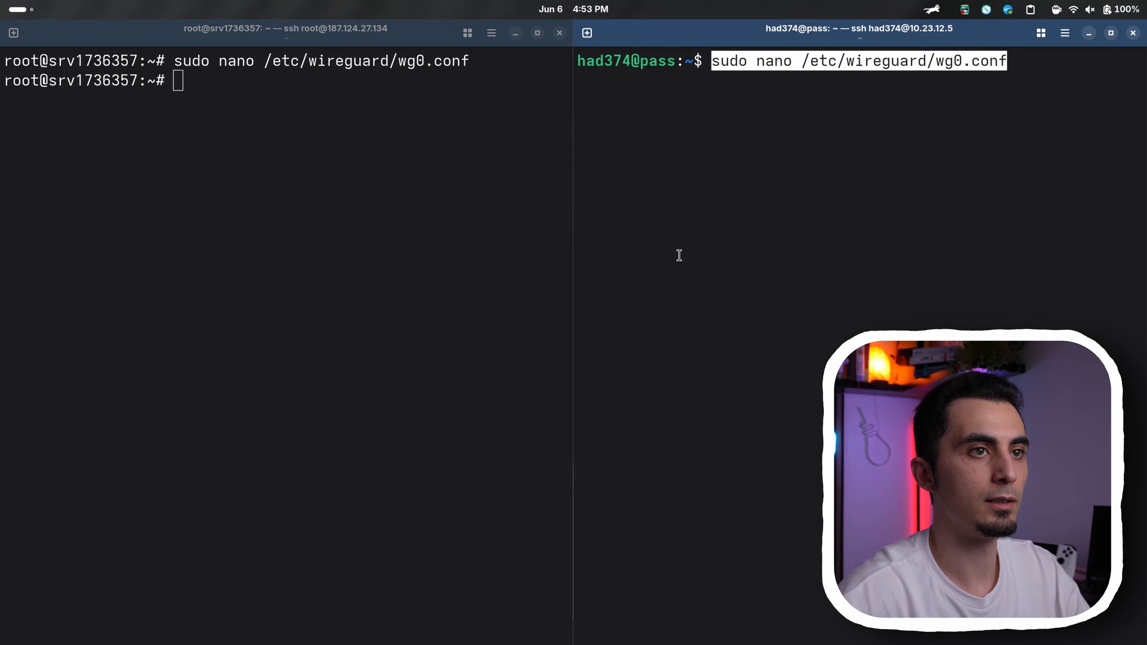
pyautogui.press('Return')
pyautogui.hotkey('ctrl', 'shift', 'v')
# Replace the HOME_VM_PRIVATE_KEY placeholder in the PrivateKey line with the Home private key copied from the text draft
pyautogui.press('Up')
pyautogui.press('Up')
pyautogui.press('Up')
pyautogui.press('Up')
pyautogui.press('Up')
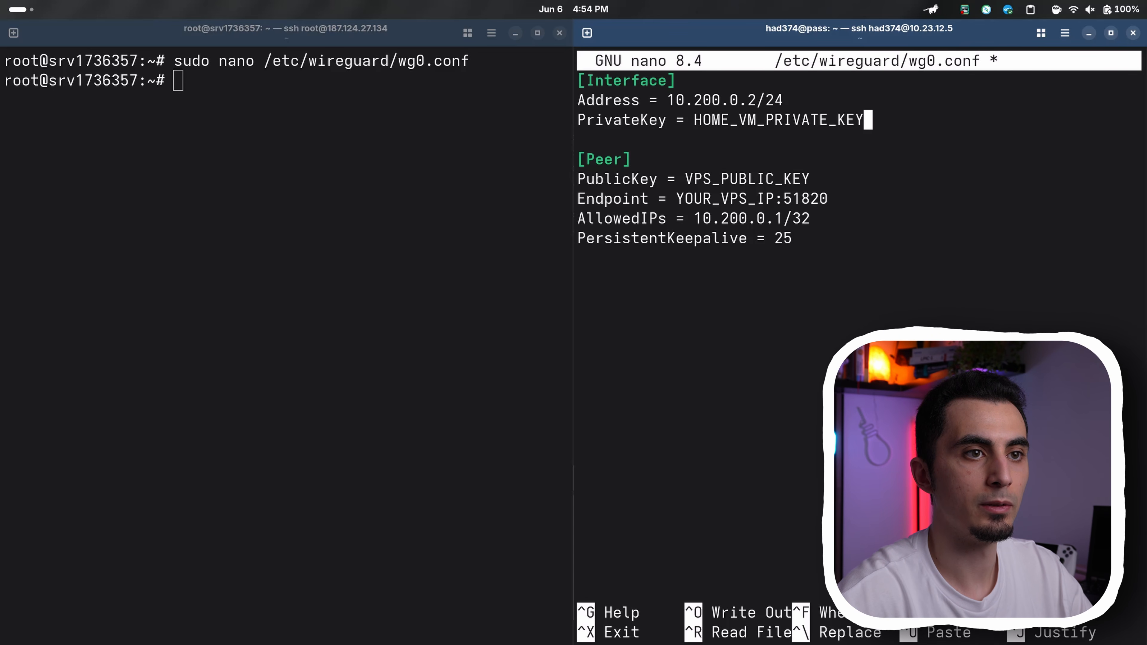
pyautogui.press('BackSpace')
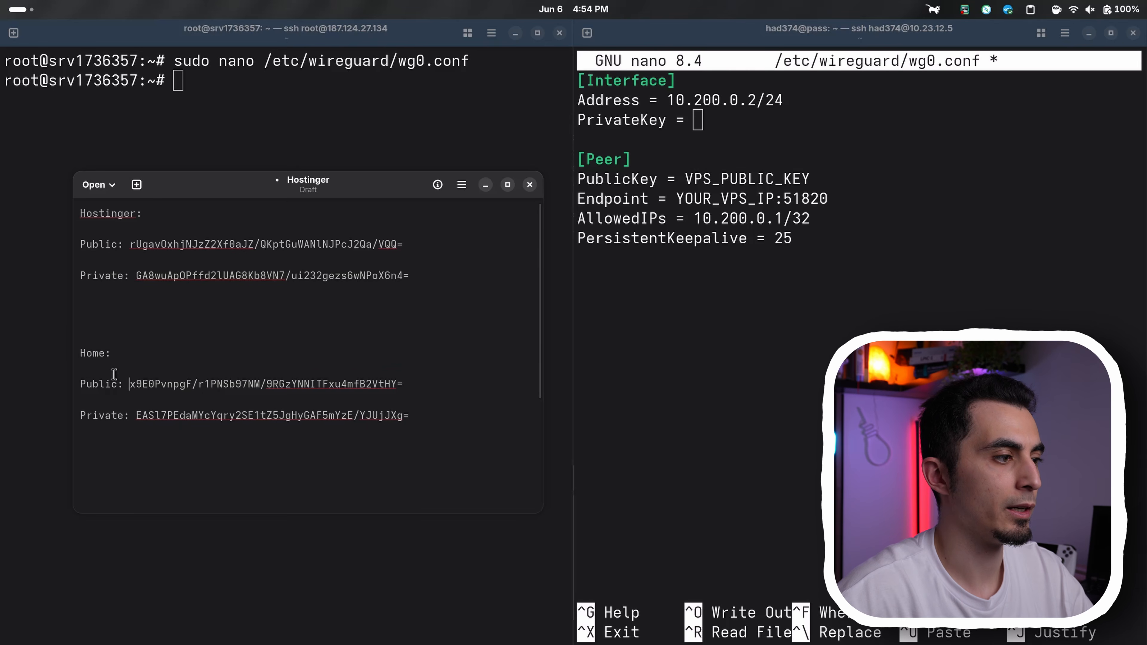
pyautogui.moveTo(114, 374); pyautogui.dragTo(61, 356)
pyautogui.moveTo(408, 426); pyautogui.dragTo(137, 415)
pyautogui.click(751, 139)
pyautogui.hotkey('ctrl', 'shift', 'v')
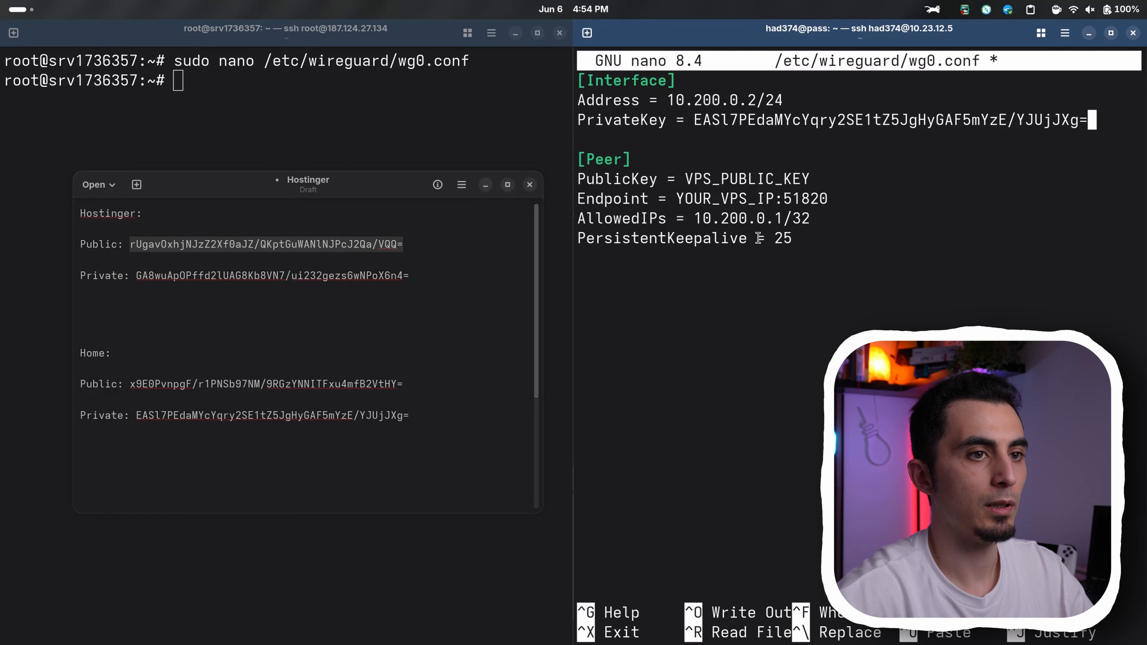
# Replace the VPS_PUBLIC_KEY placeholder in the [Peer] section with the Hostinger public key from the text draft
pyautogui.press('Up')
pyautogui.press('Down')
pyautogui.press('Down')
pyautogui.press('Down')
pyautogui.press('Down')
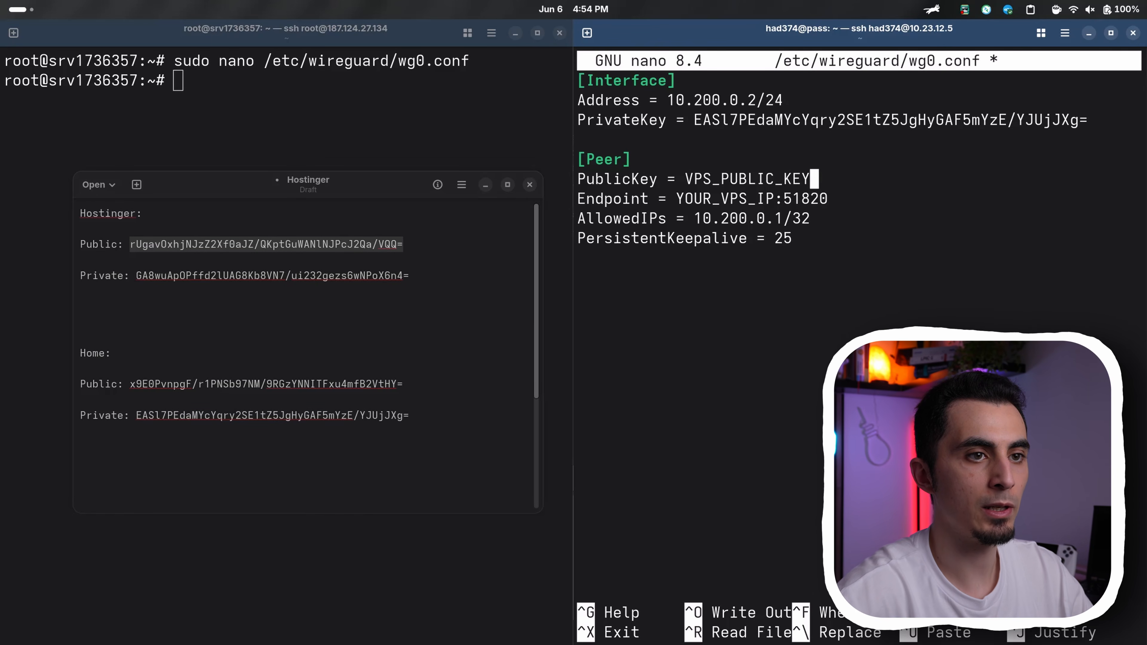
pyautogui.press('BackSpace')
pyautogui.press('BackSpace')
pyautogui.press('BackSpace')
pyautogui.press('BackSpace')
pyautogui.press('BackSpace')
pyautogui.press('BackSpace')
pyautogui.press('BackSpace')
pyautogui.press('BackSpace')
pyautogui.press('BackSpace')
pyautogui.press('BackSpace')
pyautogui.press('BackSpace')
pyautogui.press('BackSpace')
pyautogui.press('BackSpace')
pyautogui.press('BackSpace')
pyautogui.hotkey('ctrl', 'shift', 'v')
# Delete the YOUR_VPS_IP placeholder from the Endpoint line, keeping the port :51820
pyautogui.press('Down')
pyautogui.press('Left')
pyautogui.press('Left')
pyautogui.press('Left')
pyautogui.press('Left')
pyautogui.press('Left')
pyautogui.press('Left')
pyautogui.press('Left')
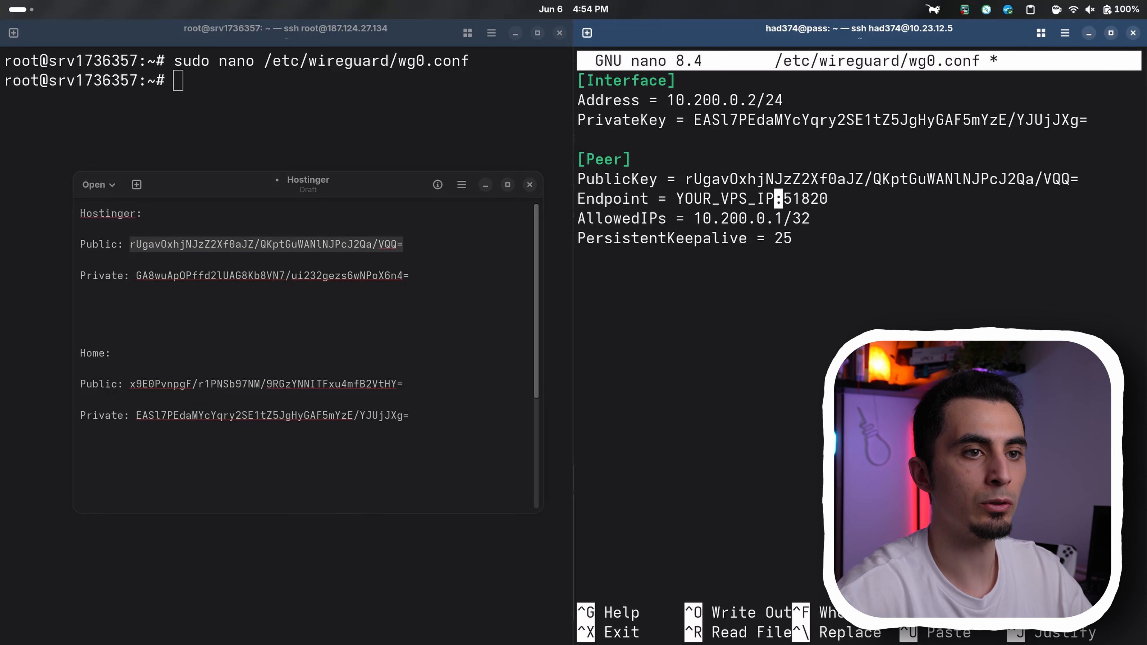
pyautogui.press('BackSpace')
pyautogui.press('BackSpace')
pyautogui.press('BackSpace')
pyautogui.press('BackSpace')
pyautogui.press('BackSpace')
pyautogui.press('BackSpace')
pyautogui.press('BackSpace')
pyautogui.press('BackSpace')
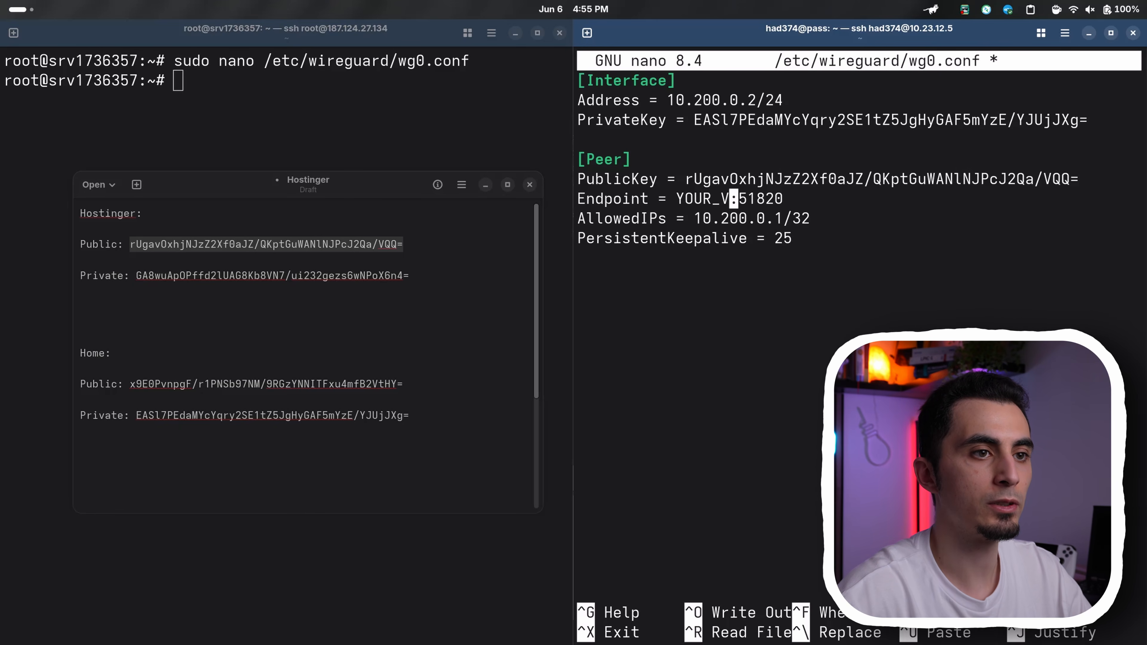
pyautogui.press('BackSpace')
pyautogui.press('BackSpace')
pyautogui.press('BackSpace')
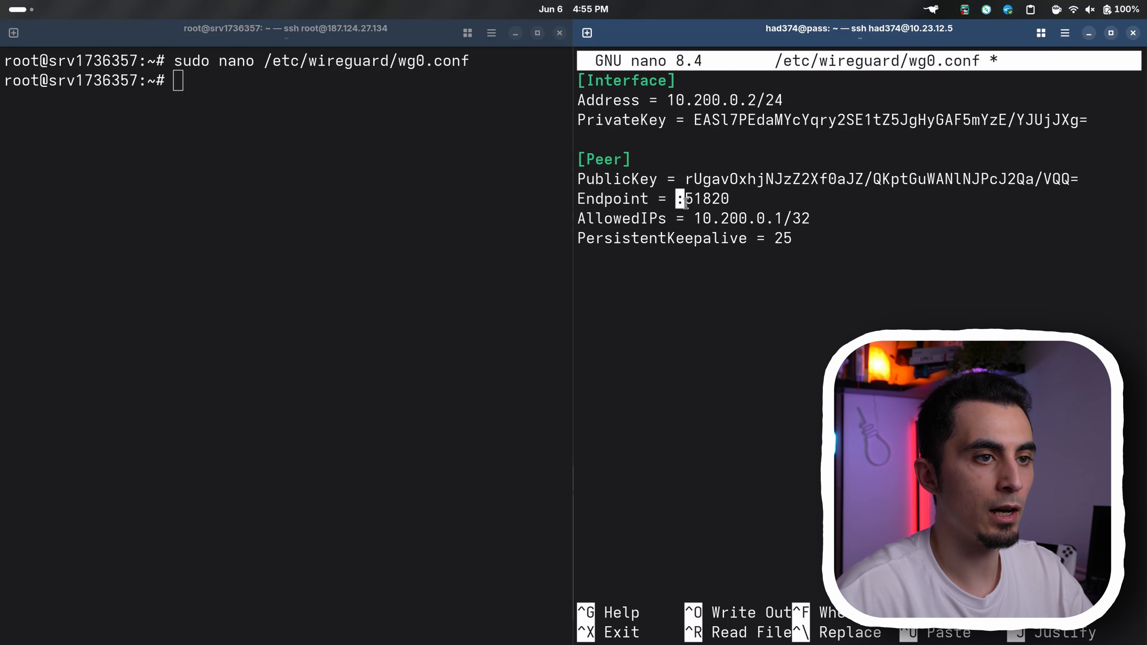
# Run ip add on the VPS, copy its eth0 address into the home config as Endpoint = 187.124.27.134:51820, and save and close wg0.conf
pyautogui.click(234, 202)
pyautogui.write('ip add')
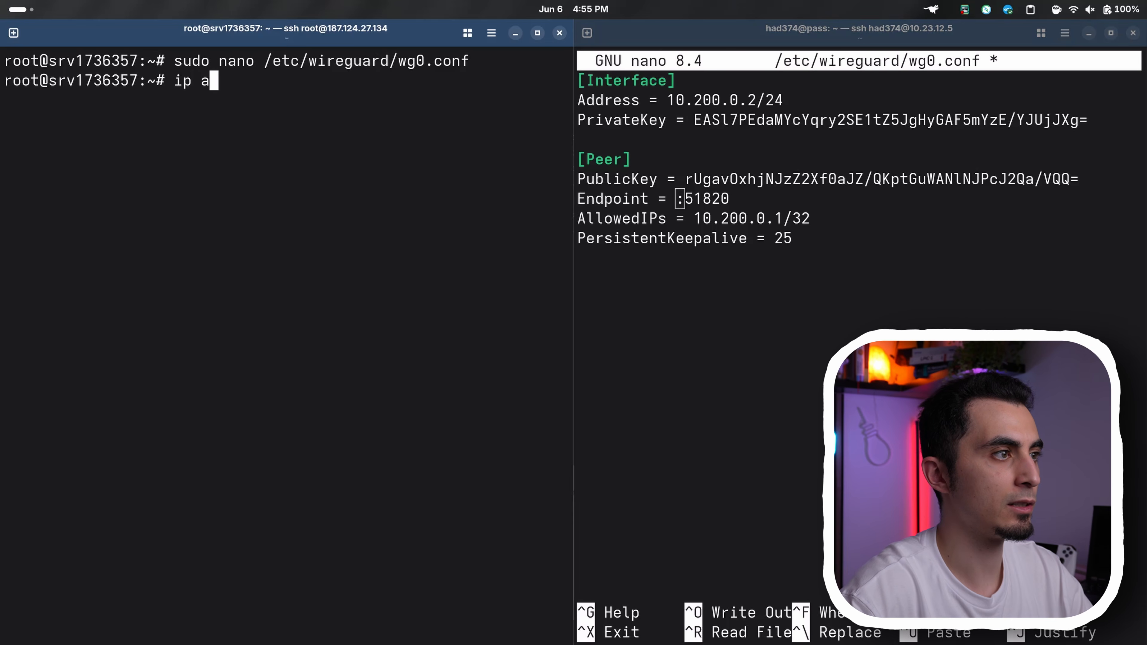
pyautogui.press('Return')
pyautogui.moveTo(86, 316); pyautogui.dragTo(209, 317)
pyautogui.rightClick(195, 322)
pyautogui.click(231, 361)
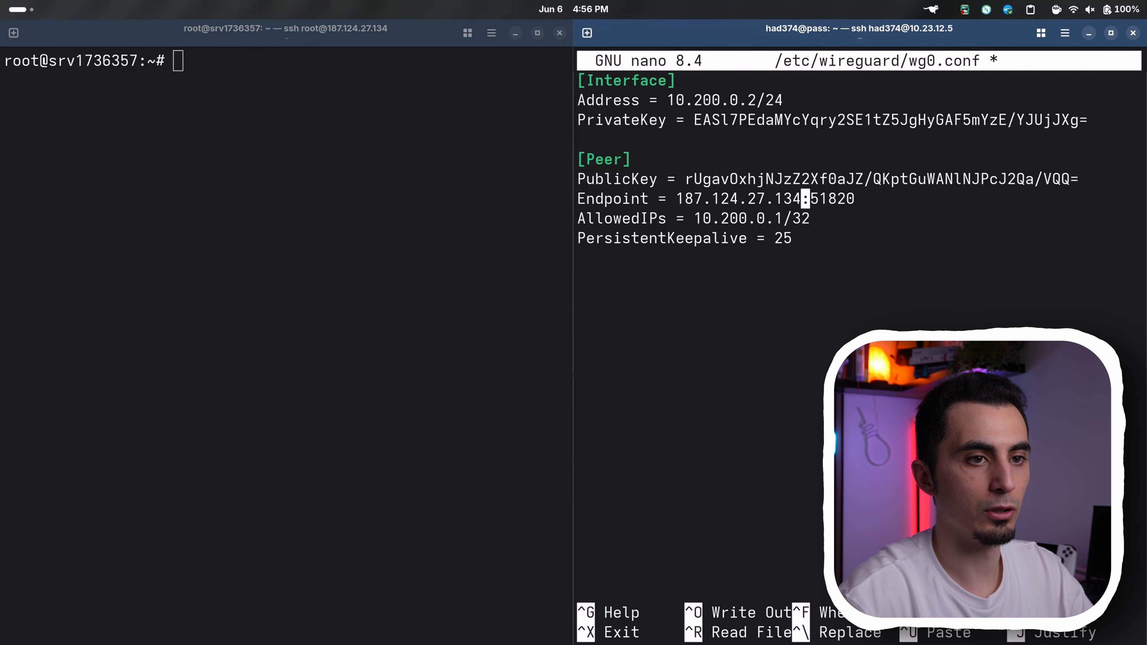
pyautogui.hotkey('ctrl', 'o')
pyautogui.press('Return')
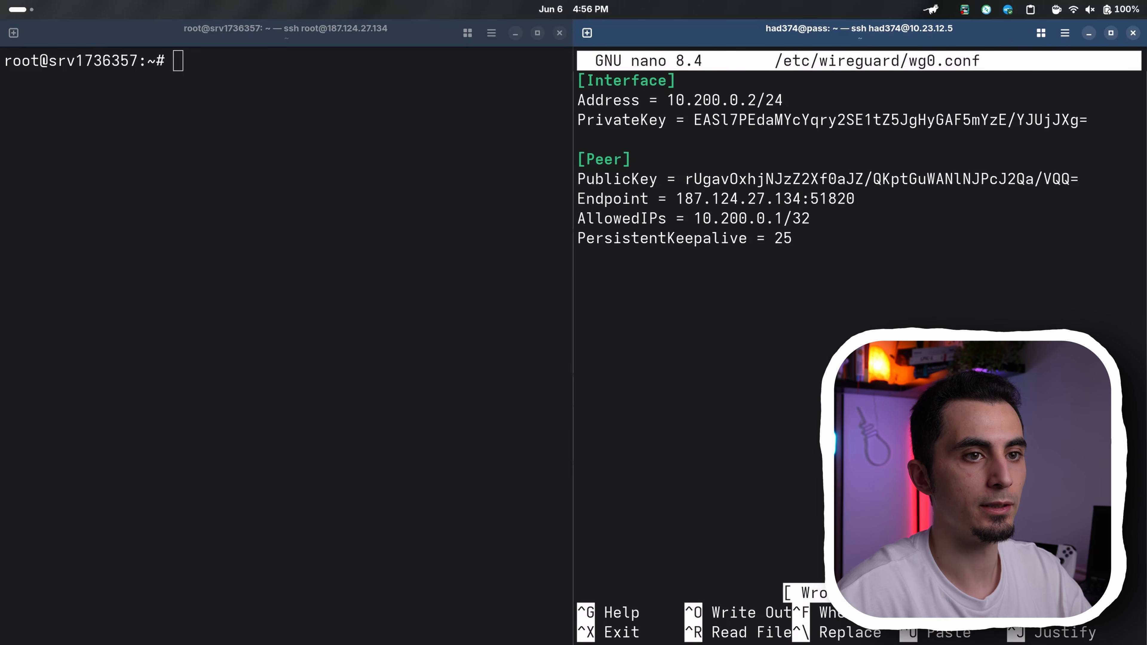
pyautogui.hotkey('ctrl', 'x')
# Enable and start the wg-quick@wg0 service with systemctl on both the VPS and the home server
pyautogui.click(237, 270)
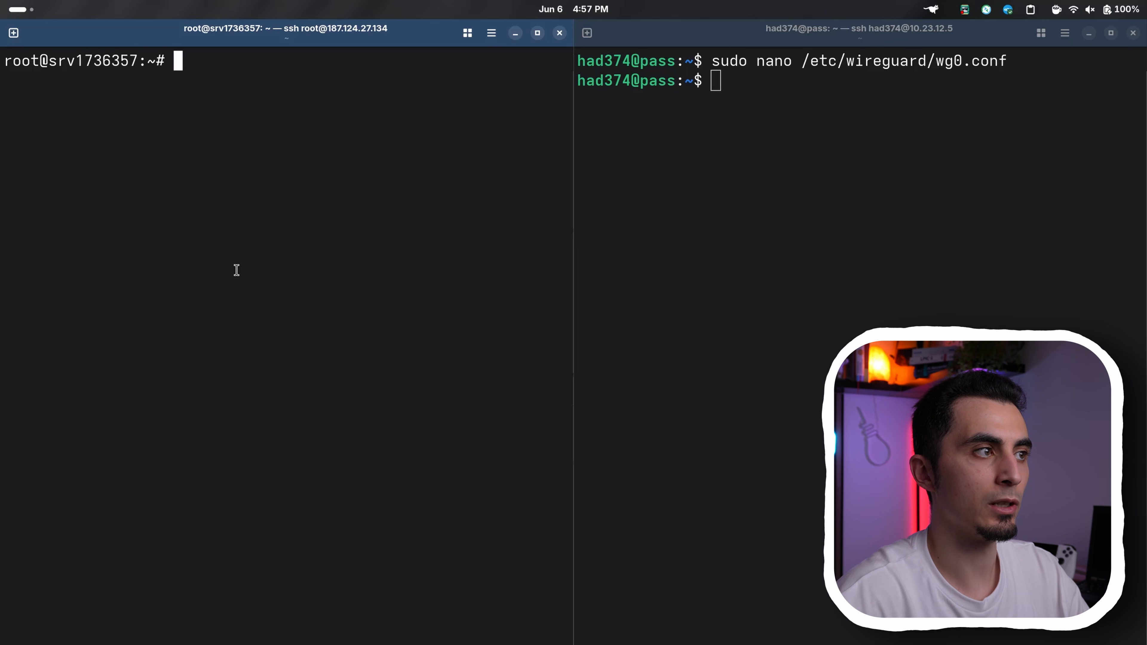
pyautogui.hotkey('ctrl', 'shift', 'v')
pyautogui.press('Return')
pyautogui.click(834, 269)
pyautogui.hotkey('ctrl', 'shift', 'v')
pyautogui.press('Return')
# Run sudo wg on the VPS and examine the latest handshake and transfer lines of the tunnel
pyautogui.click(480, 355)
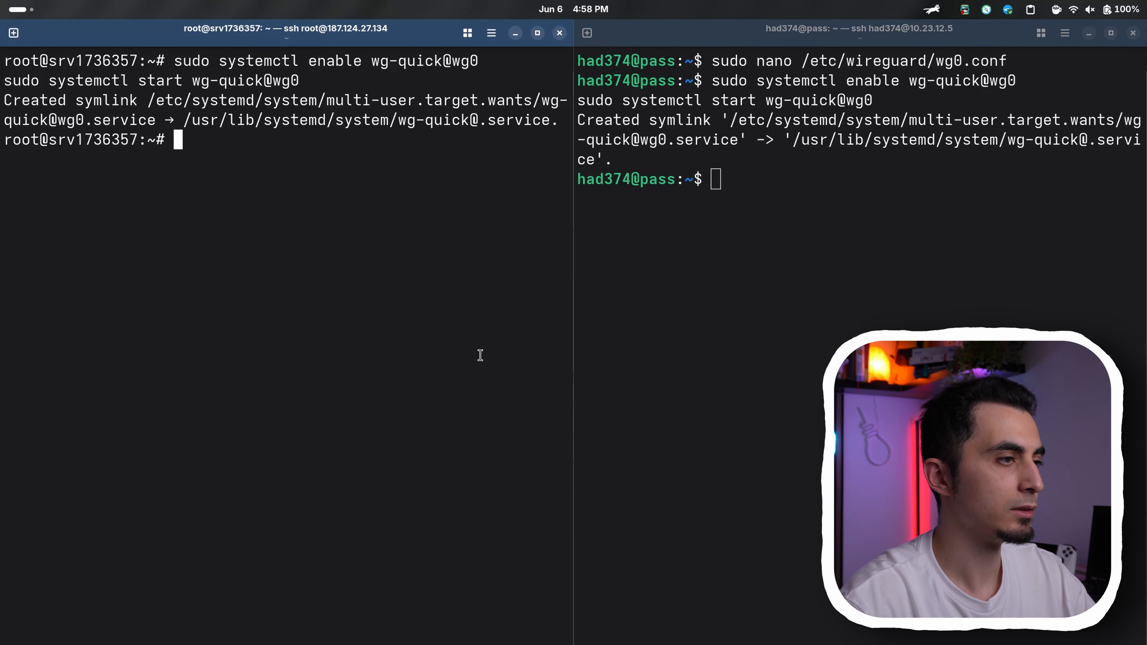
pyautogui.write('sudo wg')
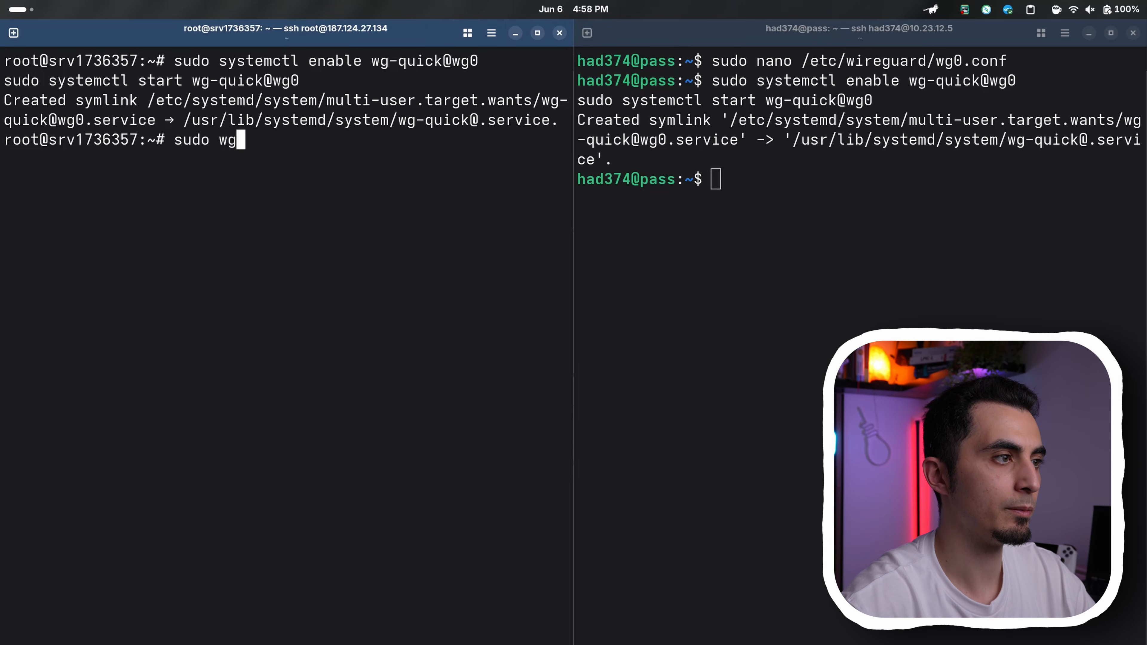
pyautogui.press('Return')
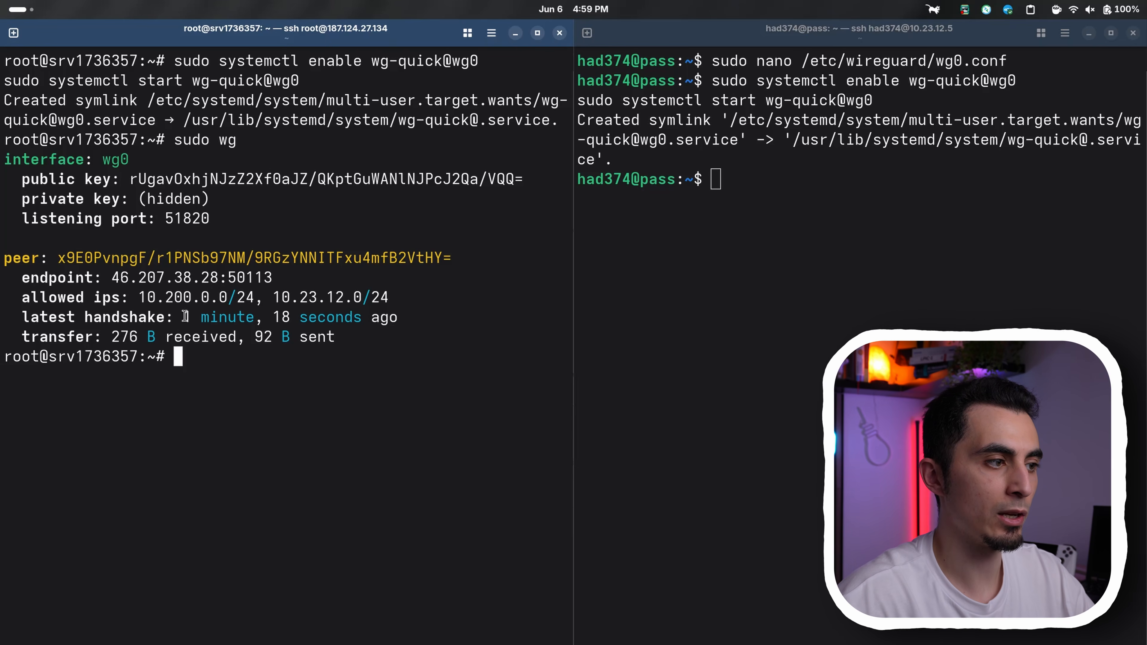
pyautogui.moveTo(185, 316); pyautogui.dragTo(238, 317)
pyautogui.moveTo(111, 337); pyautogui.dragTo(336, 333)
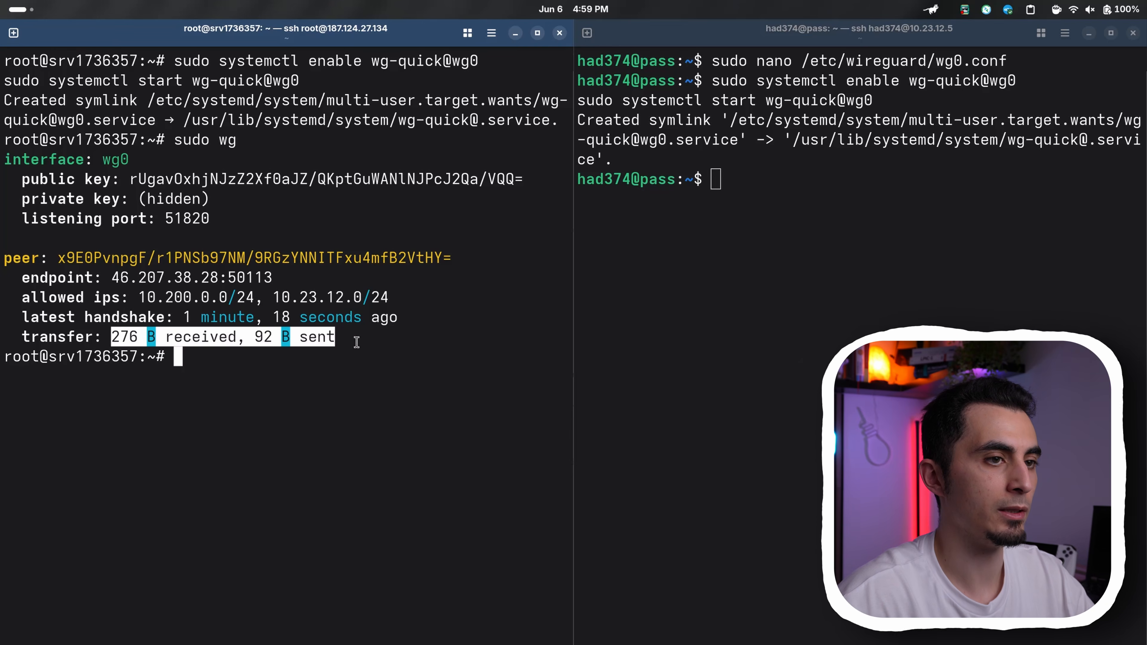
# Run sudo wg on the home server and examine the peer's transfer line
pyautogui.click(756, 321)
pyautogui.hotkey('ctrl', 'shift', 'v')
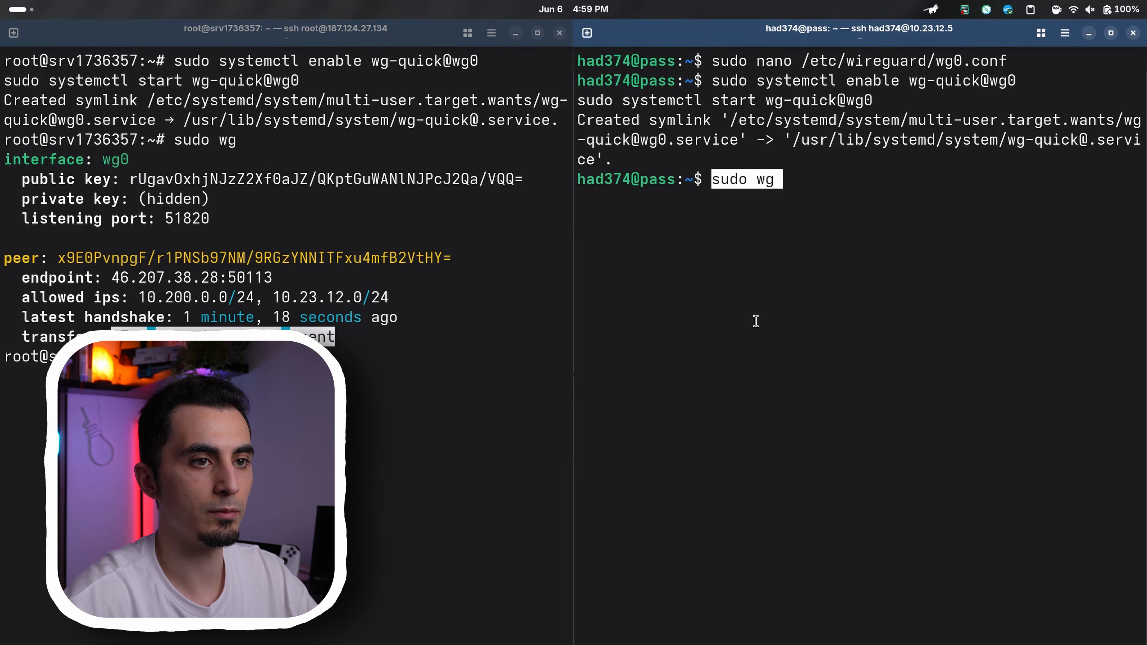
pyautogui.press('Return')
pyautogui.moveTo(742, 375); pyautogui.dragTo(809, 377)
pyautogui.click(803, 384)
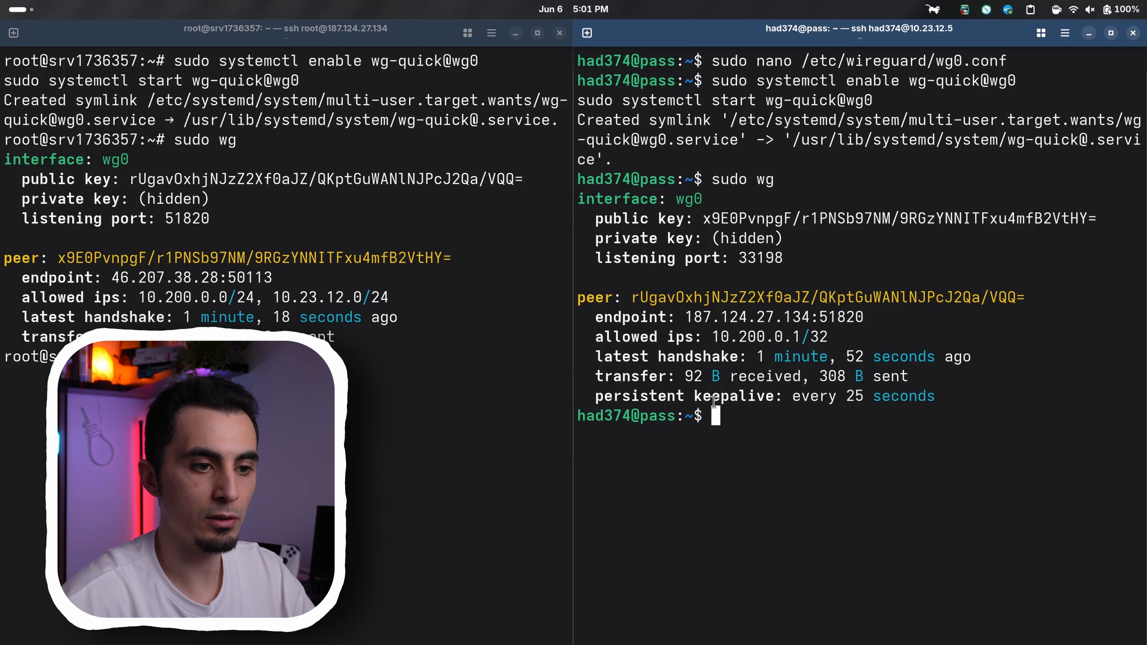
# On the home server, enable IPv4 forwarding by setting net.ipv4.ip_forward = 1 through sysctl, and check the permission lines in the output
pyautogui.hotkey('ctrl', 'shift', 'v')
pyautogui.press('Return')
pyautogui.moveTo(802, 593); pyautogui.dragTo(604, 596)
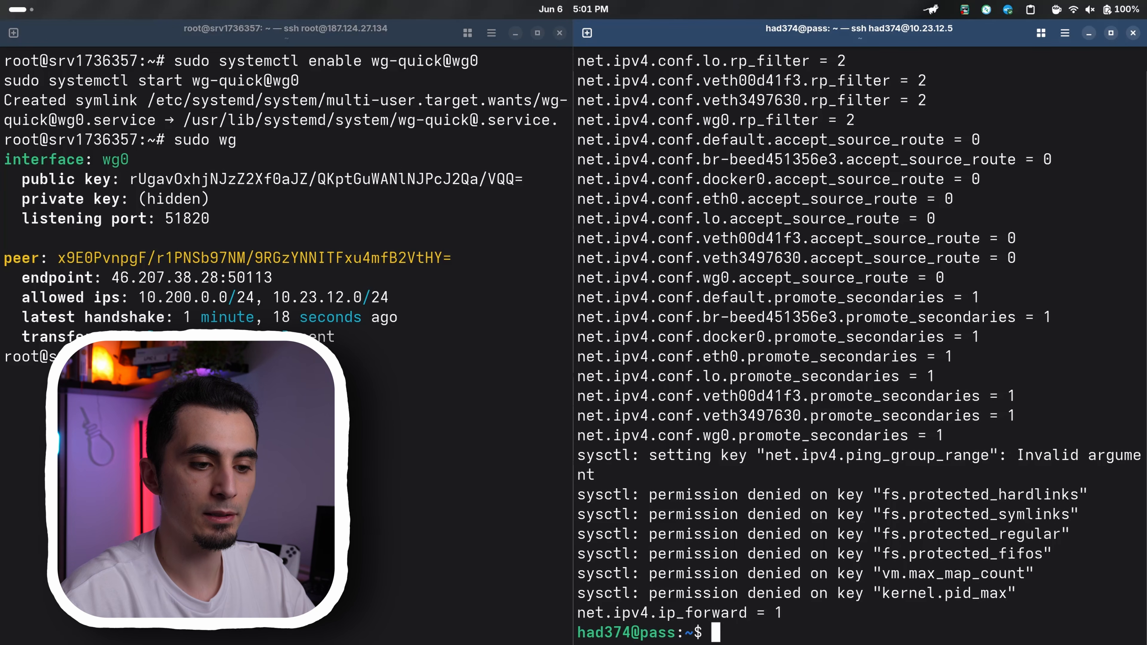
# On the home server, run ip route | grep default and copy the network interface name of the default route
pyautogui.hotkey('ctrl', 'shift', 'v')
pyautogui.press('Return')
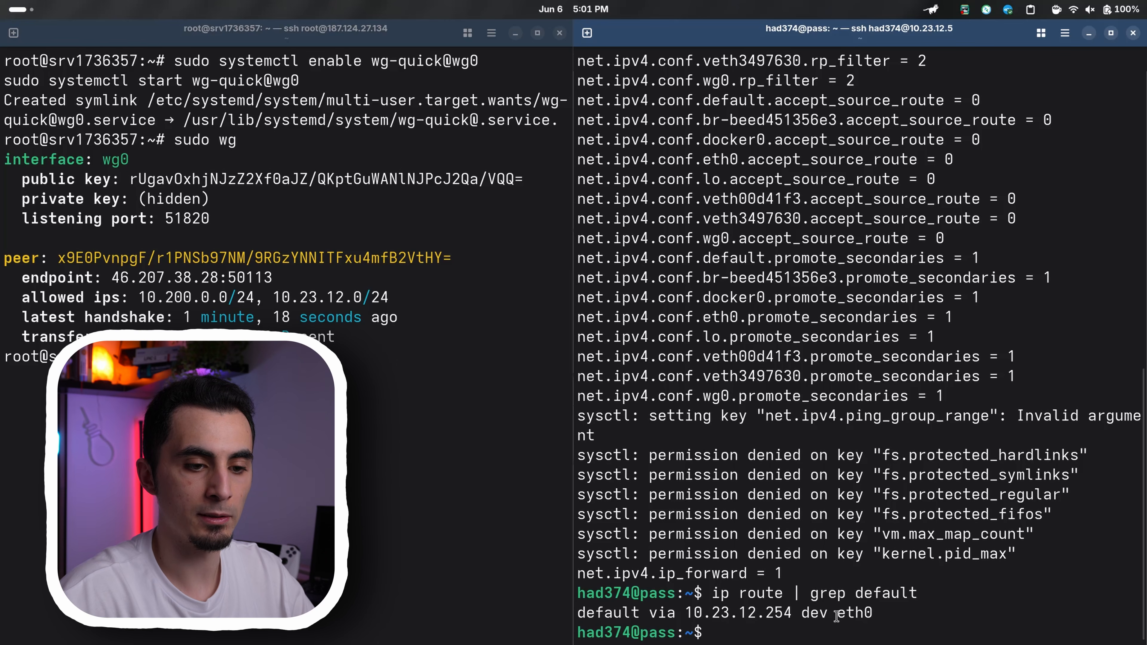
pyautogui.moveTo(837, 616); pyautogui.dragTo(874, 617)
pyautogui.hotkey('ctrl', 'c')
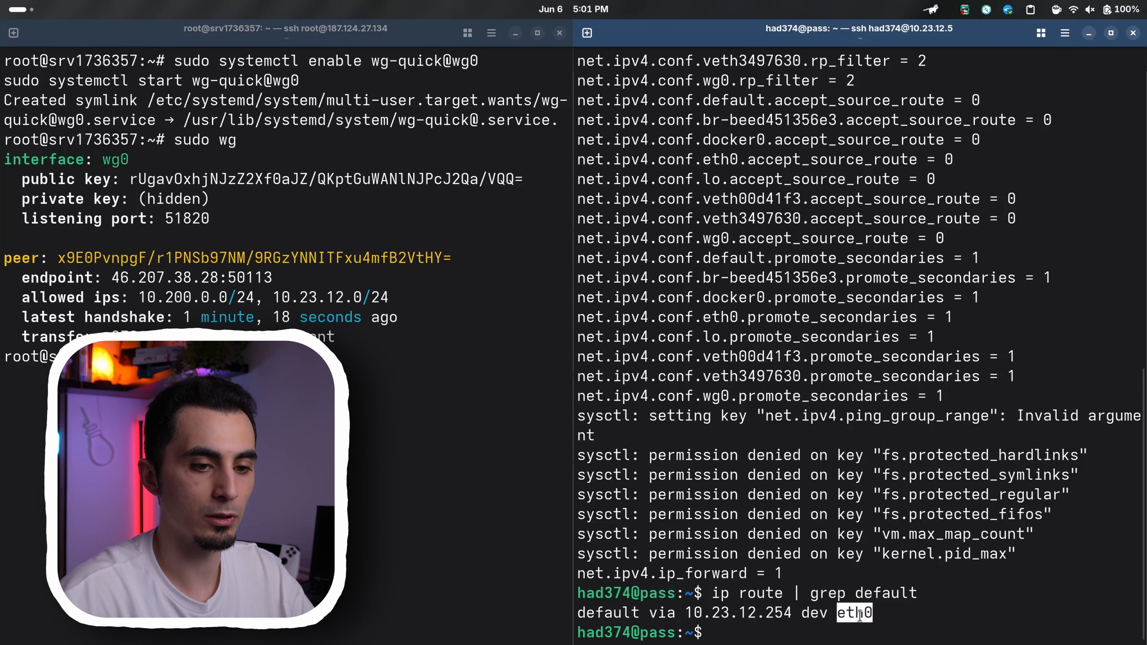
pyautogui.rightClick(862, 617)
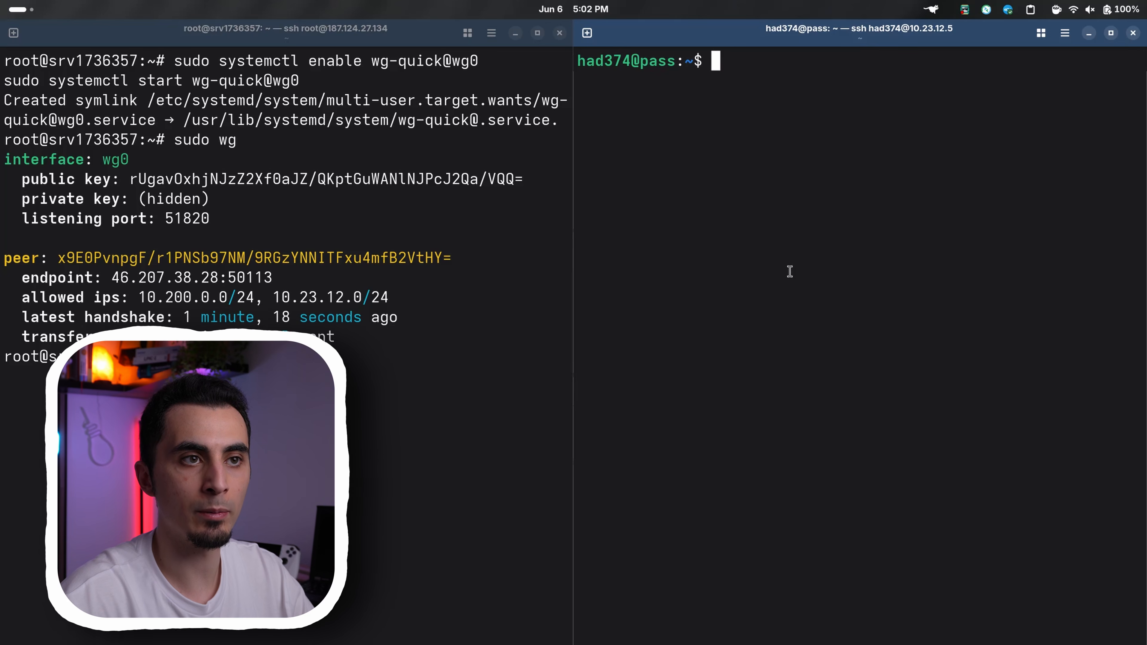
# Add an iptables NAT POSTROUTING rule on the home server that masquerades traffic from 10.200.0.0/24 going out through eth0
pyautogui.hotkey('ctrl', 'shift', 'v')
pyautogui.press('Left')
pyautogui.press('Left')
pyautogui.press('Left')
pyautogui.press('Left')
pyautogui.press('Left')
pyautogui.press('Left')
pyautogui.press('Left')
pyautogui.press('Left')
pyautogui.press('Left')
pyautogui.press('Left')
pyautogui.press('Left')
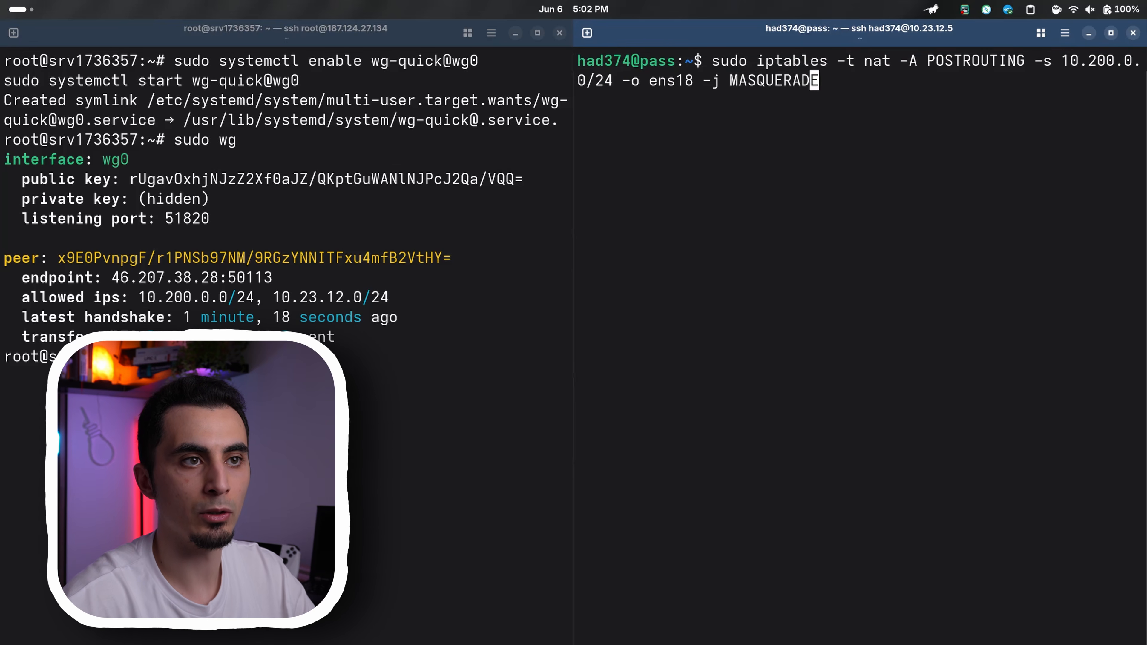
pyautogui.press('Left')
pyautogui.press('Left')
pyautogui.press('Left')
pyautogui.press('BackSpace')
pyautogui.press('BackSpace')
pyautogui.press('BackSpace')
pyautogui.press('BackSpace')
pyautogui.press('BackSpace')
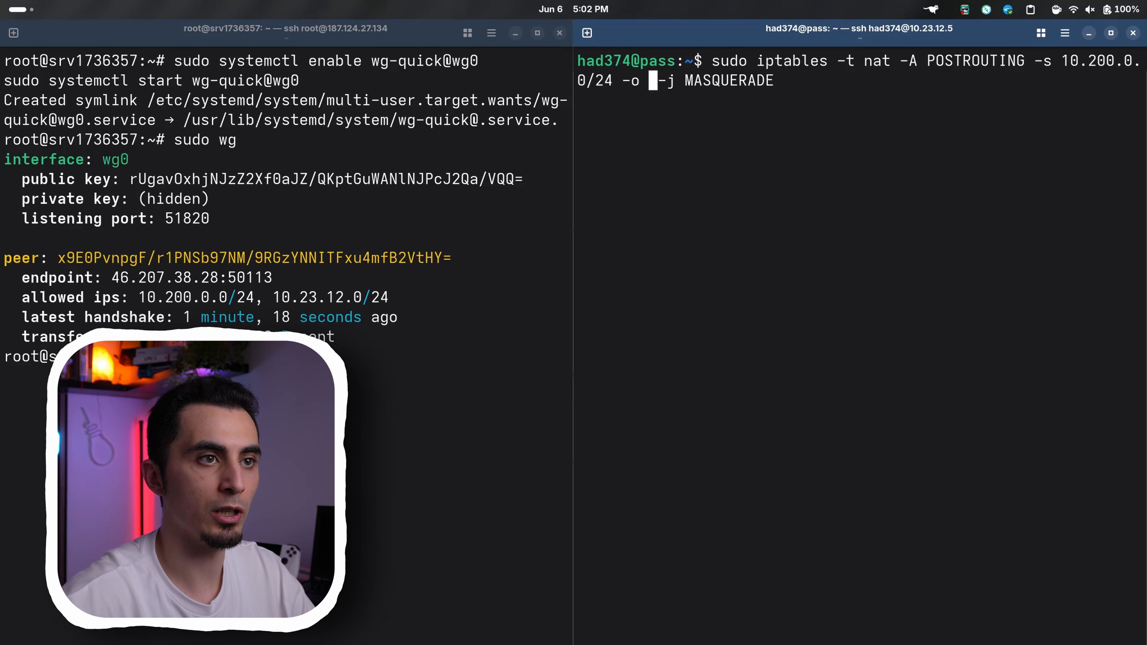
pyautogui.hotkey('ctrl', 'shift', 'v')
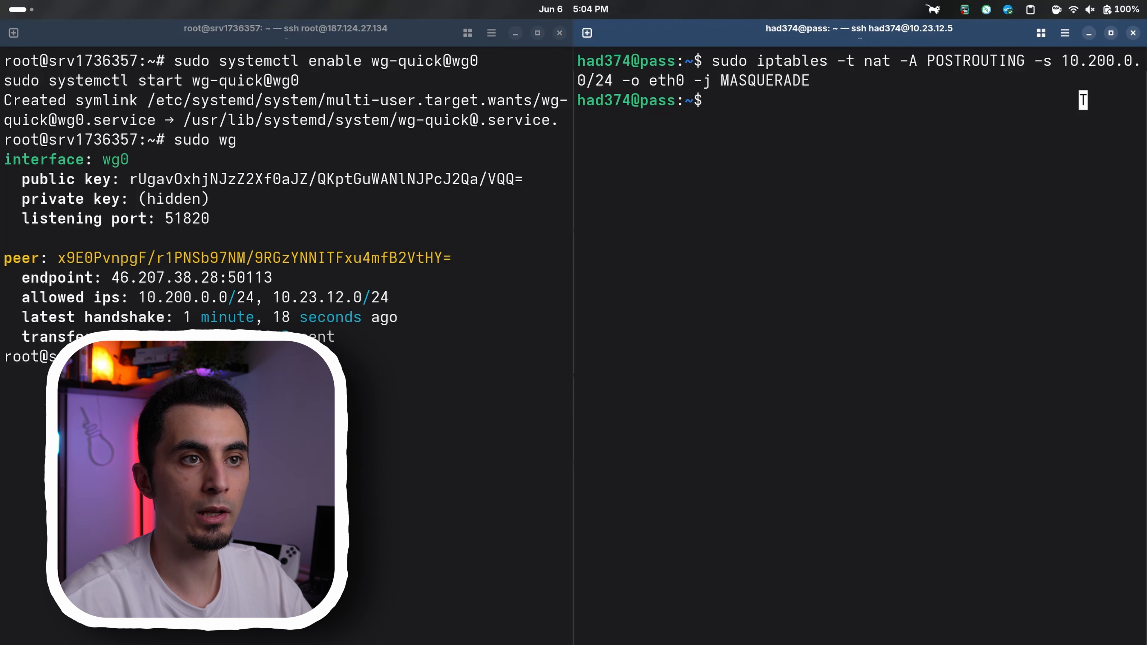
# Add iptables FORWARD rules accepting all traffic coming in on wg0 and RELATED,ESTABLISHED traffic going out on wg0
pyautogui.write('sudo iptables -A FORWARD -i wg0 -j ACCEPTT sudo iptables -A FORWARD -o wg0 -m state --state RELATED,ESTABLISHED -j ACCEPT')
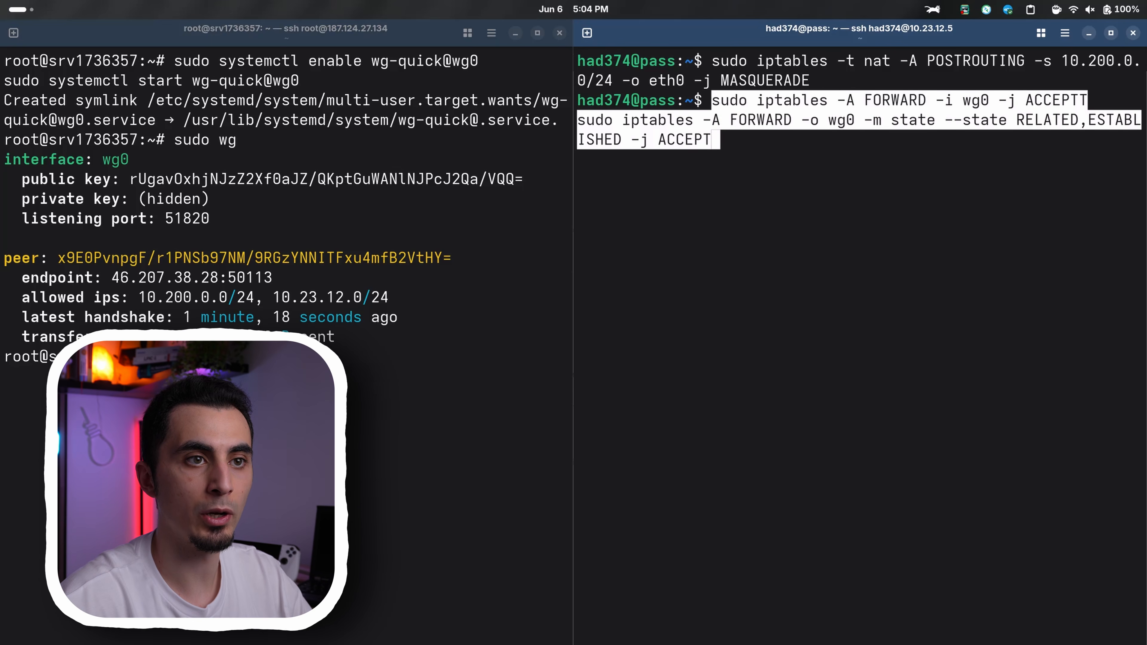
pyautogui.press('Return')
# From the VPS, ping 10.23.12.2 and another 10.23.12.x host to test that the home network is reachable through the tunnel
pyautogui.hotkey('alt', 'Tab')
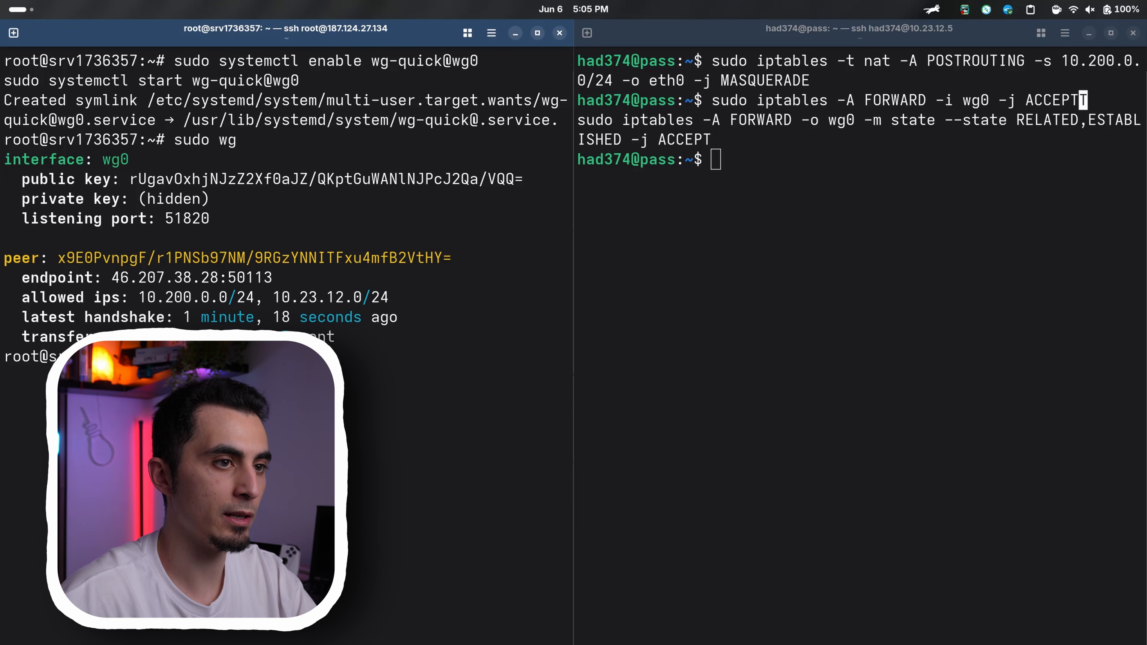
pyautogui.press('Return')
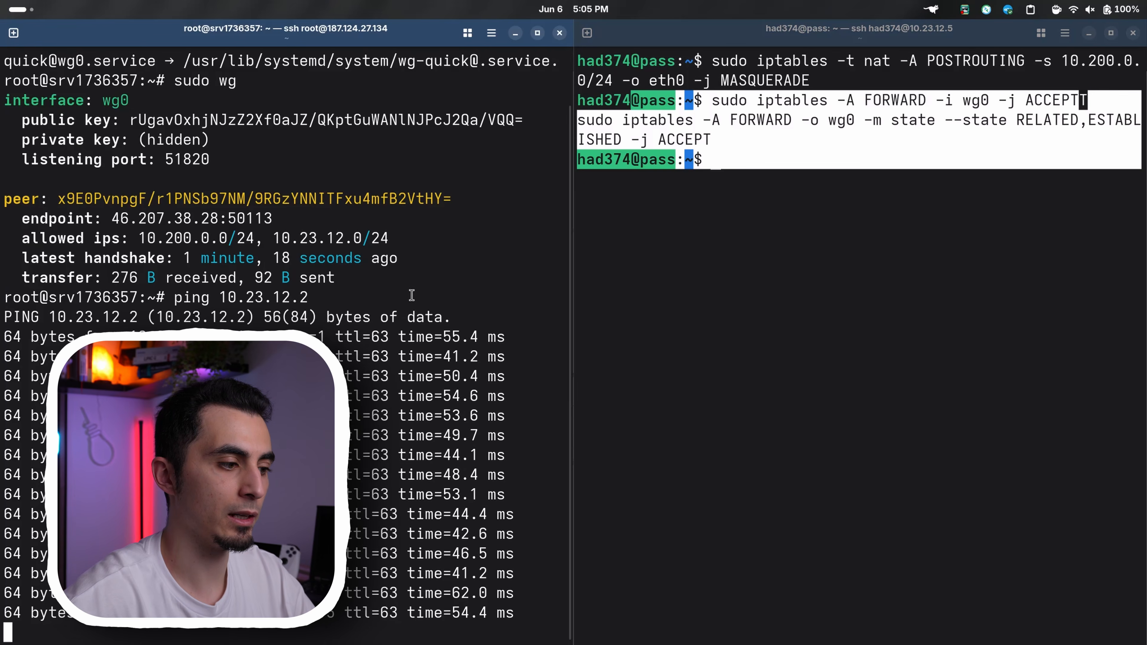
pyautogui.hotkey('ctrl', 'c')
pyautogui.press('Up')
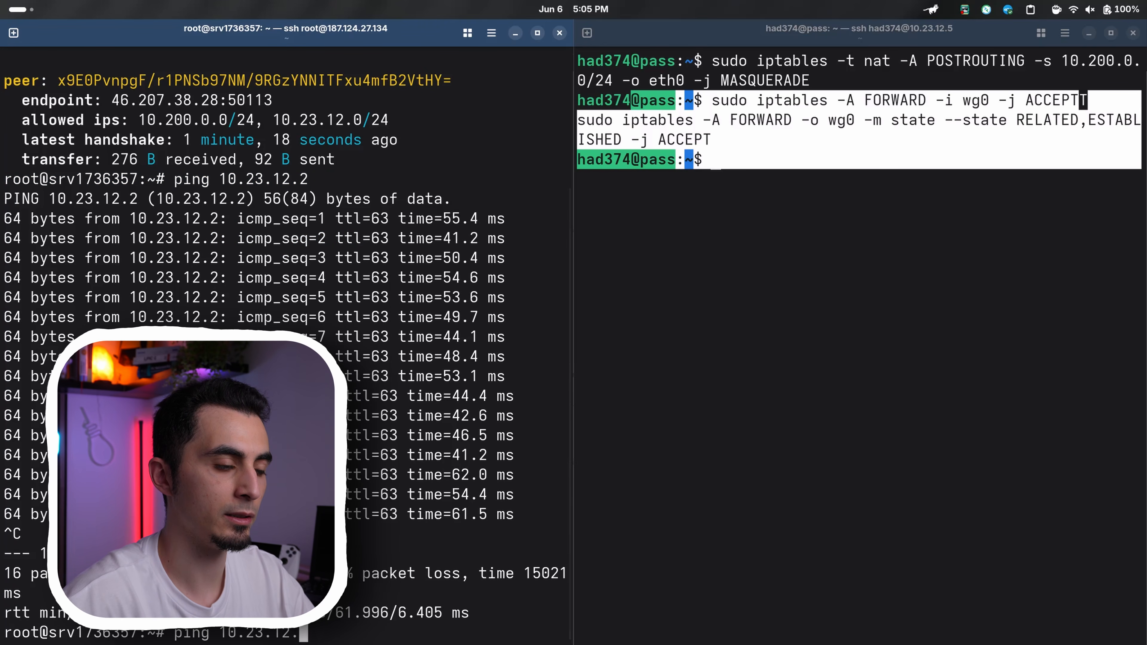
pyautogui.press('Return')
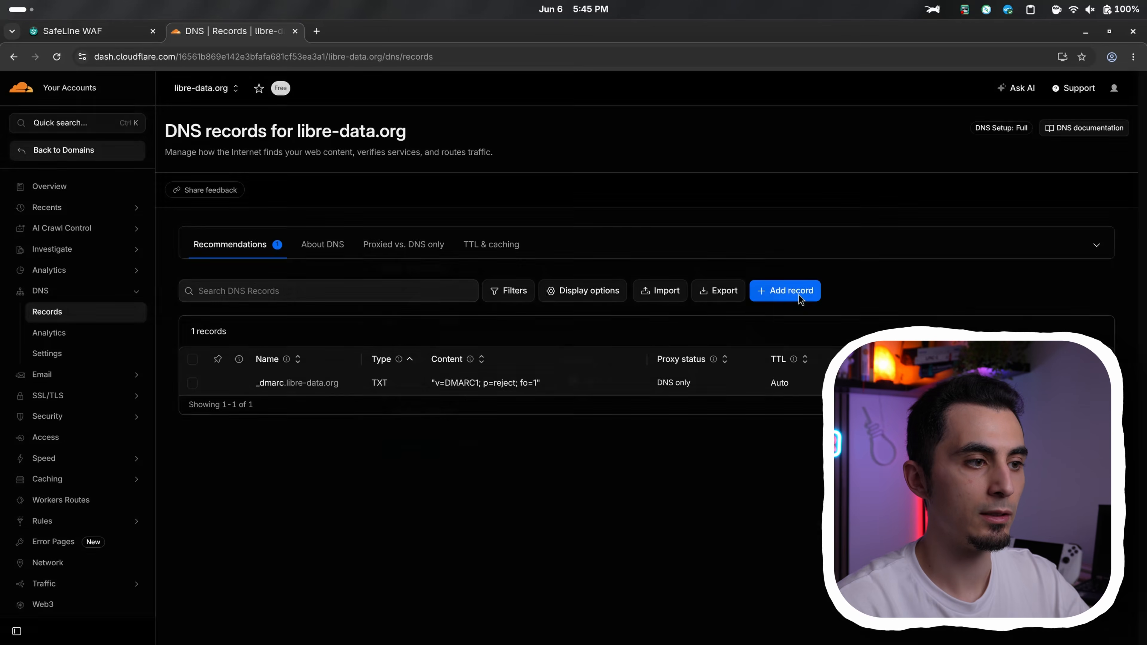
# In Cloudflare, add an A record named immich for libre-data.org pointing to 187.124.27.134, with proxying off (DNS only)
pyautogui.click(785, 291)
pyautogui.click(481, 337)
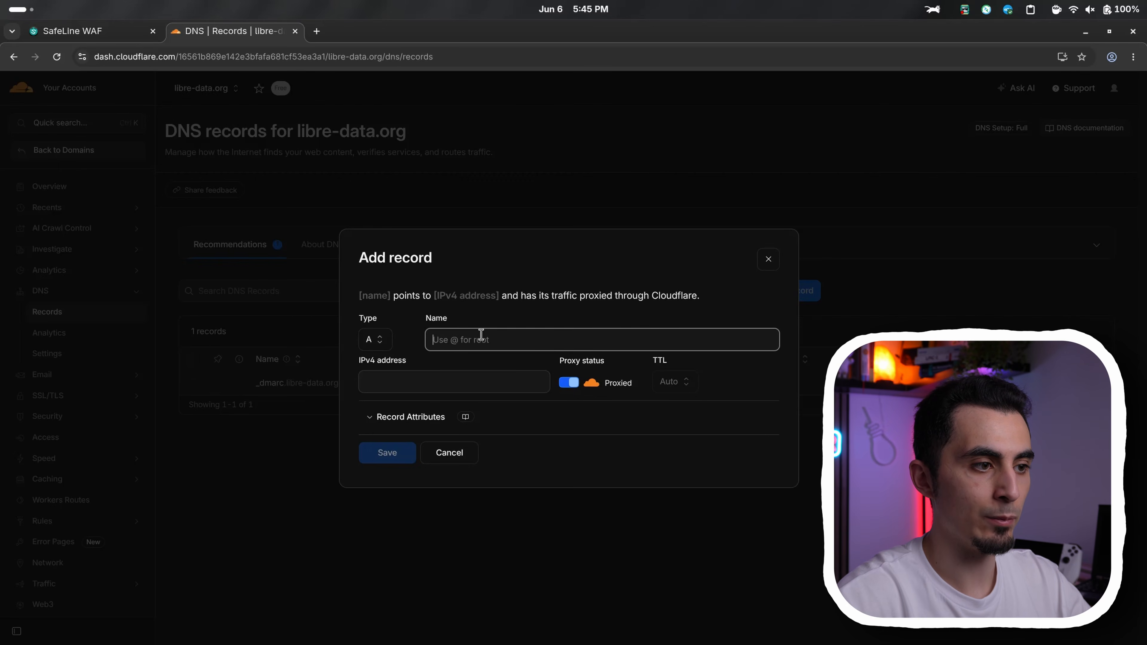
pyautogui.write('immich')
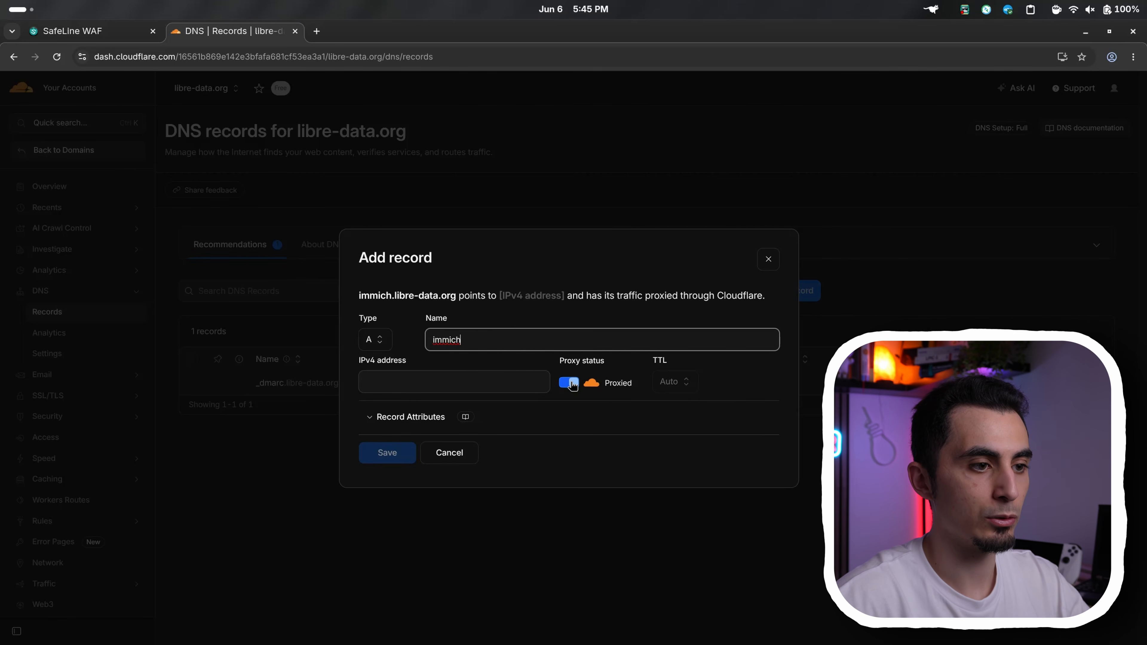
pyautogui.click(570, 383)
pyautogui.click(514, 381)
pyautogui.hotkey('ctrl', 'v')
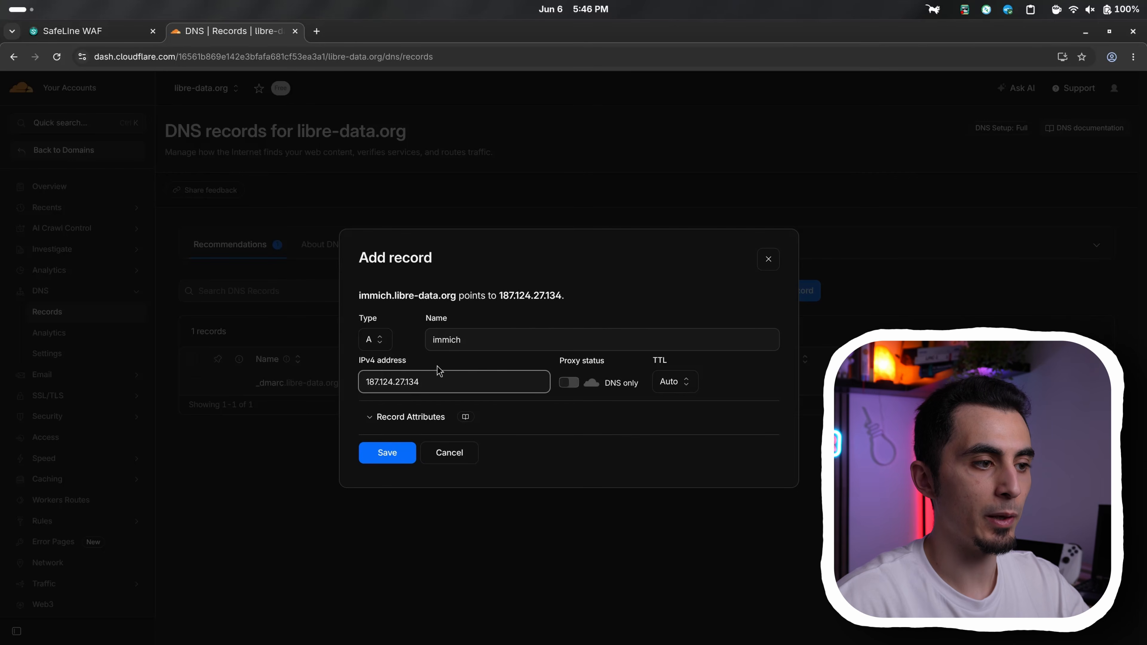
pyautogui.click(388, 454)
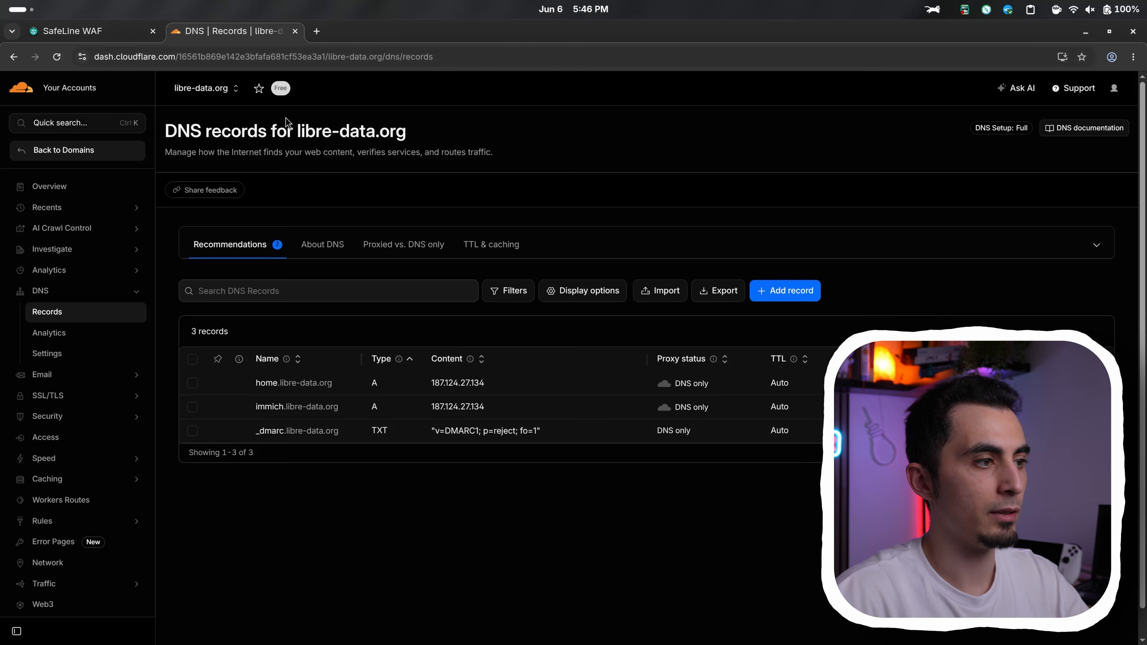
# In the SafeLine WAF settings, request a free SSL certificate for immich.libre-data.org and fill in the contact's e-mail
pyautogui.click(77, 32)
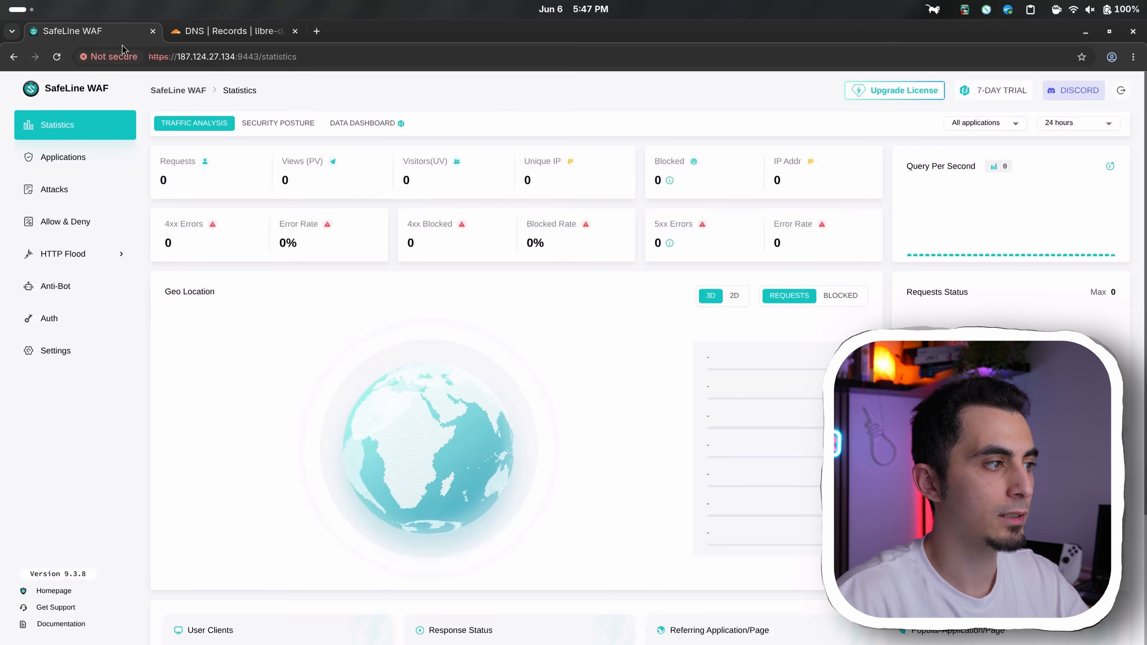
pyautogui.click(103, 361)
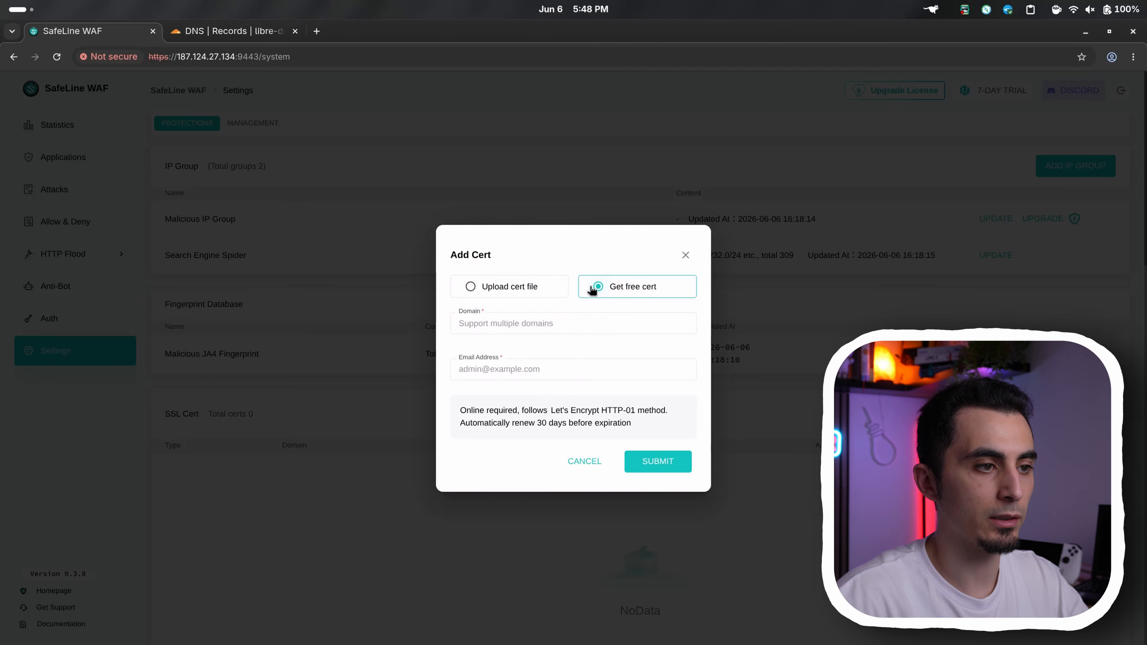
pyautogui.click(586, 322)
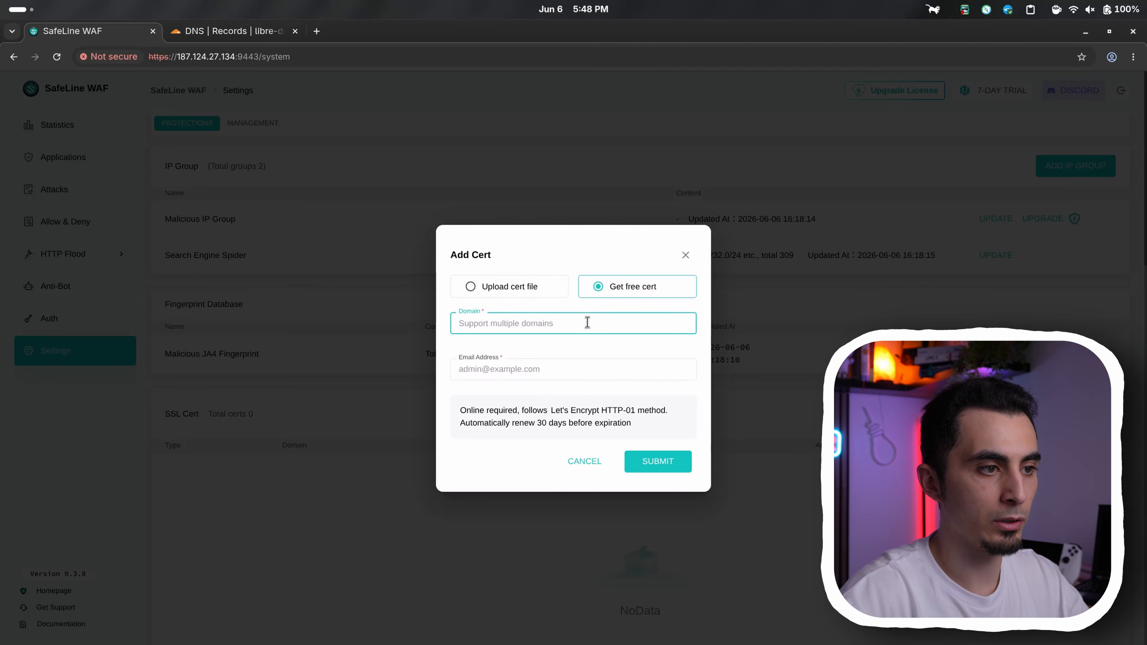
pyautogui.write('imm')
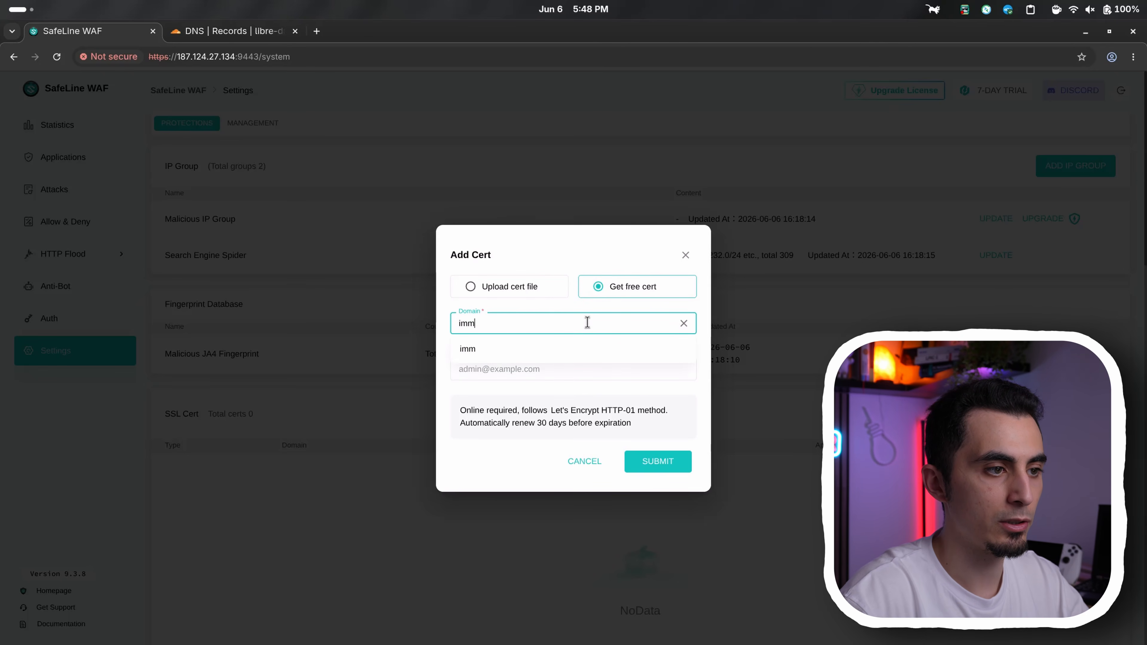
pyautogui.write('ich.libre-da')
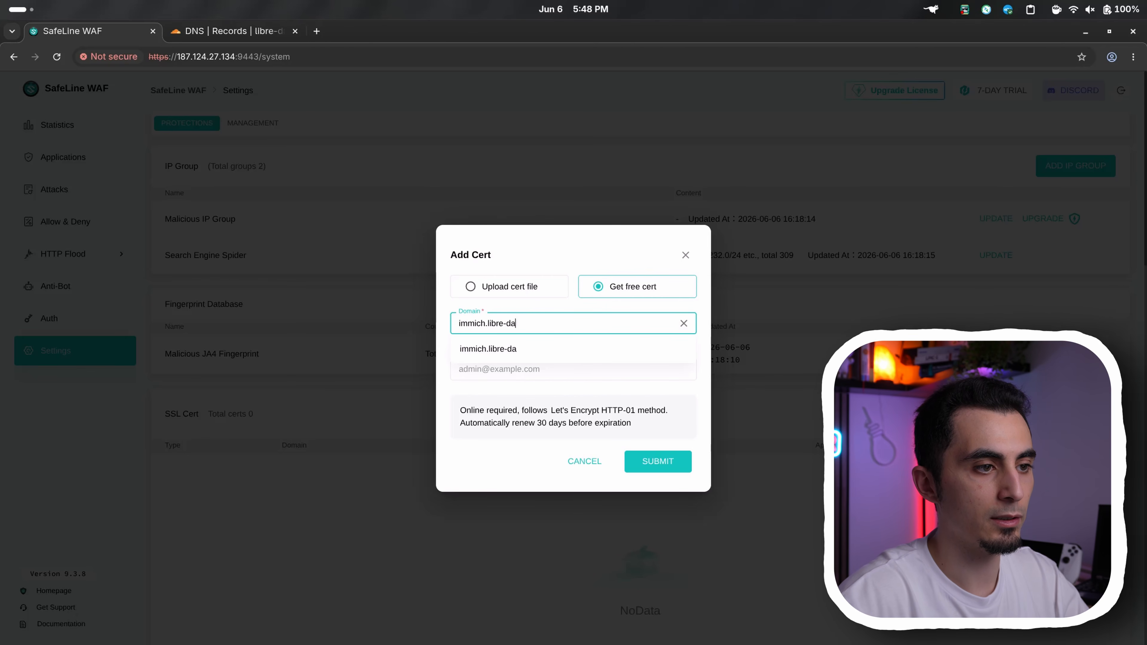
pyautogui.write('ta.org')
pyautogui.click(591, 367)
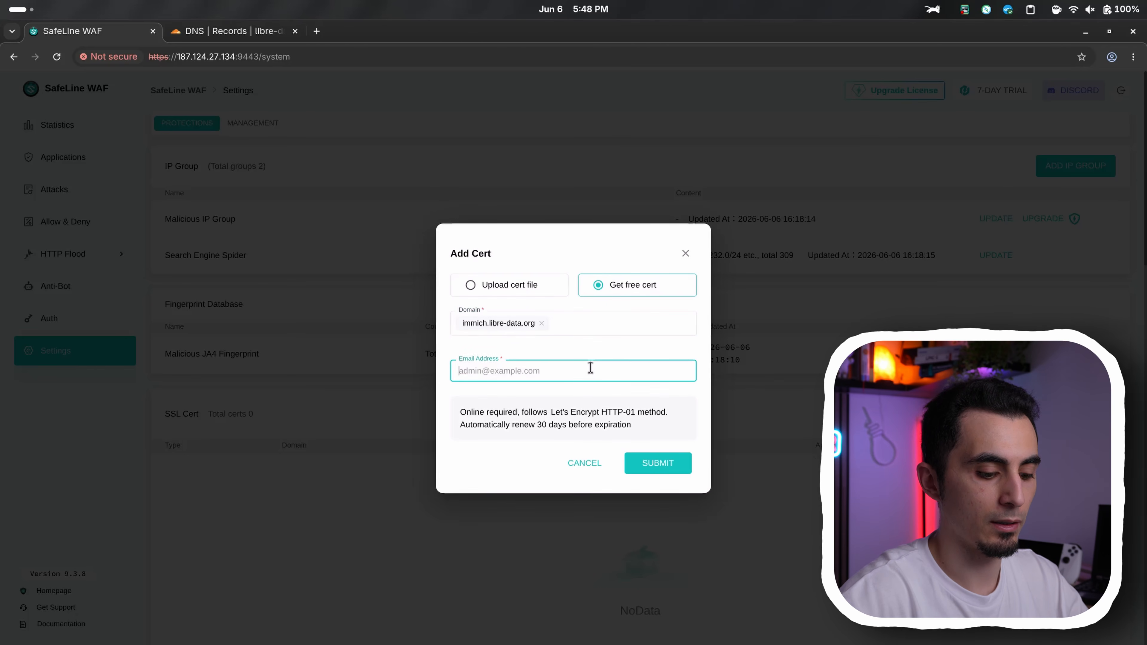
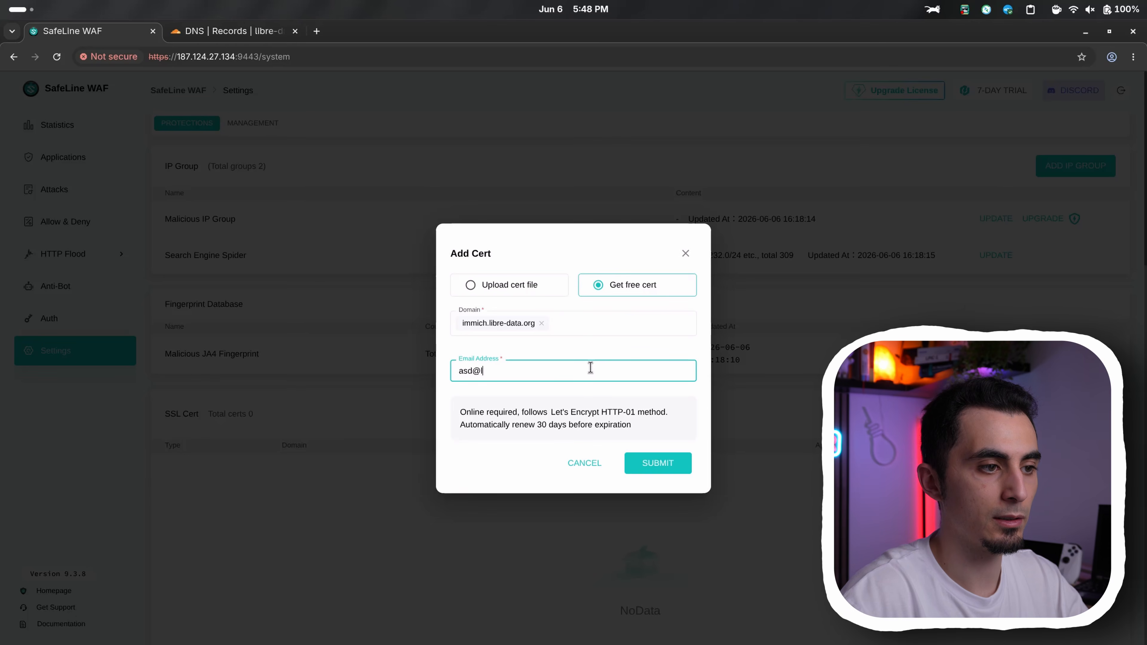
pyautogui.click(639, 461)
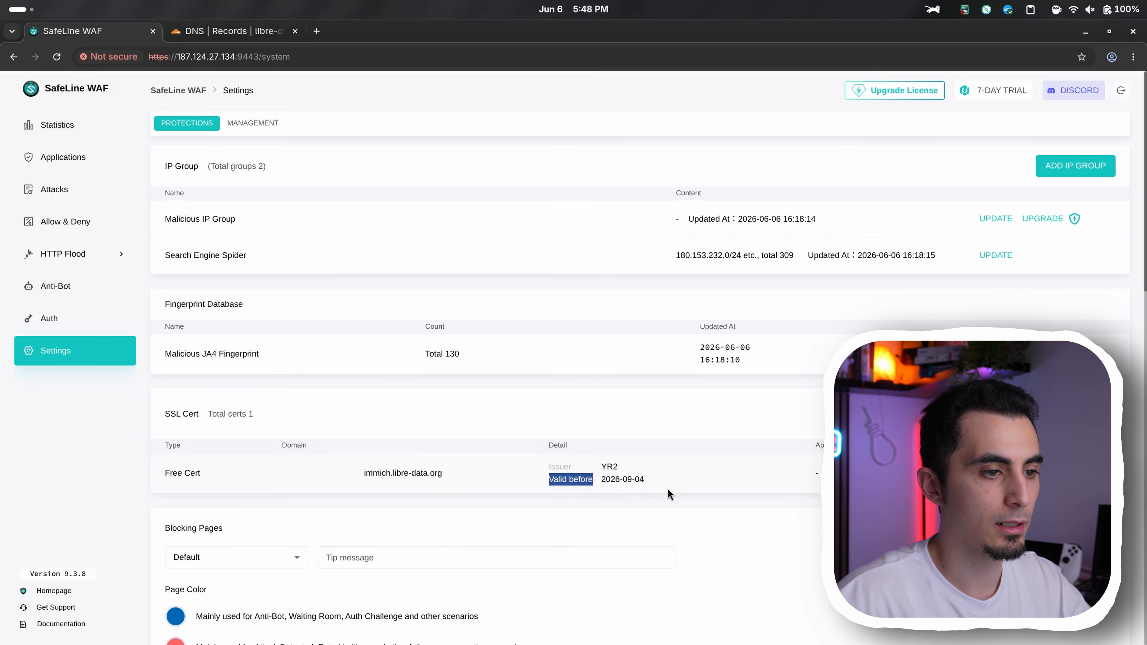
# Check the valid-before date of the certificate listed under SSL Cert
pyautogui.click(606, 489)
pyautogui.tripleClick(607, 489)
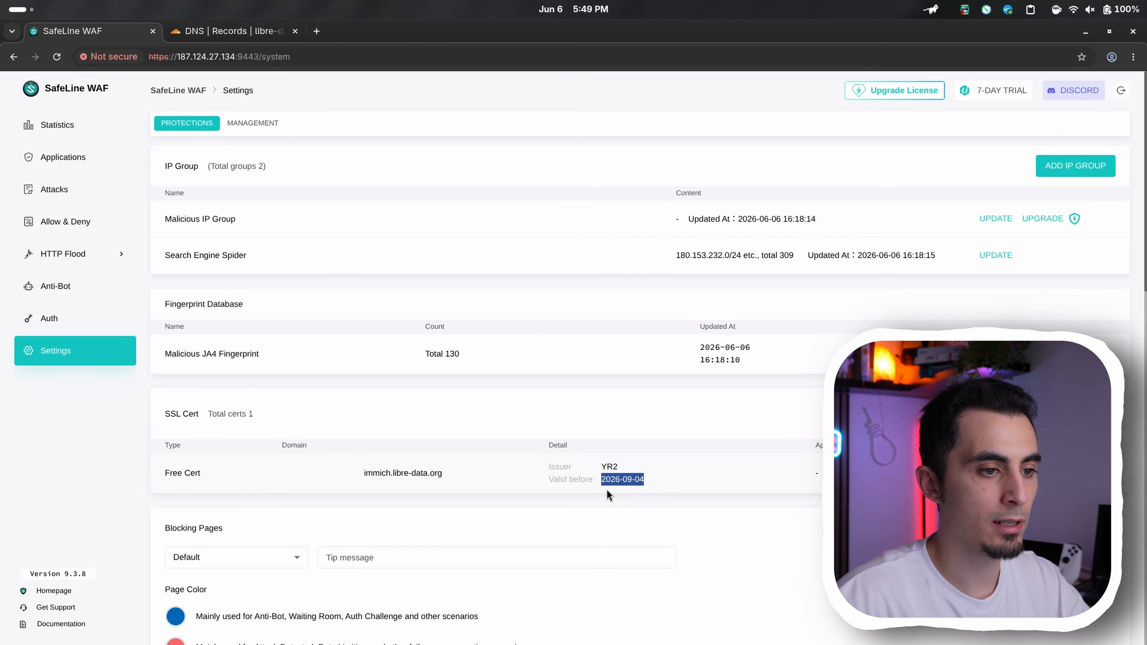
pyautogui.click(577, 480)
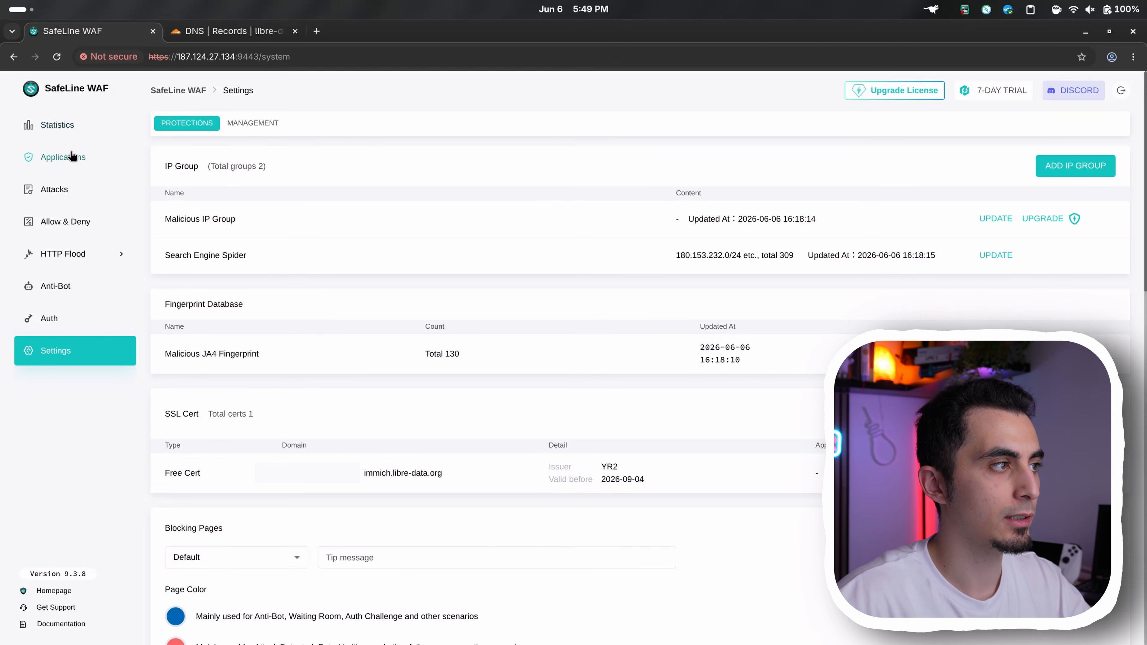
# Start adding a new protected application and set its domain to immich.libre-data.org
pyautogui.click(90, 160)
pyautogui.click(1048, 144)
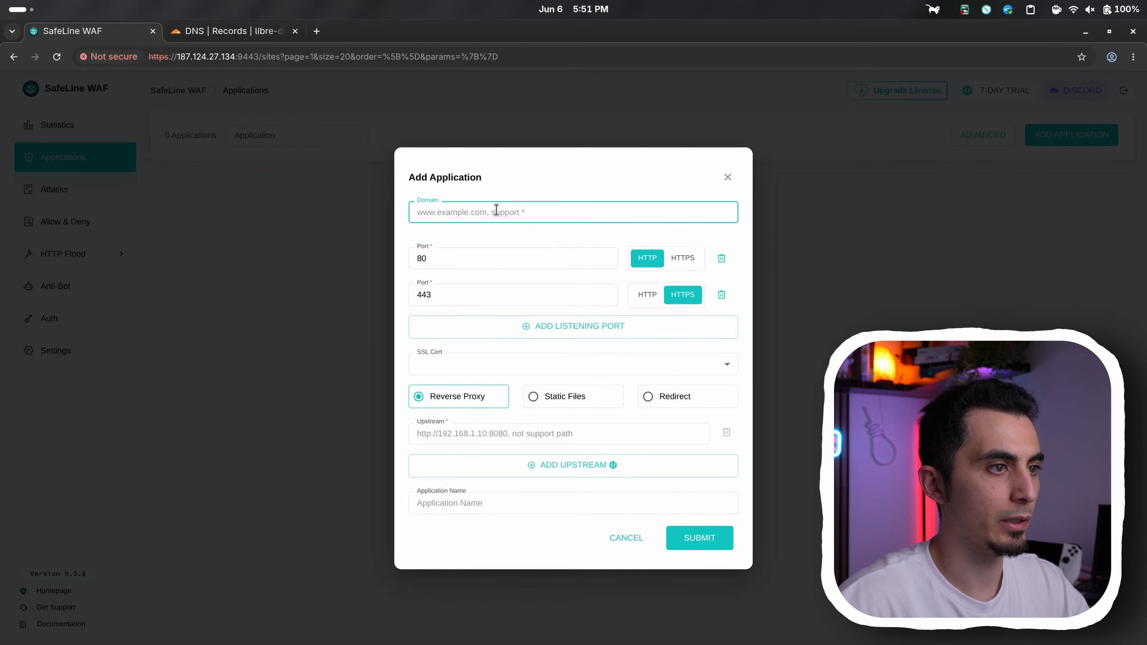
pyautogui.write('immich.libre-data.org')
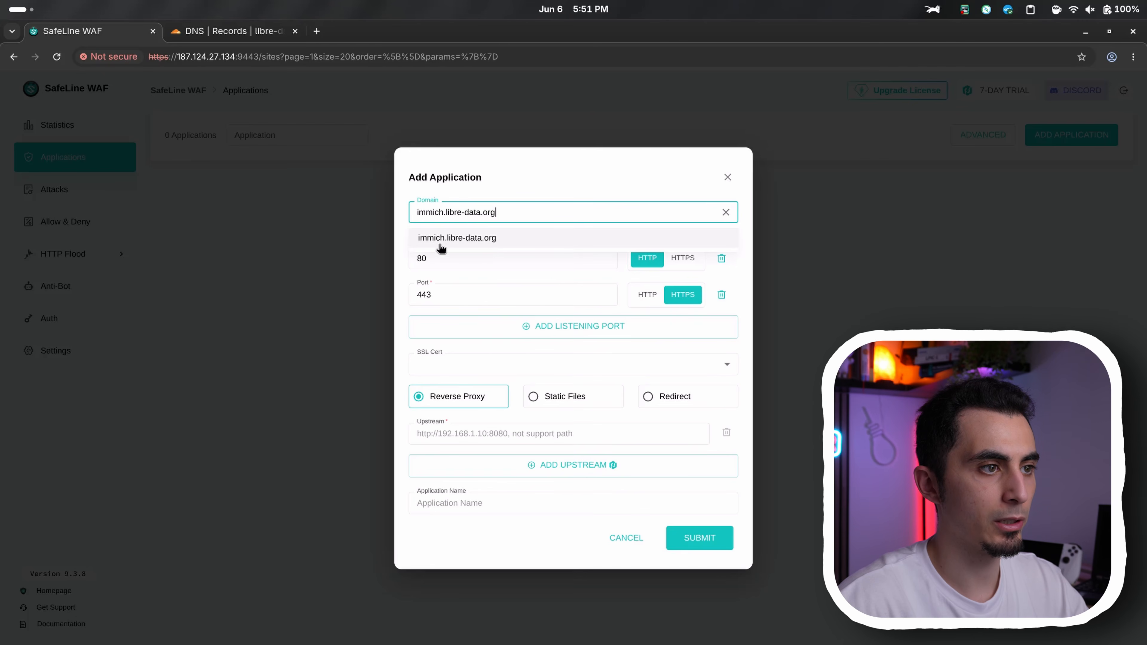
pyautogui.click(494, 237)
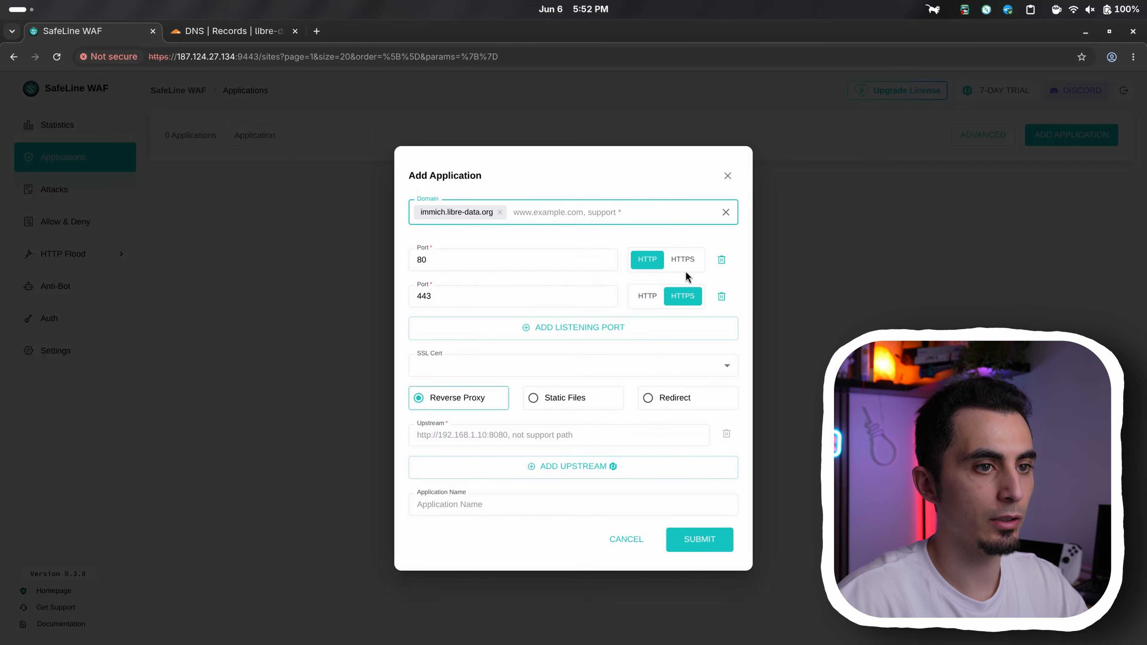
# Remove the application's port 80 listener and select the SSL certificate covering home.libre-data.org and immich.libre-data.org
pyautogui.click(722, 260)
pyautogui.click(530, 352)
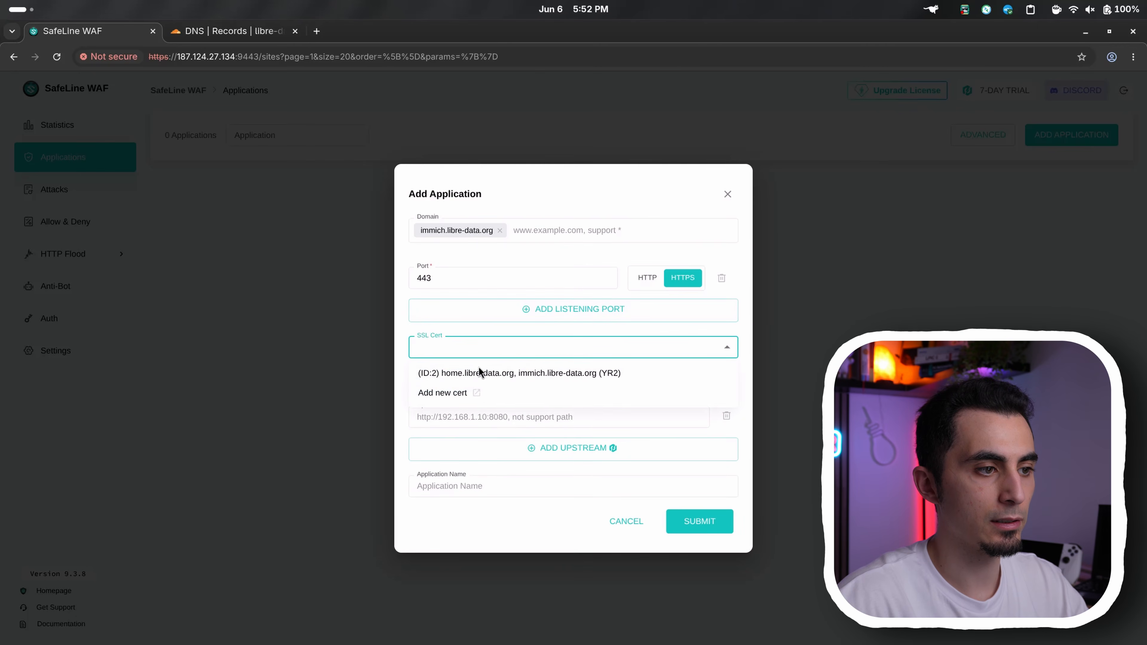
pyautogui.click(433, 372)
pyautogui.click(518, 417)
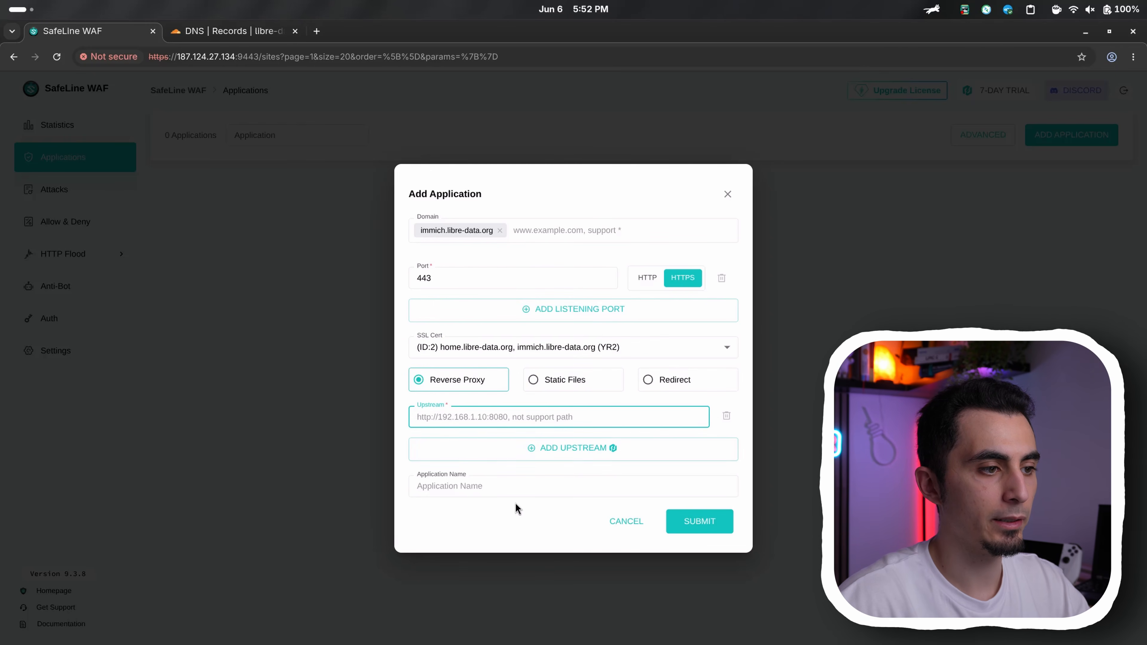
pyautogui.write('http://10.23.12.8:2283')
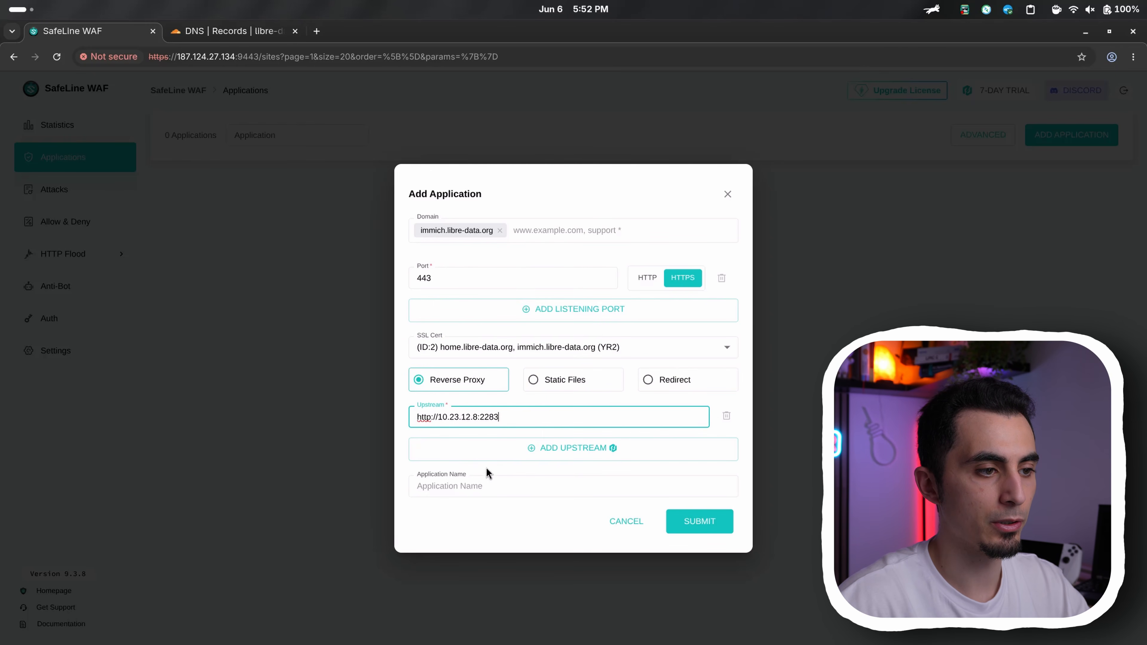
pyautogui.moveTo(505, 417); pyautogui.dragTo(375, 417)
pyautogui.hotkey('ctrl', 'c')
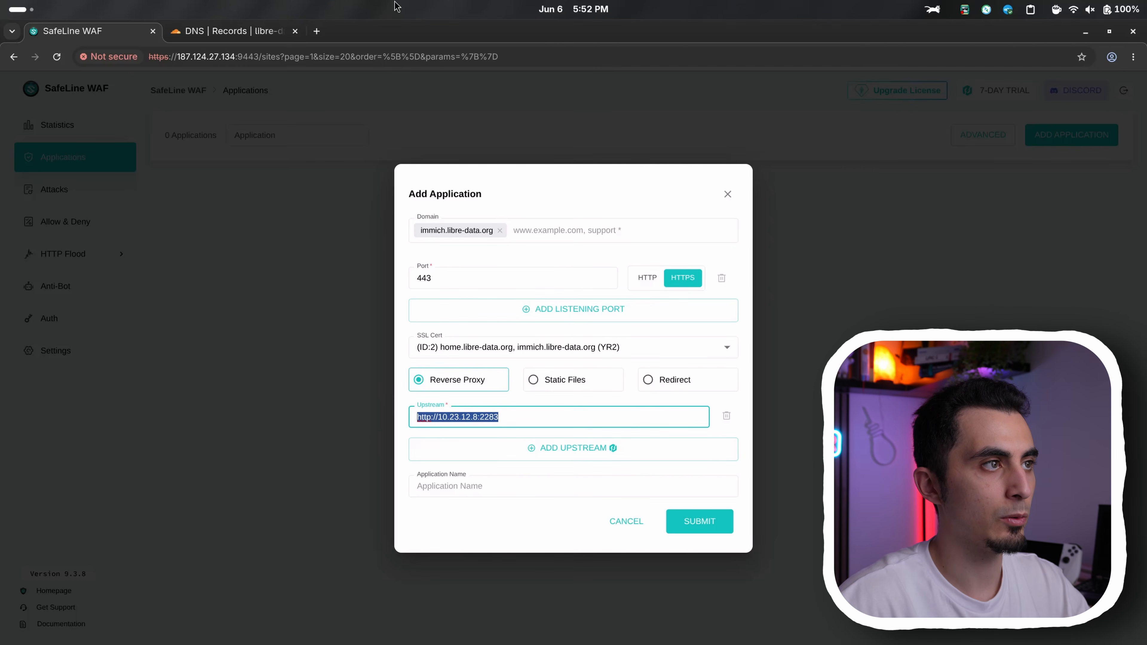
pyautogui.click(320, 31)
pyautogui.hotkey('ctrl', 'v')
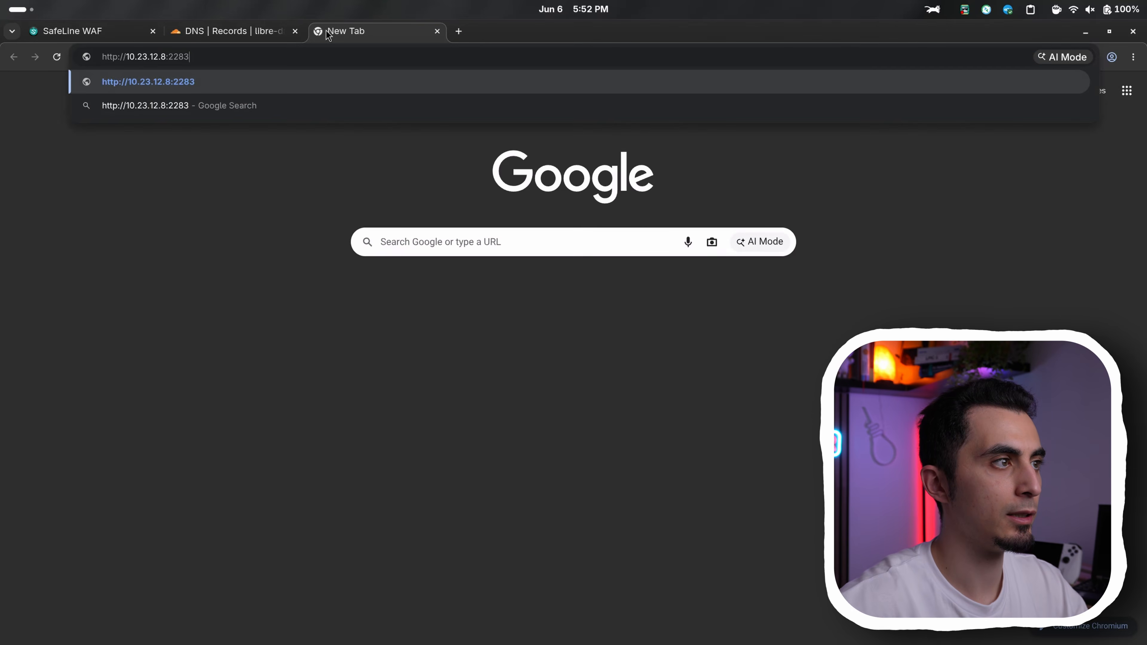
pyautogui.press('Return')
pyautogui.hotkey('ctrl', '1')
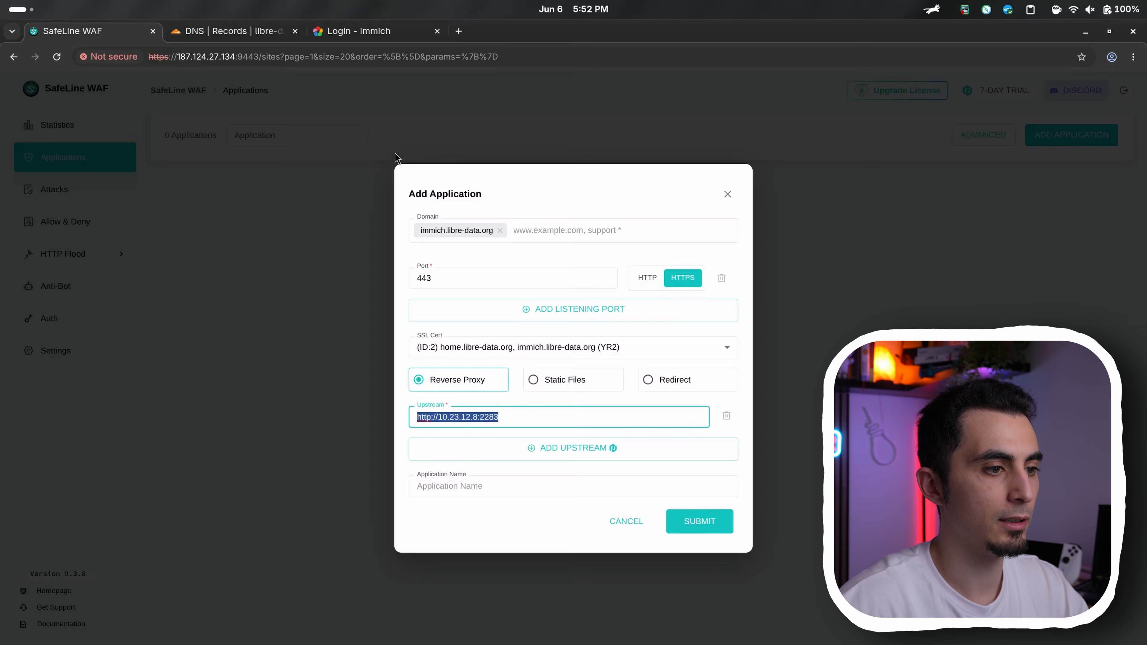
# Name the new application Immich and submit it
pyautogui.click(604, 491)
pyautogui.write('I')
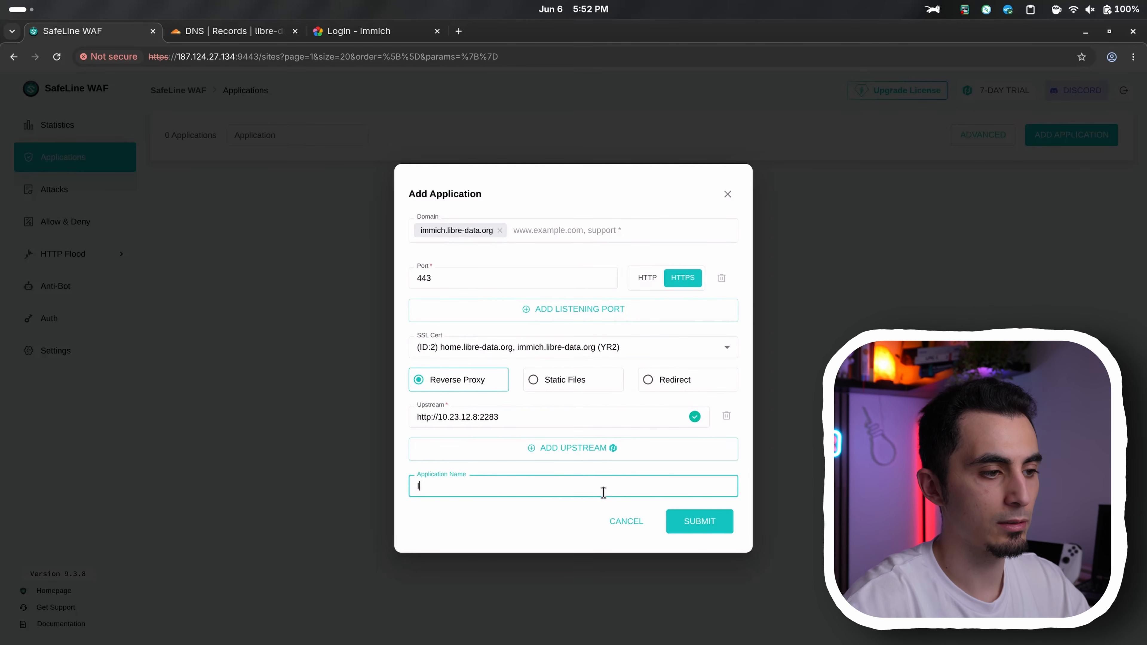
pyautogui.write('mmich')
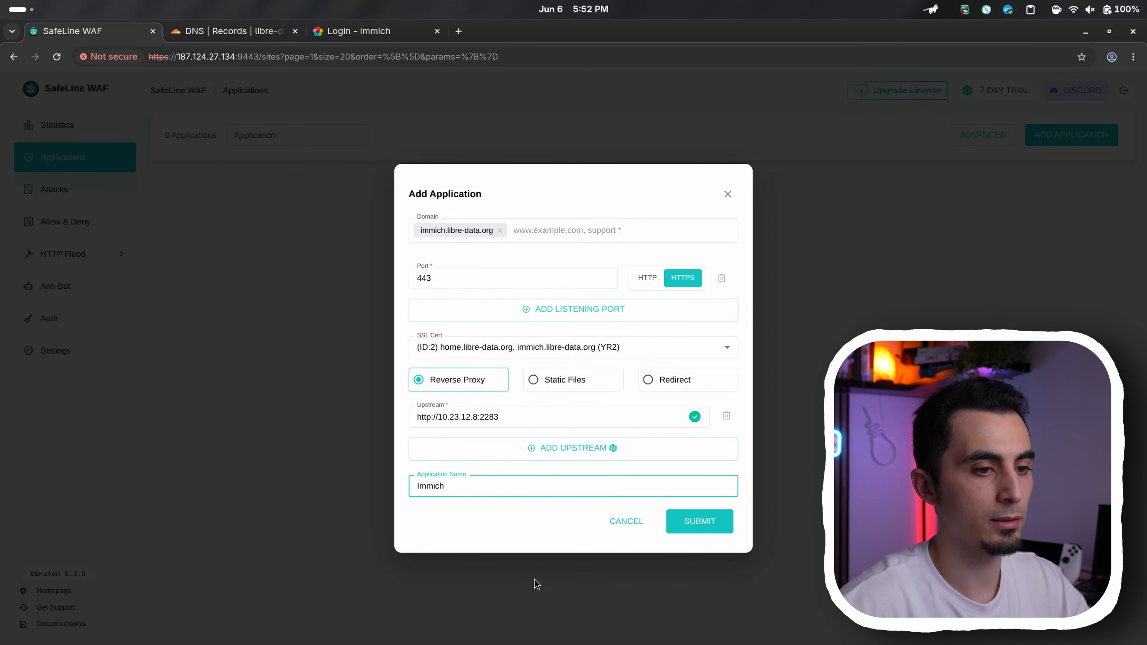
pyautogui.click(696, 532)
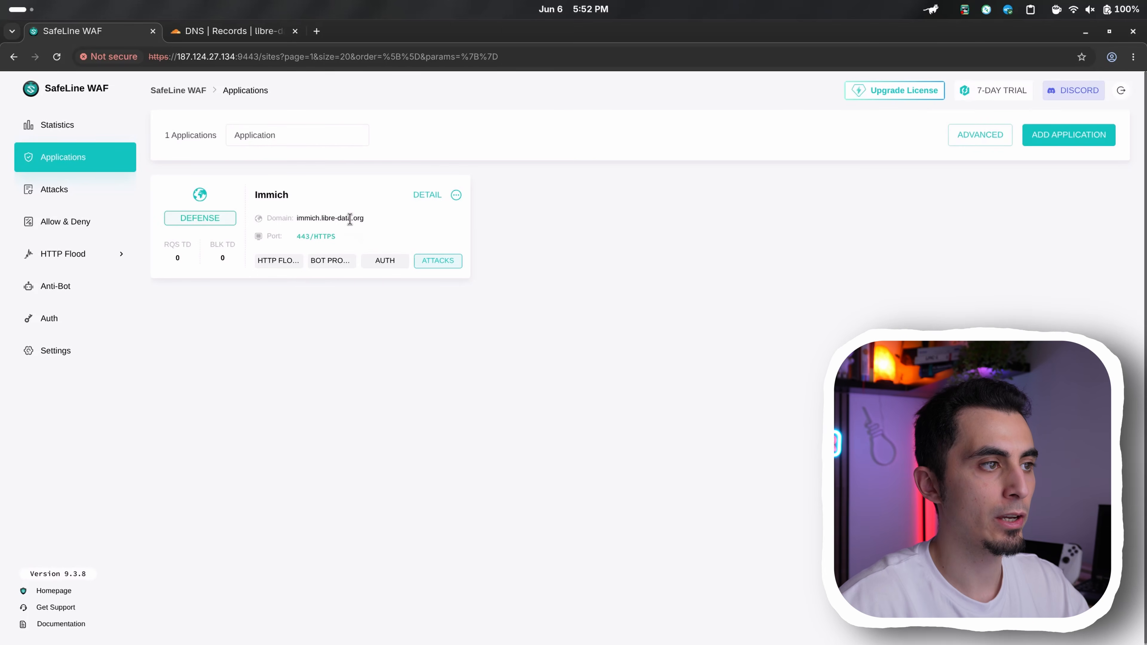
# Open the application's domain immich.libre-data.org in a new browser tab to test access through the proxy
pyautogui.tripleClick(349, 219)
pyautogui.hotkey('ctrl', 'c')
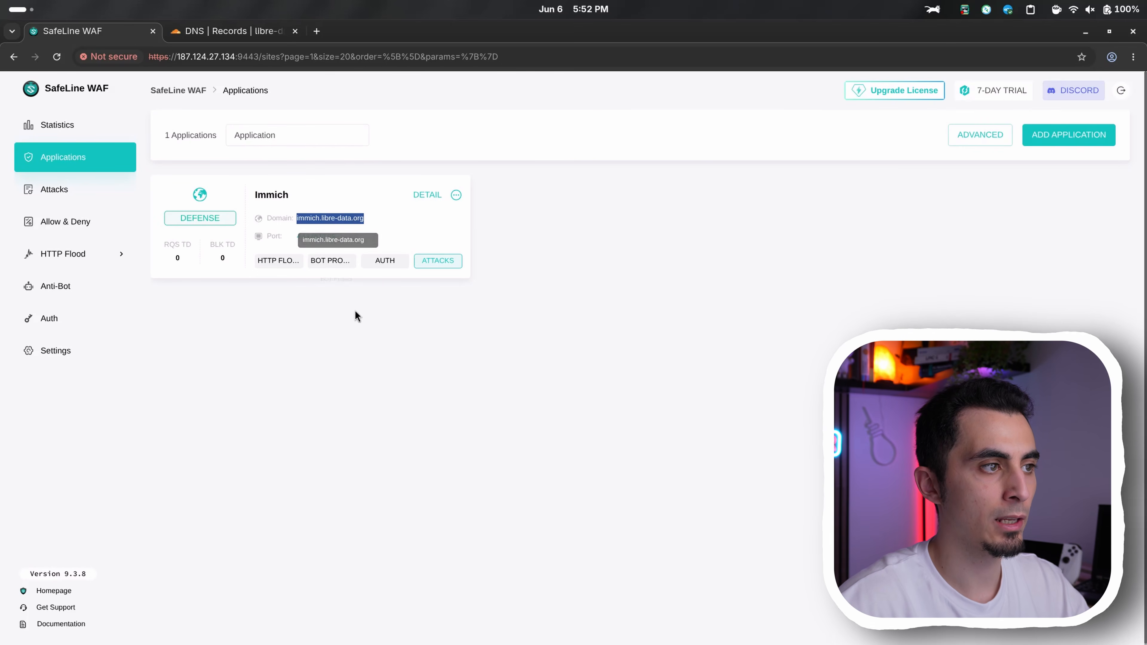
pyautogui.click(321, 31)
pyautogui.hotkey('ctrl', 'v')
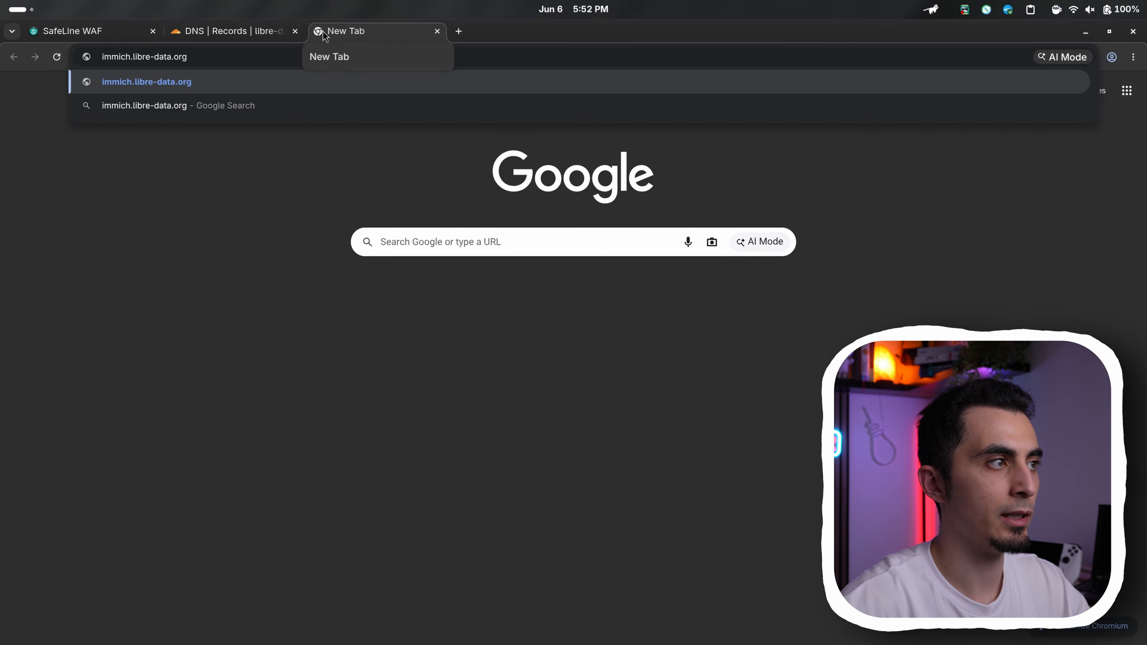
pyautogui.press('Return')
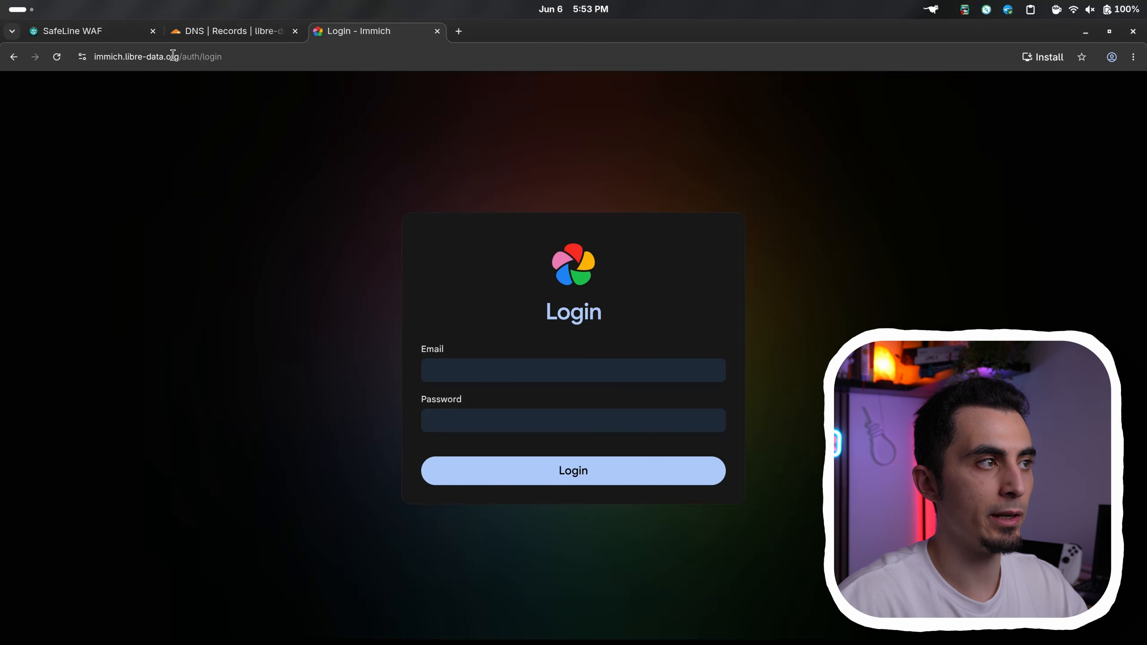
# Check the address of the Immich login page and the browser's connection security information for immich.libre-data.org
pyautogui.click(180, 58)
pyautogui.moveTo(180, 59); pyautogui.dragTo(93, 57)
pyautogui.click(112, 94)
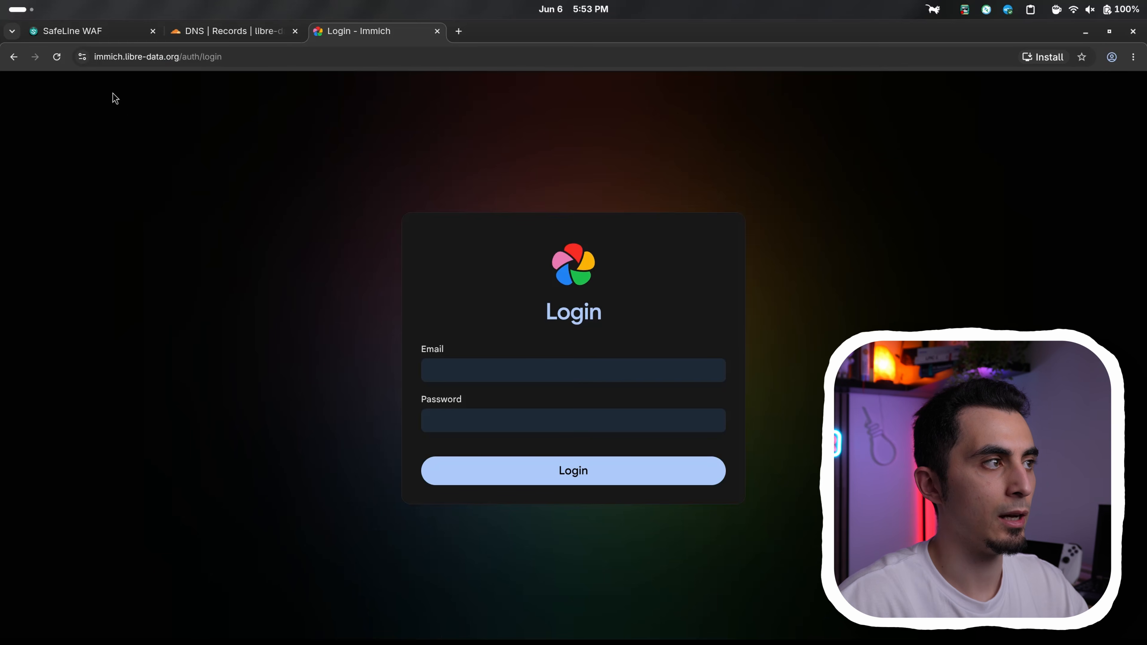
pyautogui.click(82, 58)
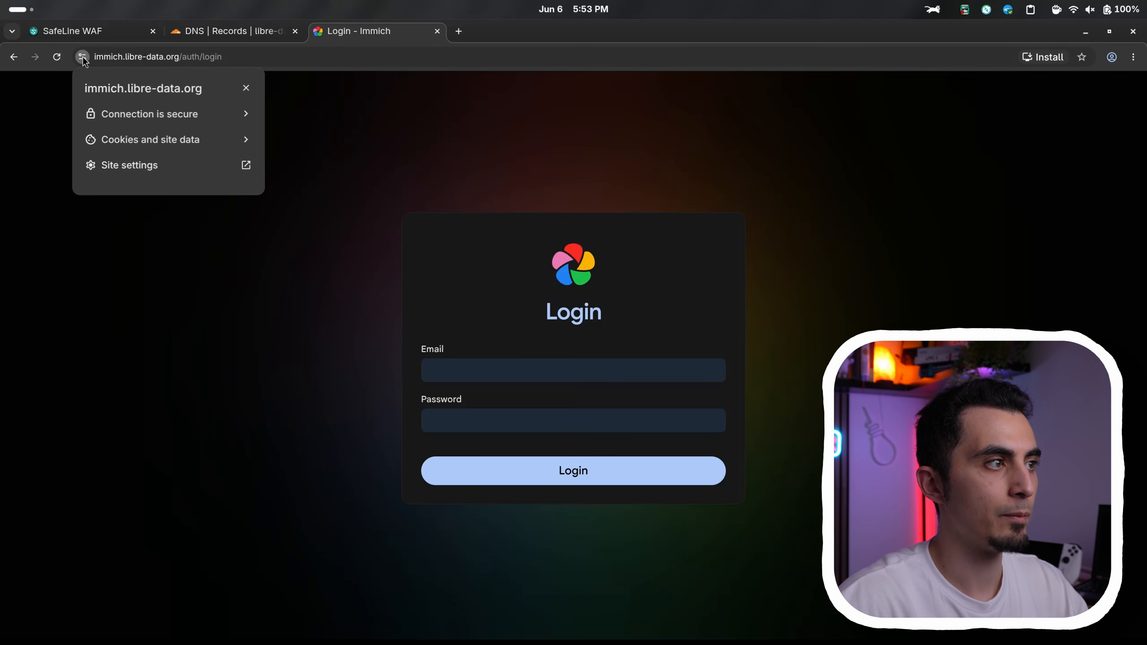
pyautogui.click(184, 108)
pyautogui.click(181, 207)
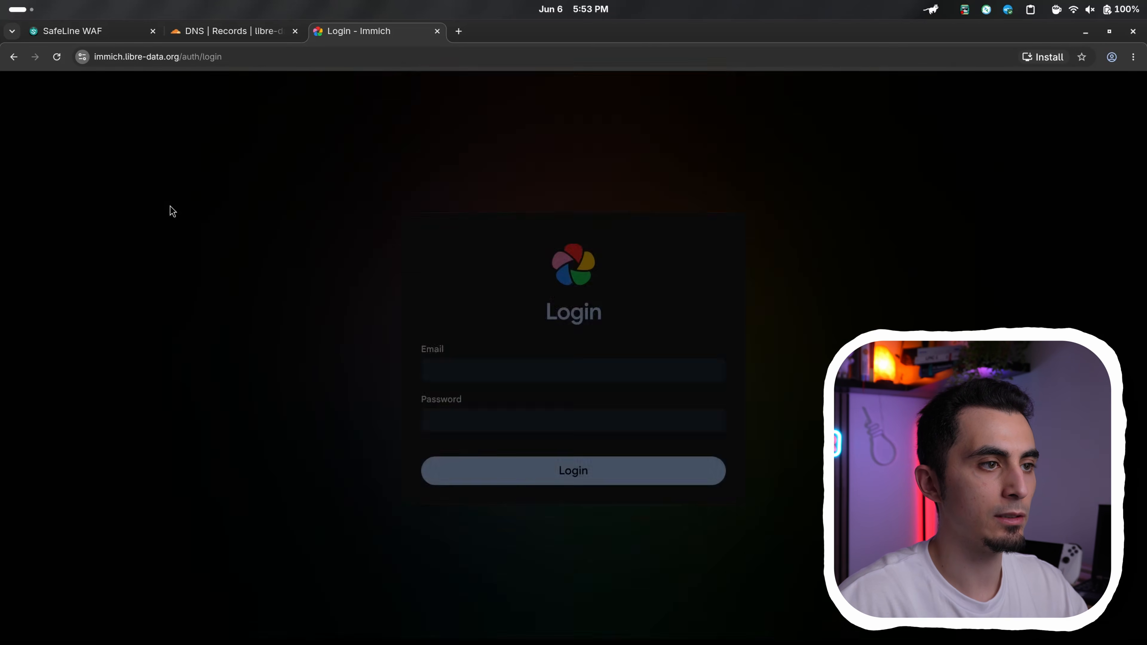
pyautogui.tripleClick(532, 239)
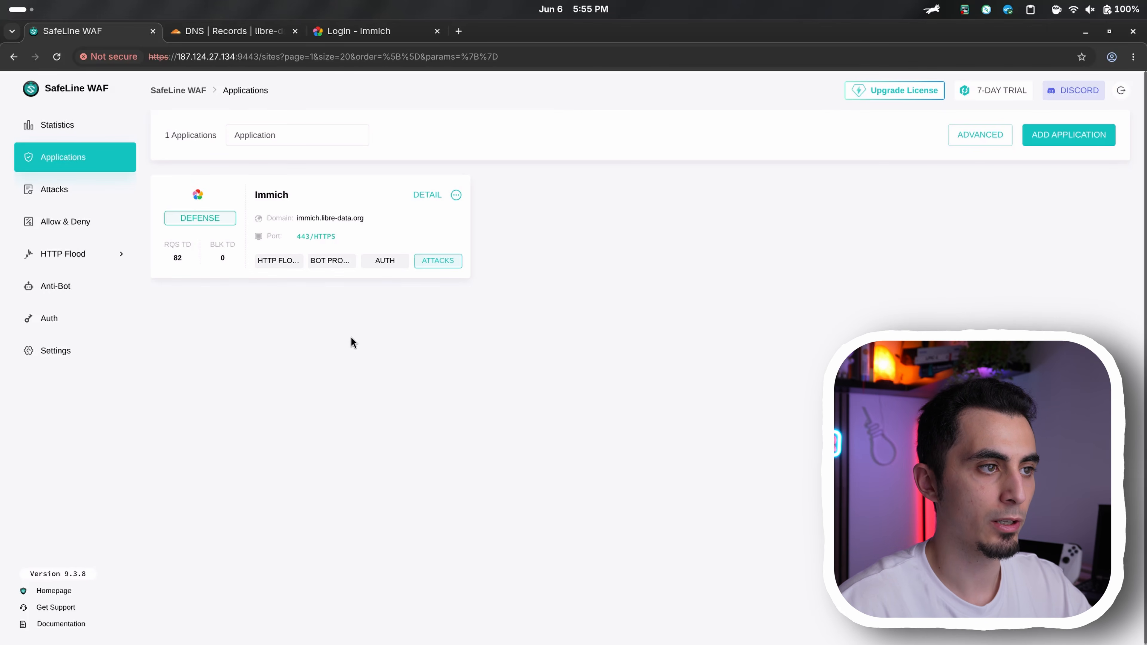
# In the Immich application's HTTP Flood settings, enable the Waiting Room, switch rate limiting to Customize with Basic Access Limit on, and save
pyautogui.click(427, 195)
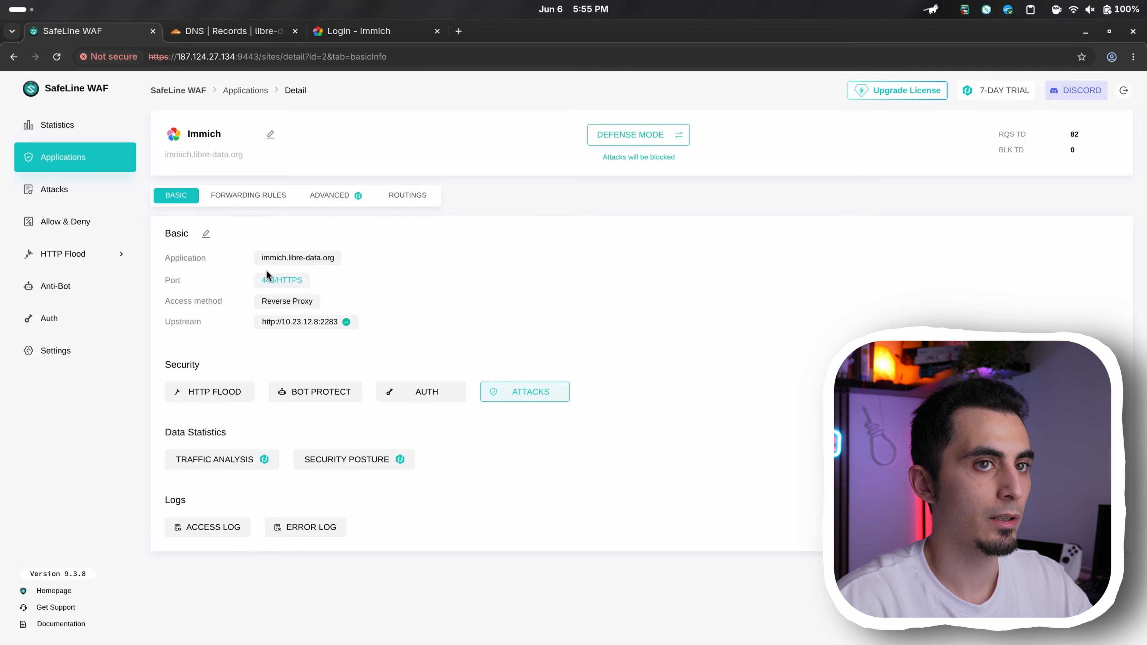
pyautogui.click(187, 402)
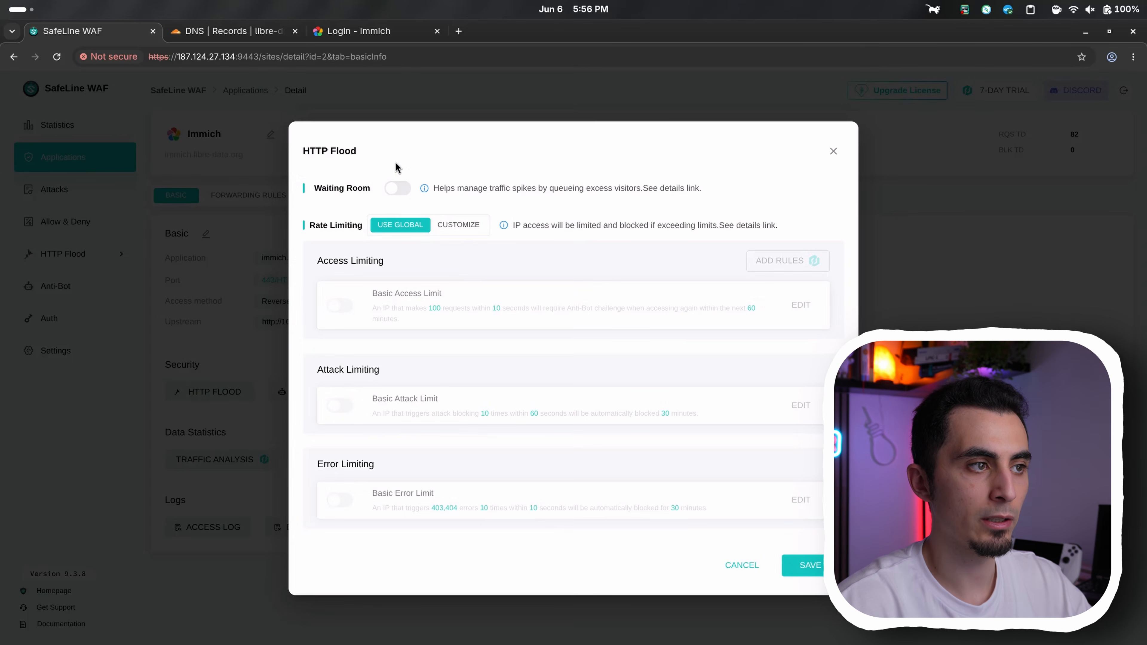
pyautogui.click(397, 187)
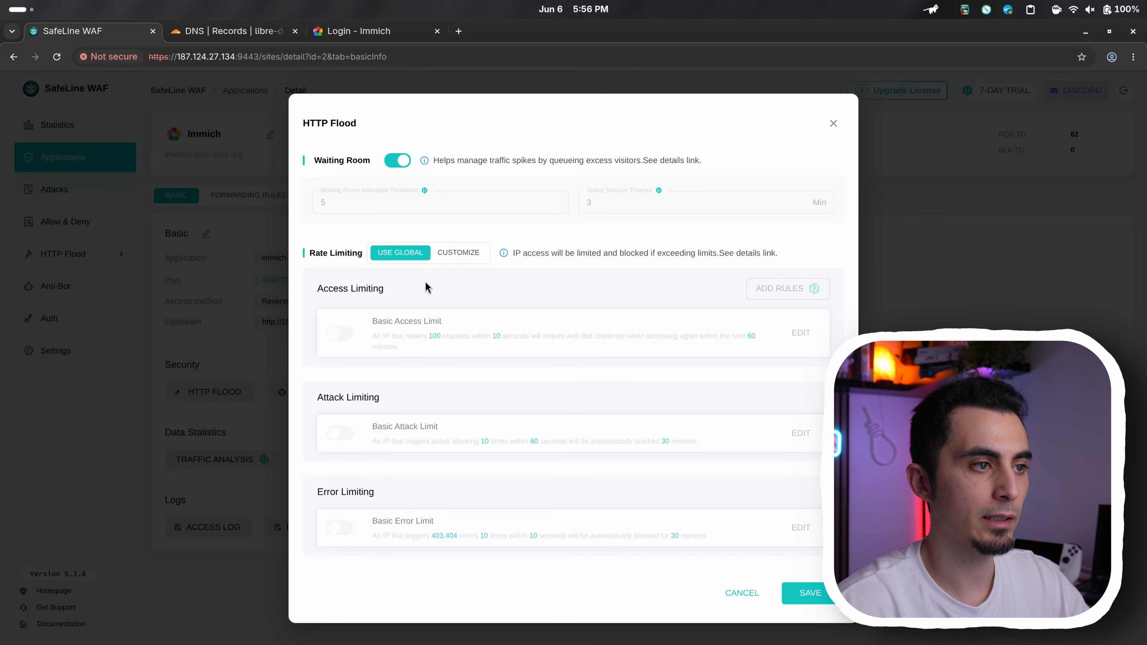
pyautogui.click(456, 248)
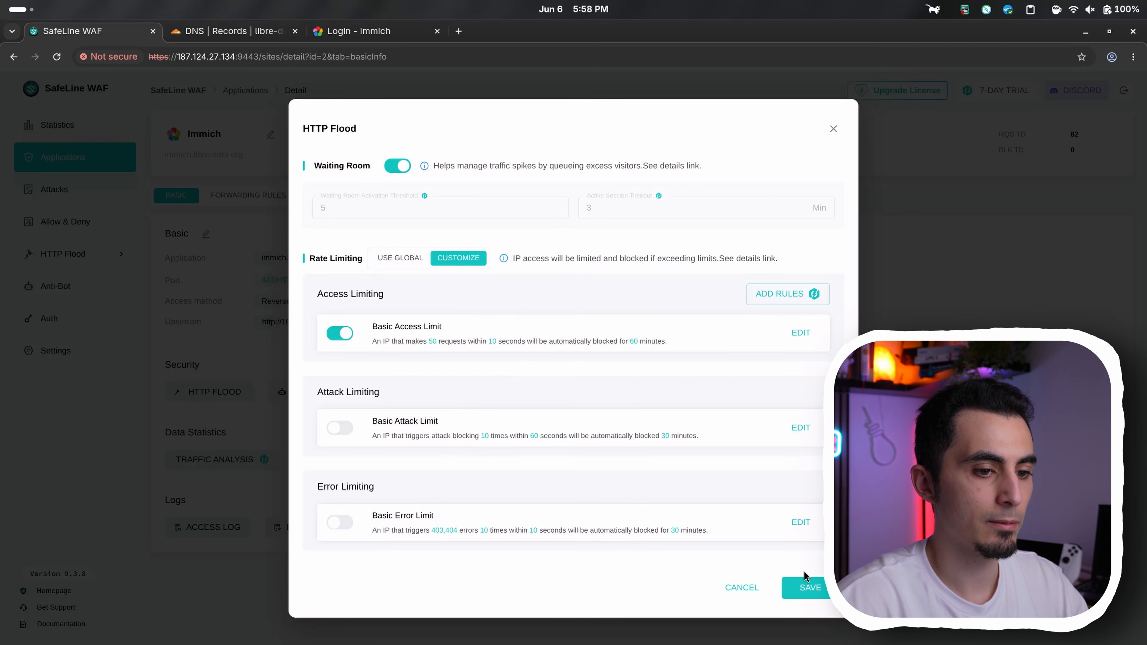
pyautogui.click(806, 585)
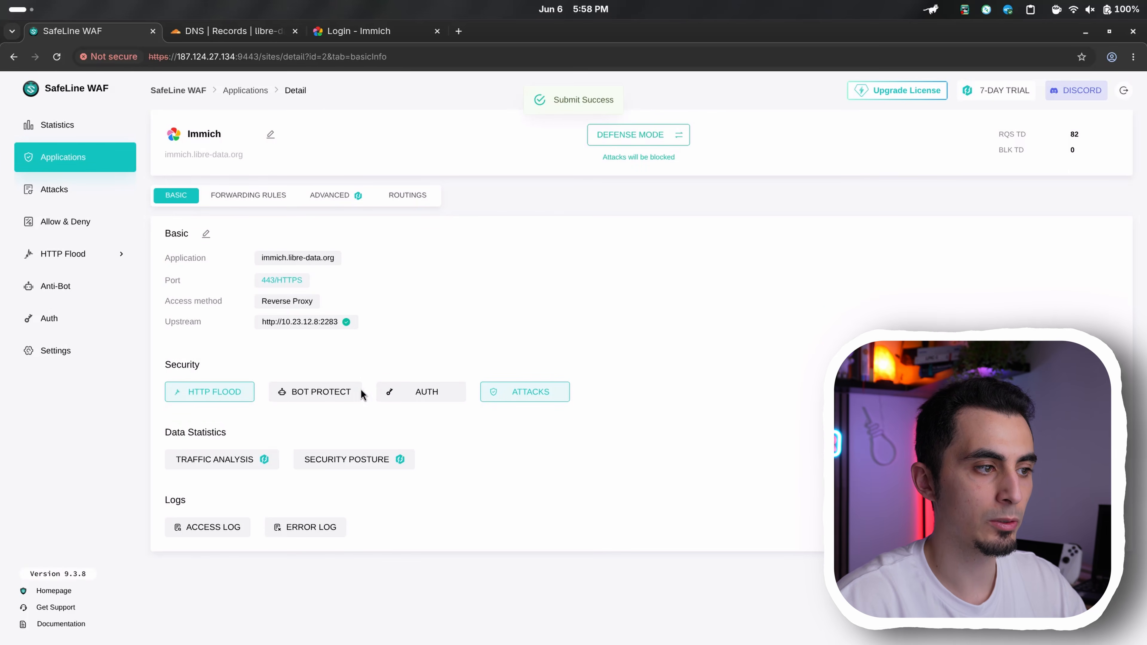
# Open the Immich application's BOT Protect settings and keep the Anti-Bot Challenge enabled in Basic mode
pyautogui.click(330, 398)
pyautogui.click(422, 275)
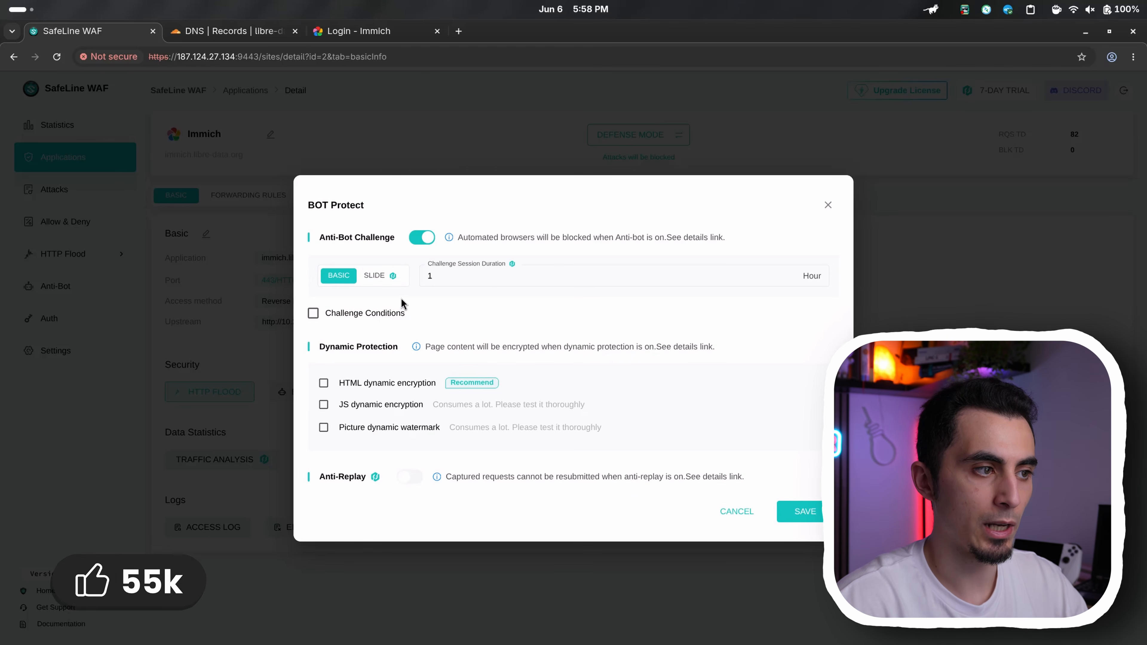
pyautogui.click(354, 311)
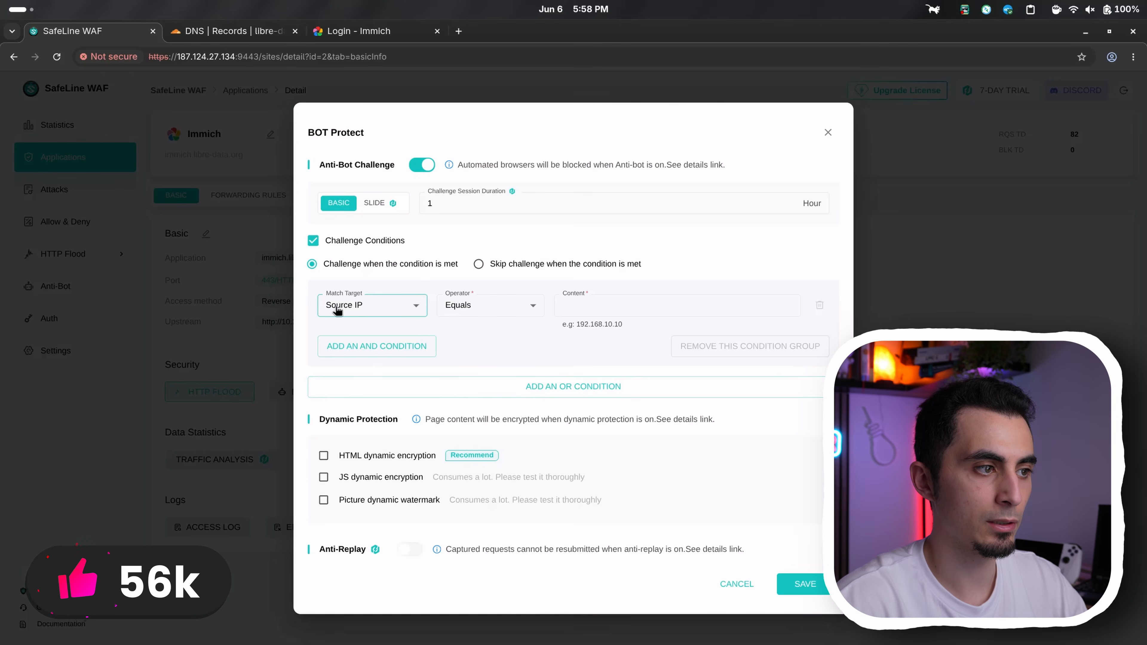
pyautogui.click(352, 308)
pyautogui.click(351, 307)
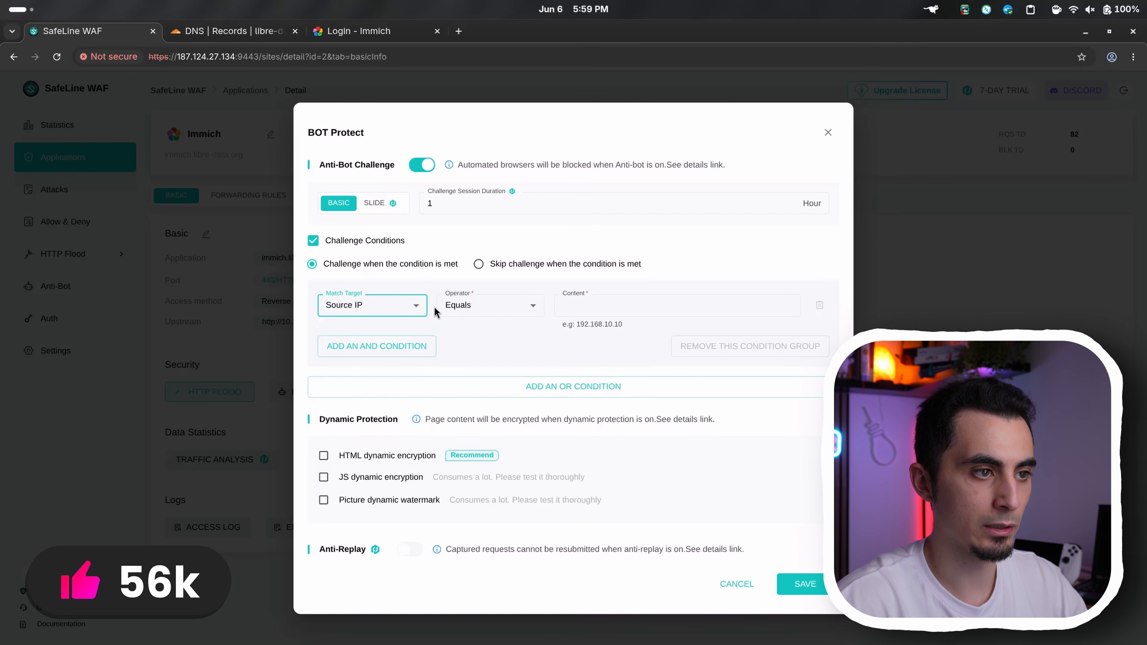
pyautogui.click(389, 244)
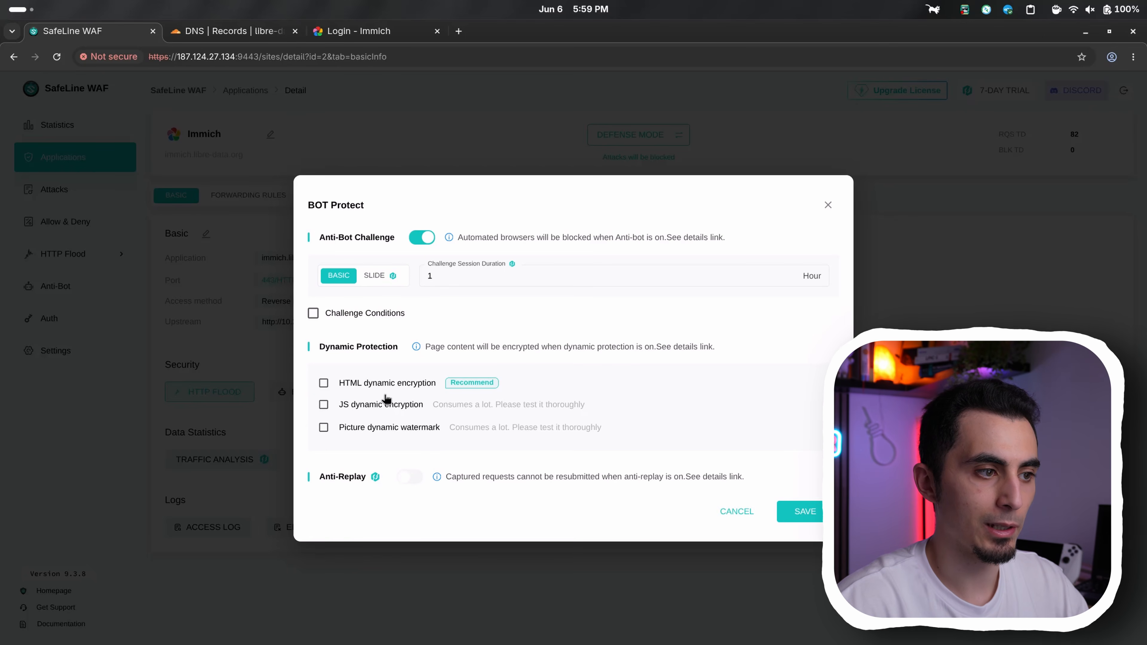
# Enable HTML dynamic encryption, leave JS dynamic encryption and picture dynamic watermark off, and save the bot protection settings
pyautogui.click(373, 385)
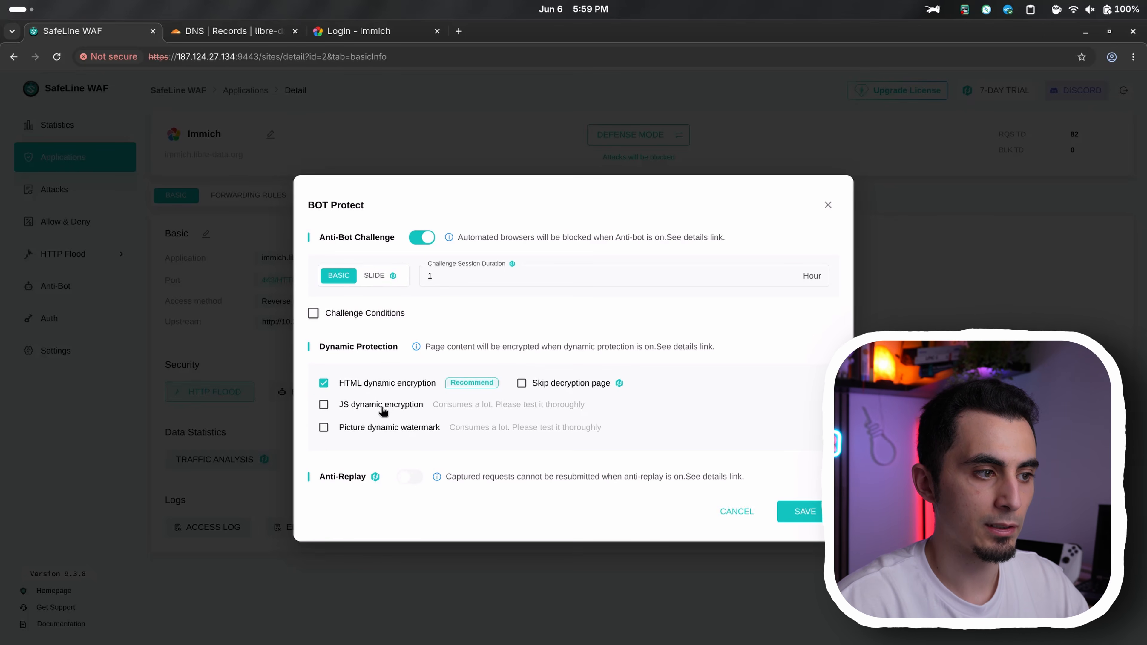
pyautogui.click(381, 407)
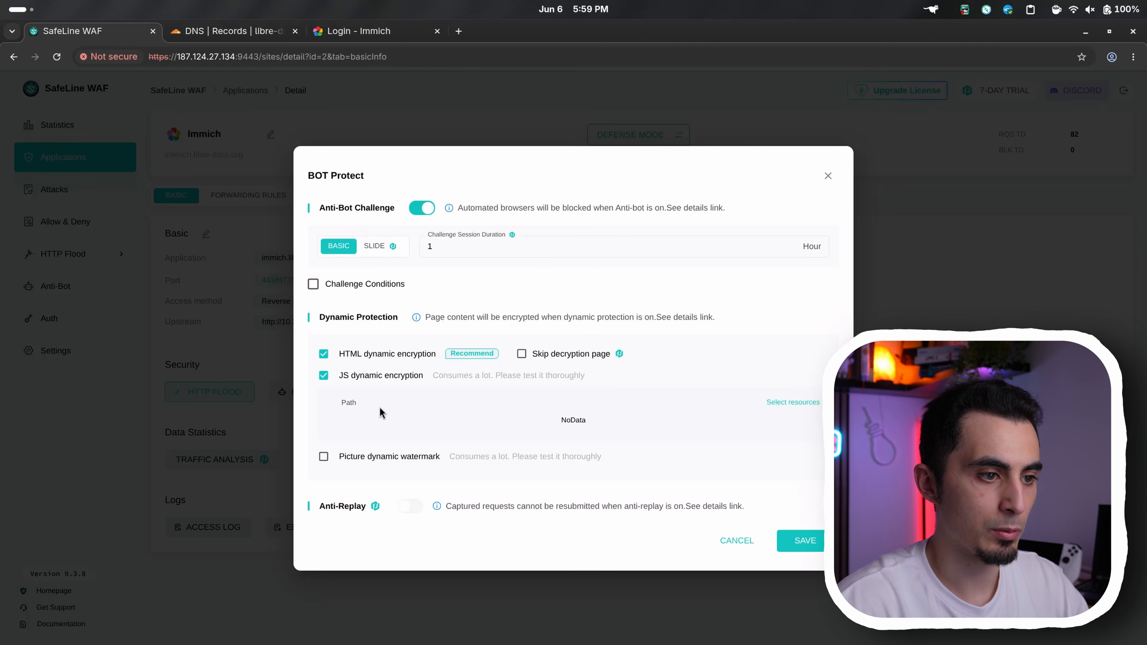
pyautogui.click(395, 459)
pyautogui.click(359, 367)
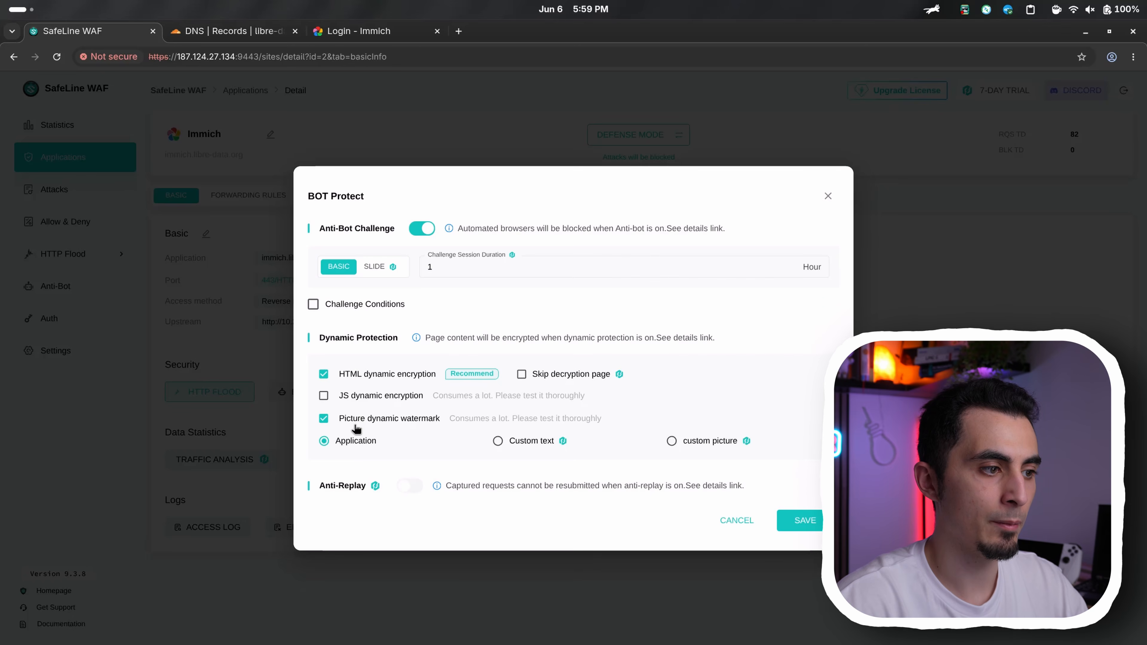
pyautogui.click(357, 418)
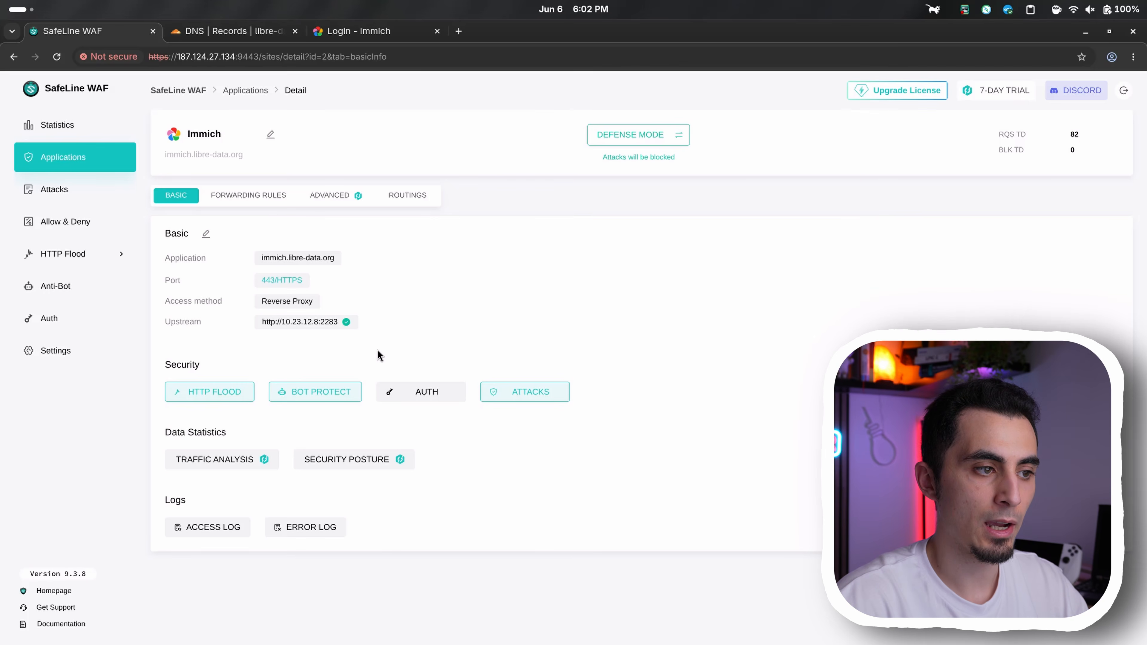
# Enable Auth for the Immich application with Account password as login method and access granted directly after authentication
pyautogui.click(417, 392)
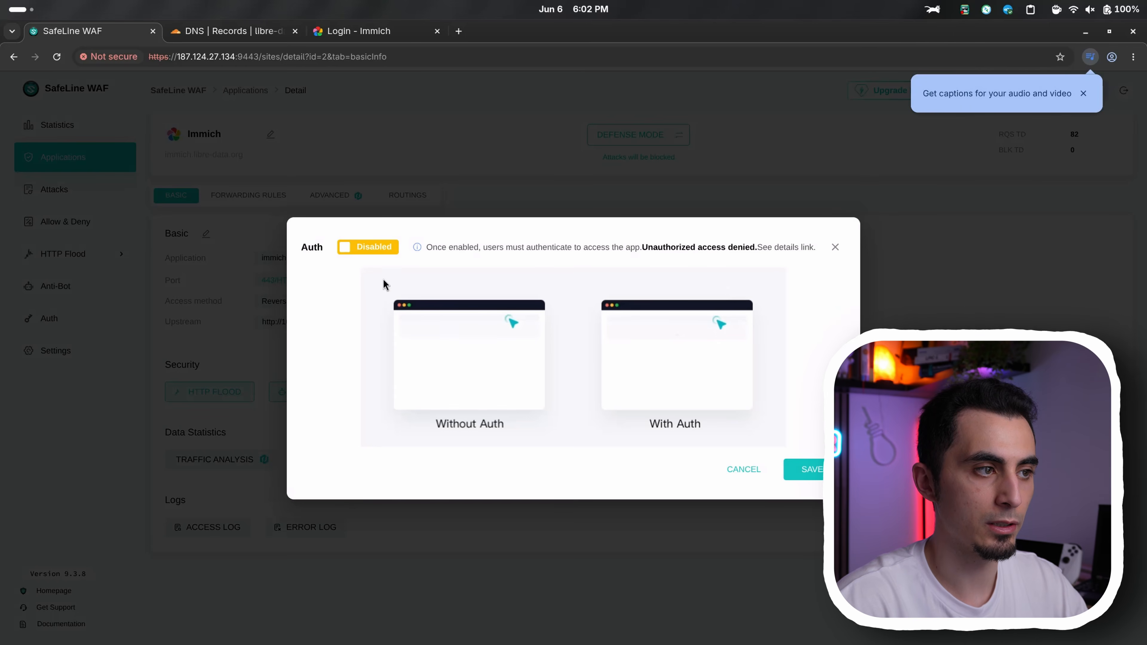
pyautogui.click(345, 249)
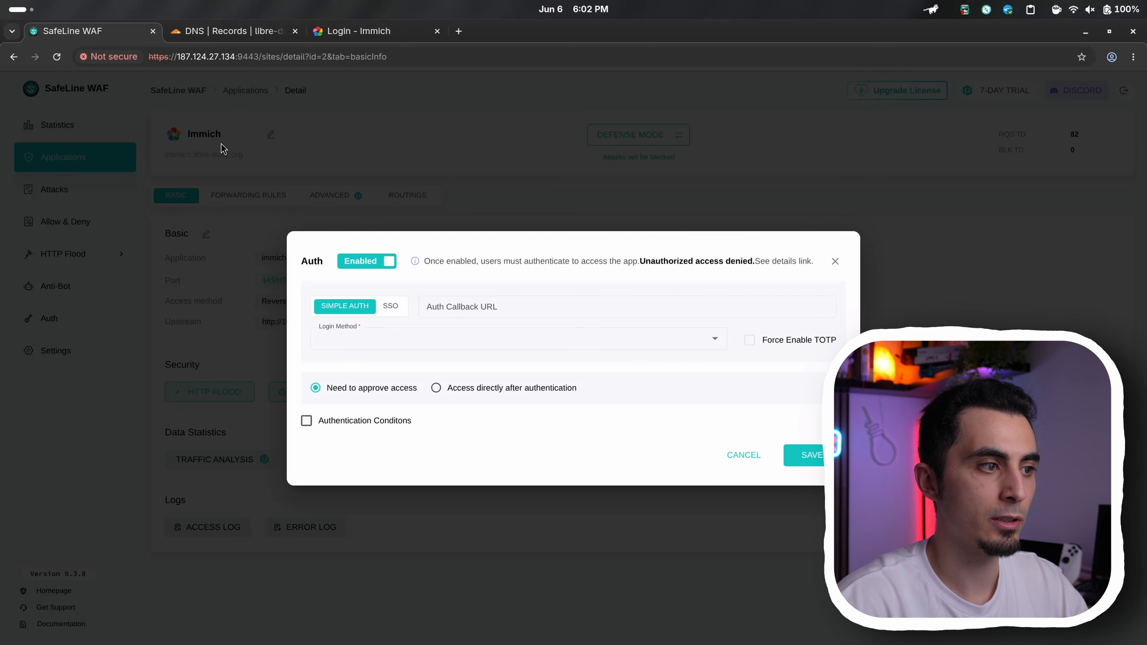
pyautogui.click(433, 337)
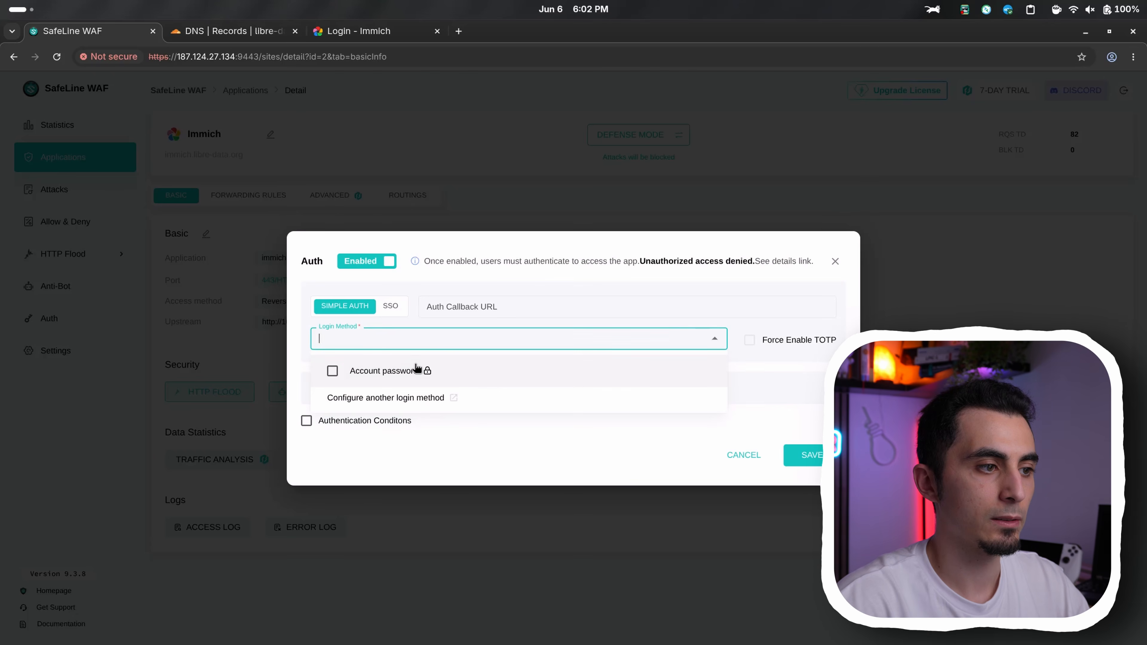
pyautogui.click(422, 372)
pyautogui.click(416, 374)
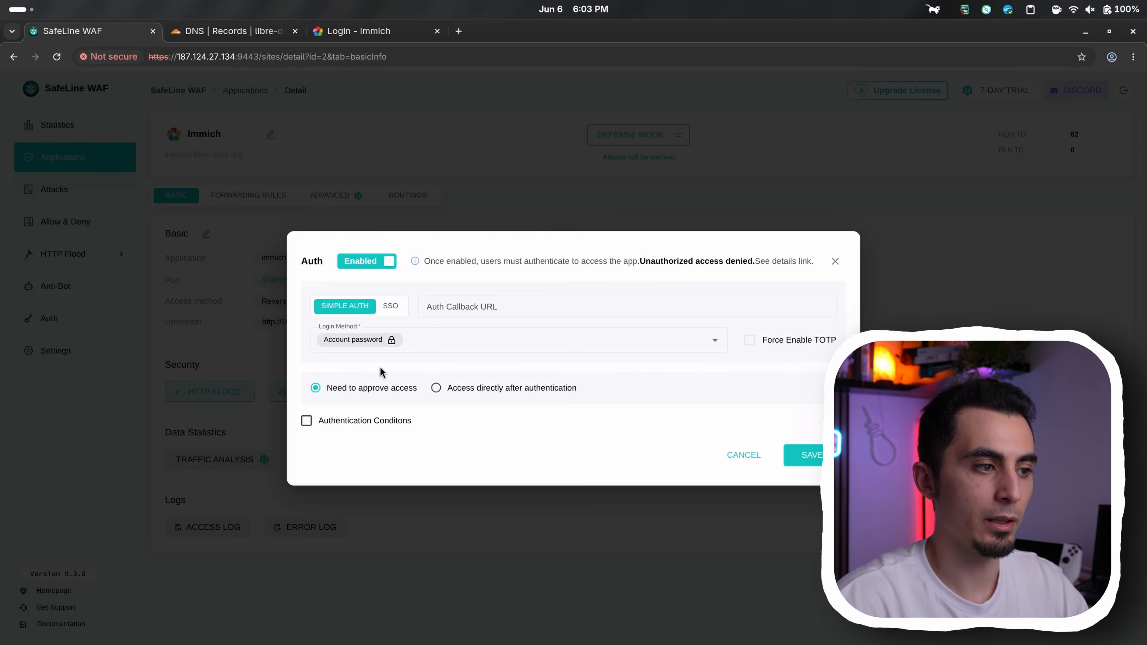
pyautogui.click(437, 388)
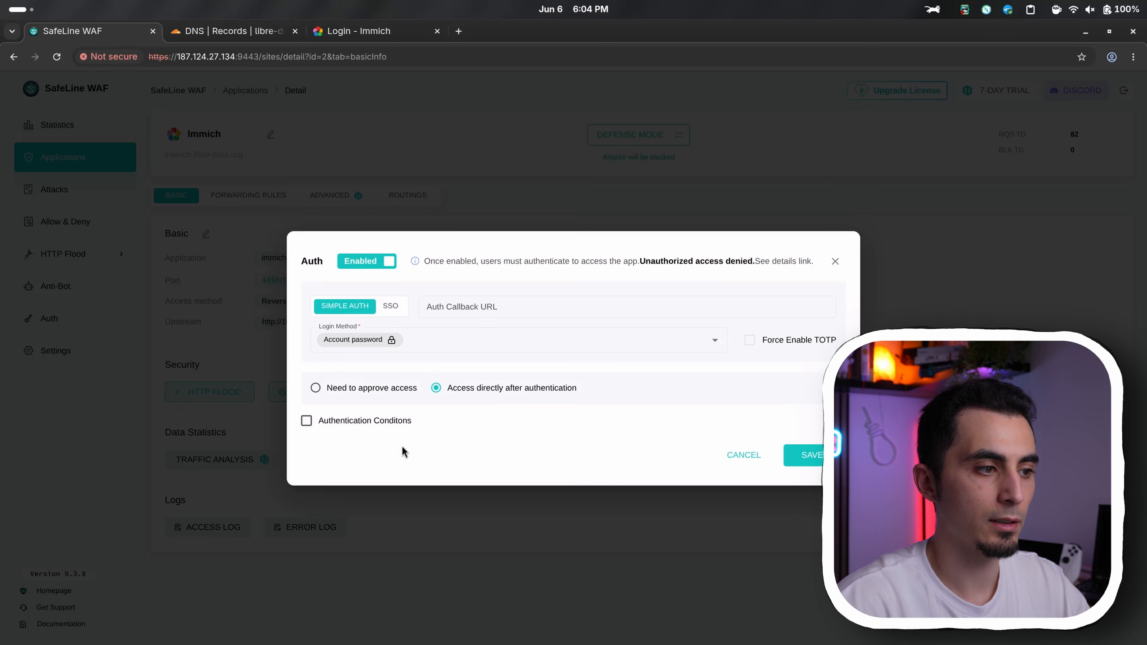
pyautogui.click(382, 425)
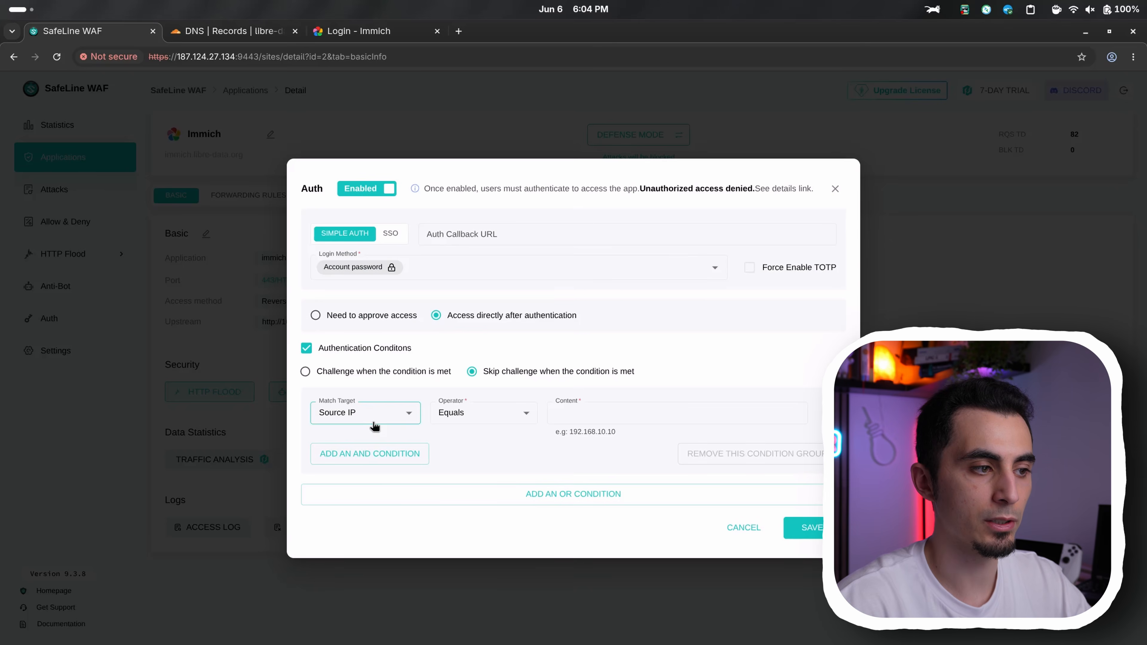
pyautogui.click(408, 412)
pyautogui.scroll(-2, 387, 479)
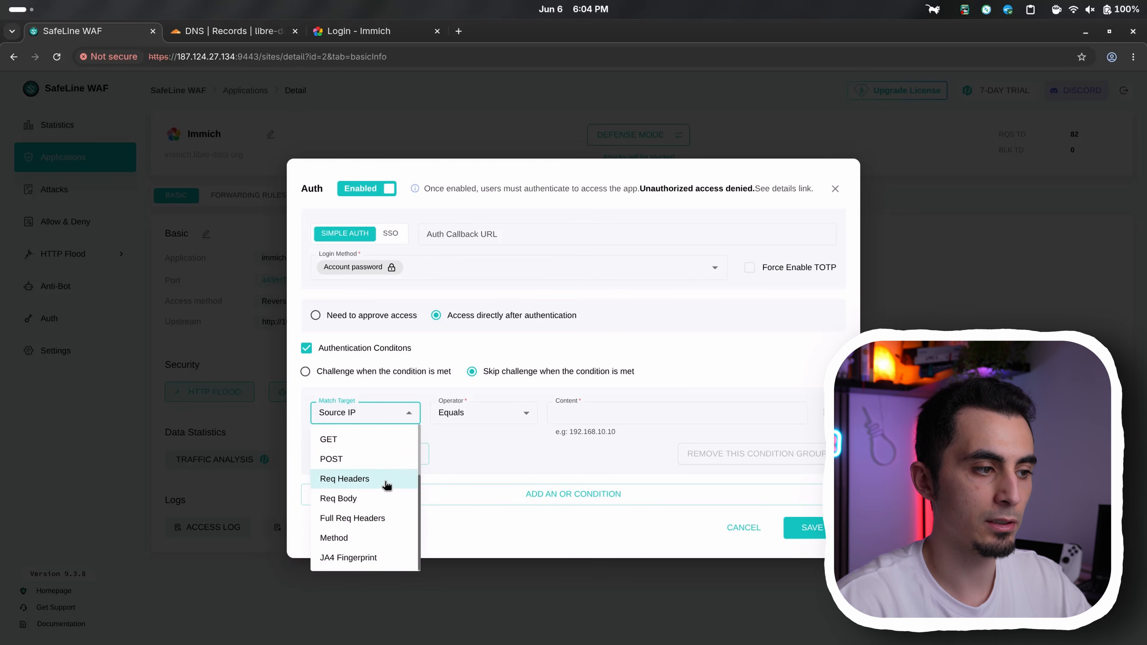
pyautogui.scroll(3, 386, 485)
pyautogui.click(365, 441)
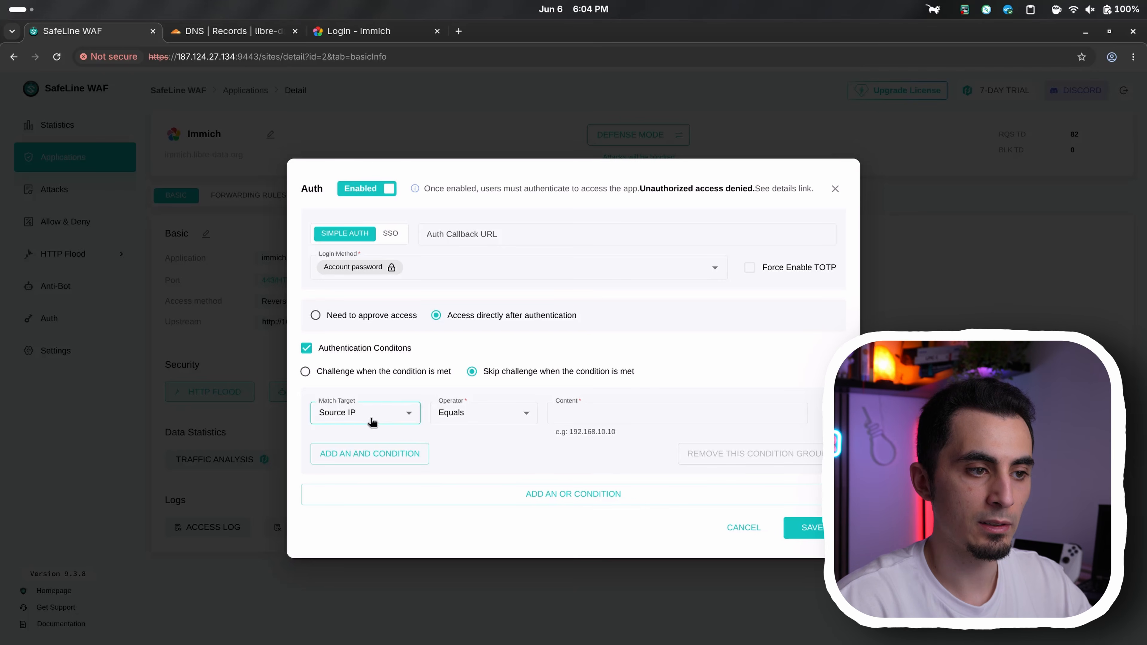
pyautogui.click(555, 415)
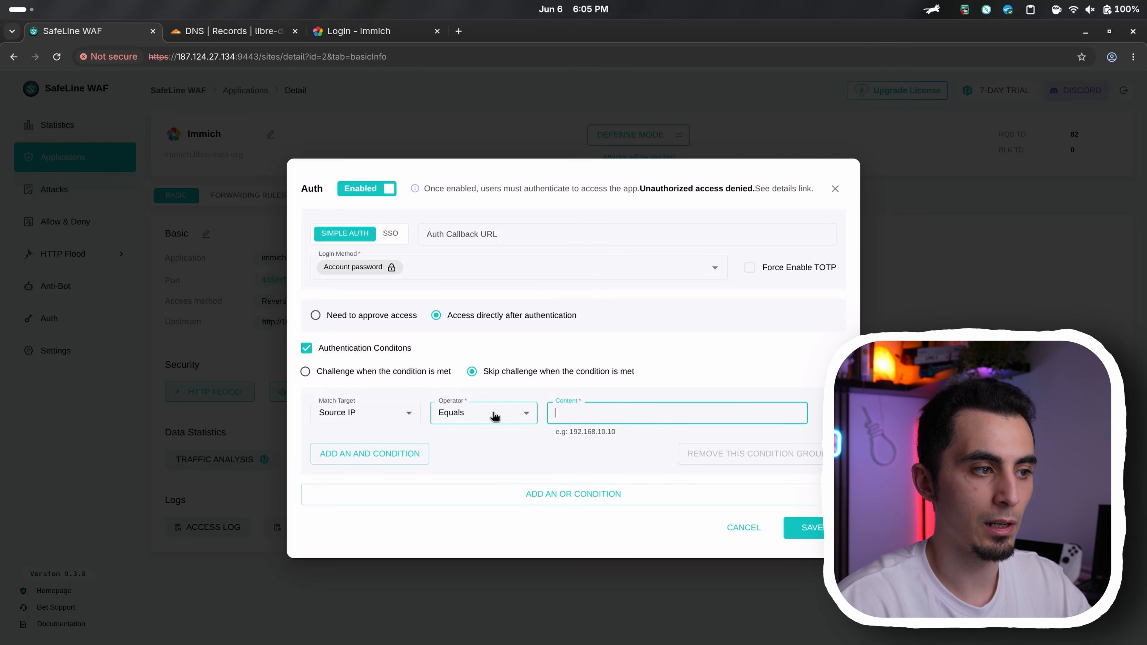
pyautogui.click(328, 356)
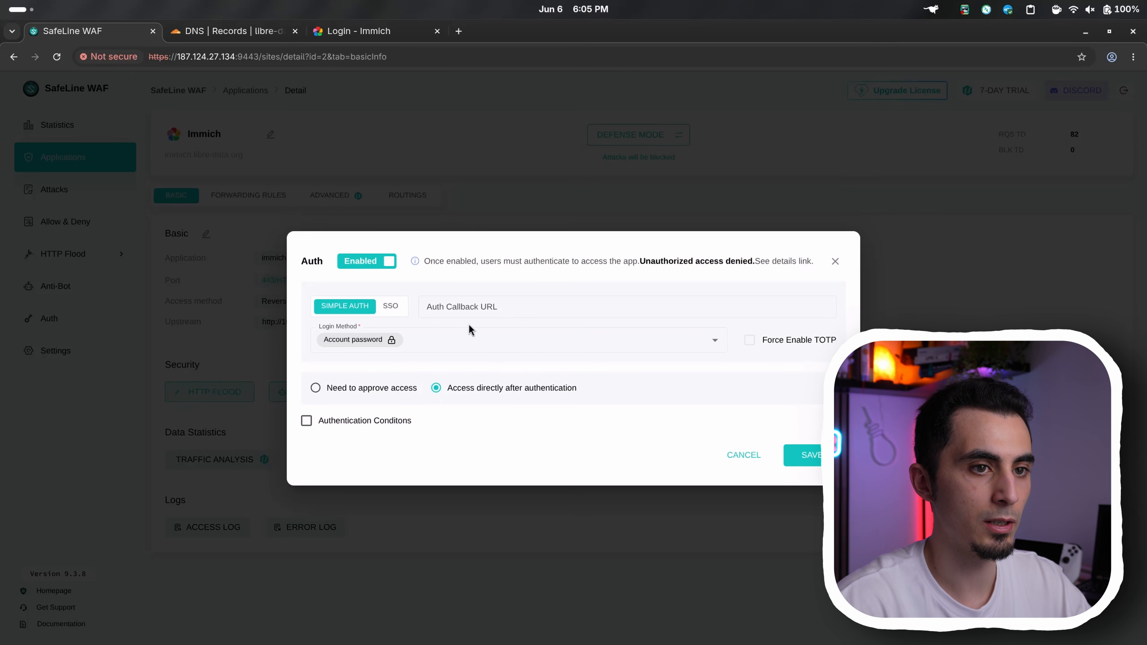
# Save the Auth settings and look through the Immich application's forwarding rules and advanced settings
pyautogui.click(811, 457)
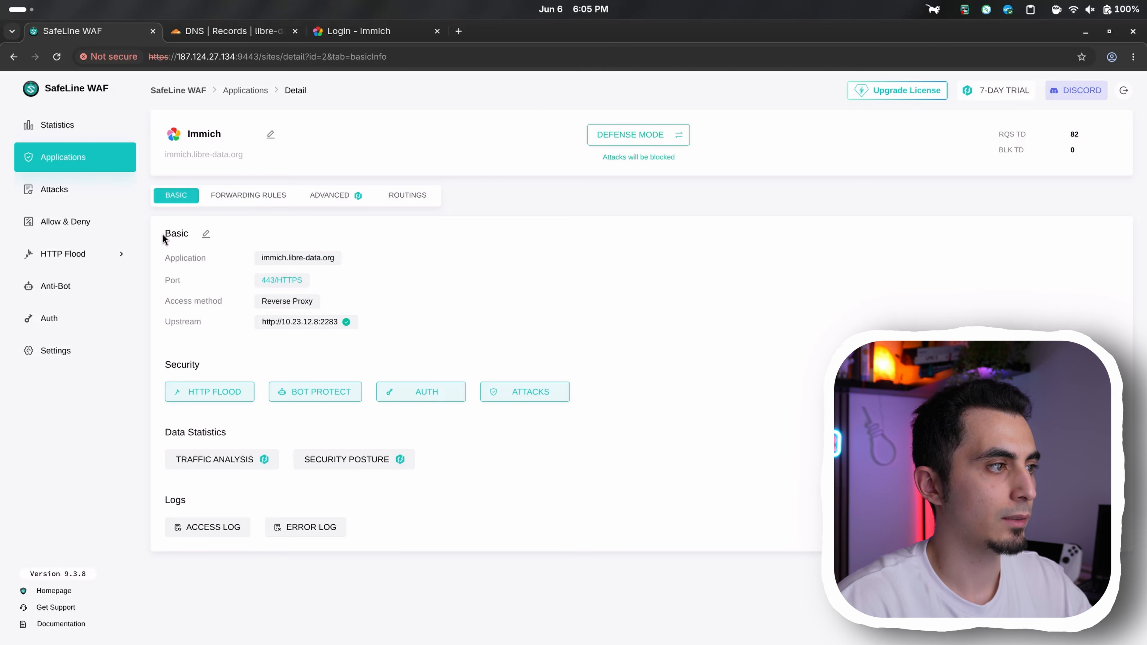
pyautogui.click(270, 199)
pyautogui.click(337, 198)
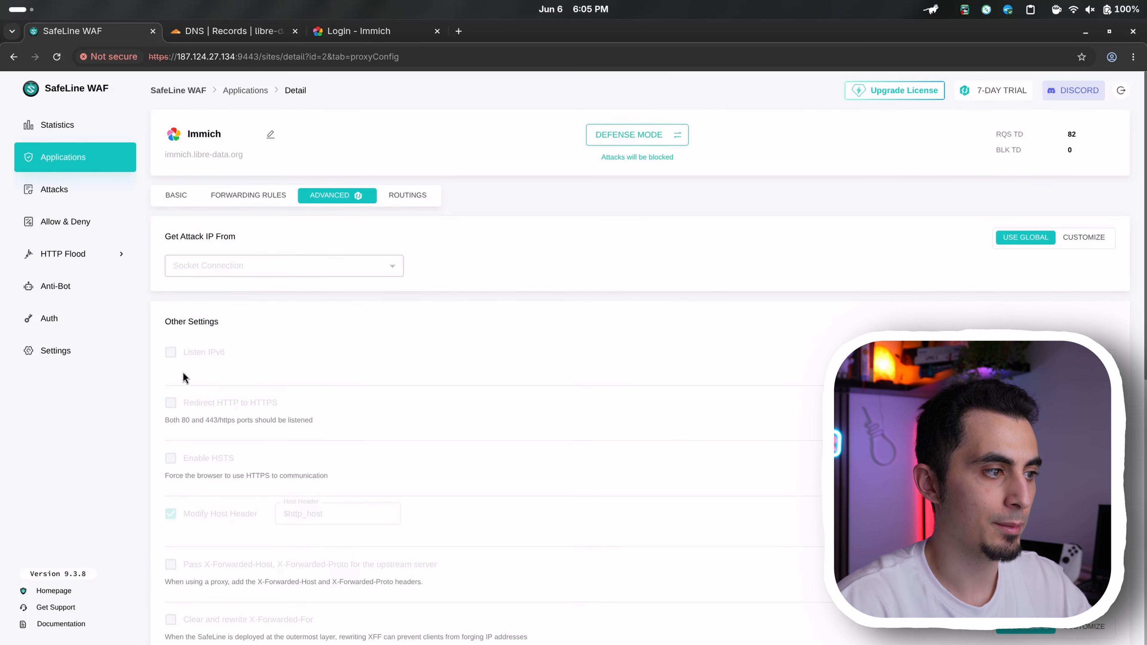
# Review the HTTPS redirect, HSTS, header, compression and NTLM options in the Immich application's advanced settings
pyautogui.scroll(-2, 201, 358)
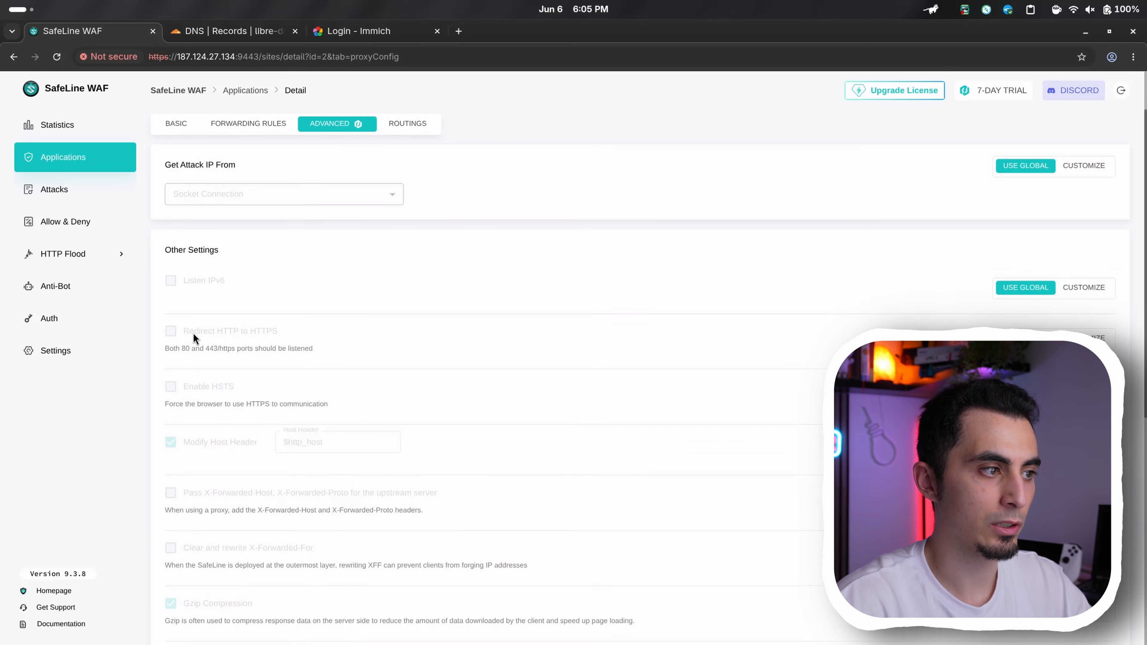
pyautogui.click(271, 330)
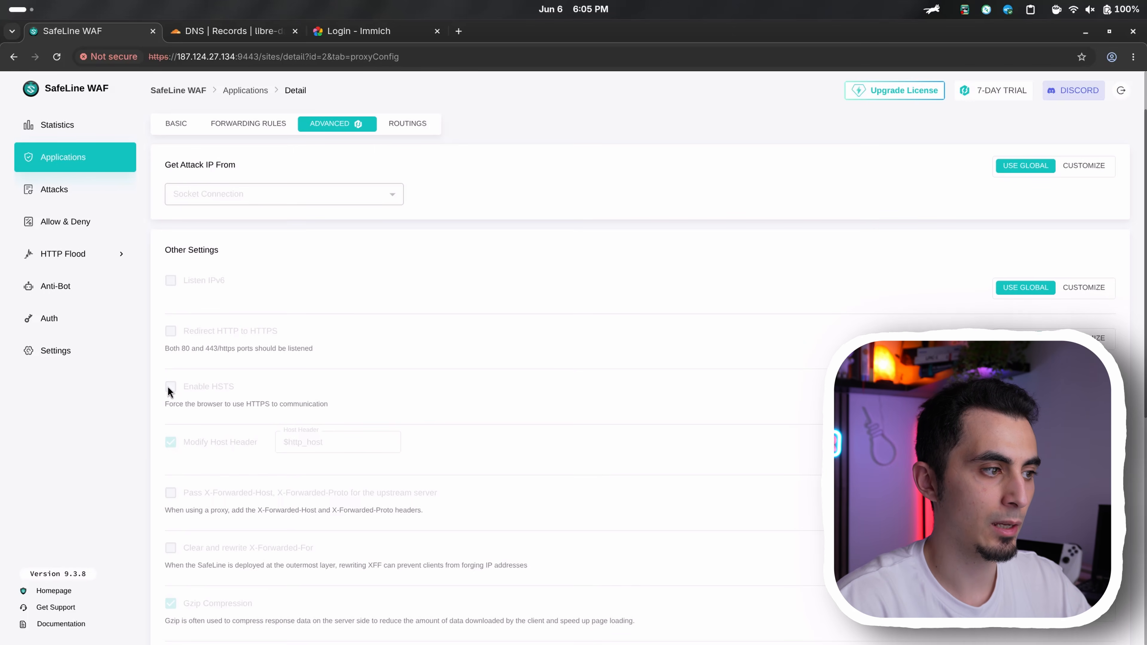
pyautogui.scroll(-10, 239, 387)
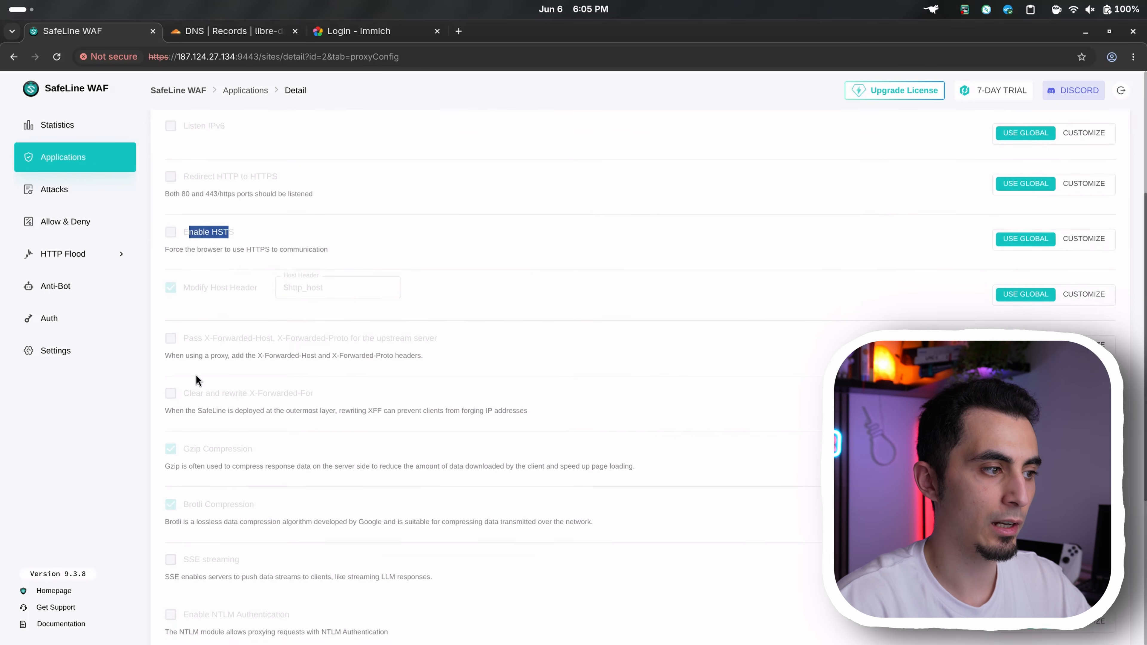
pyautogui.scroll(11, 216, 421)
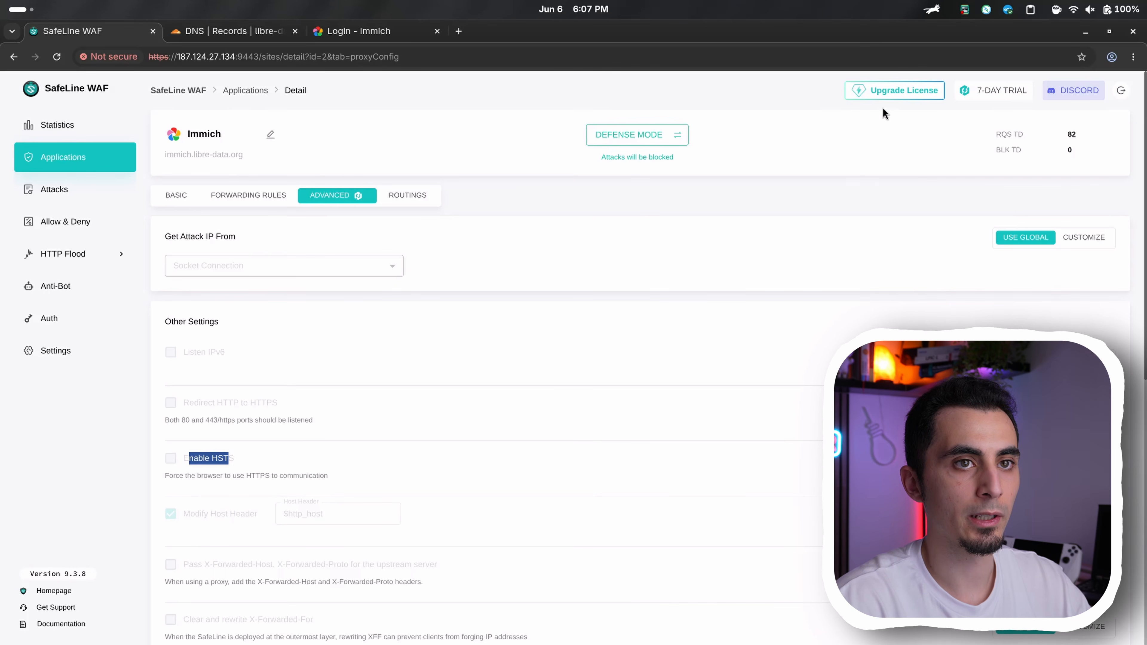
# Open the license upgrade options and examine the features included in the Lite edition
pyautogui.click(884, 90)
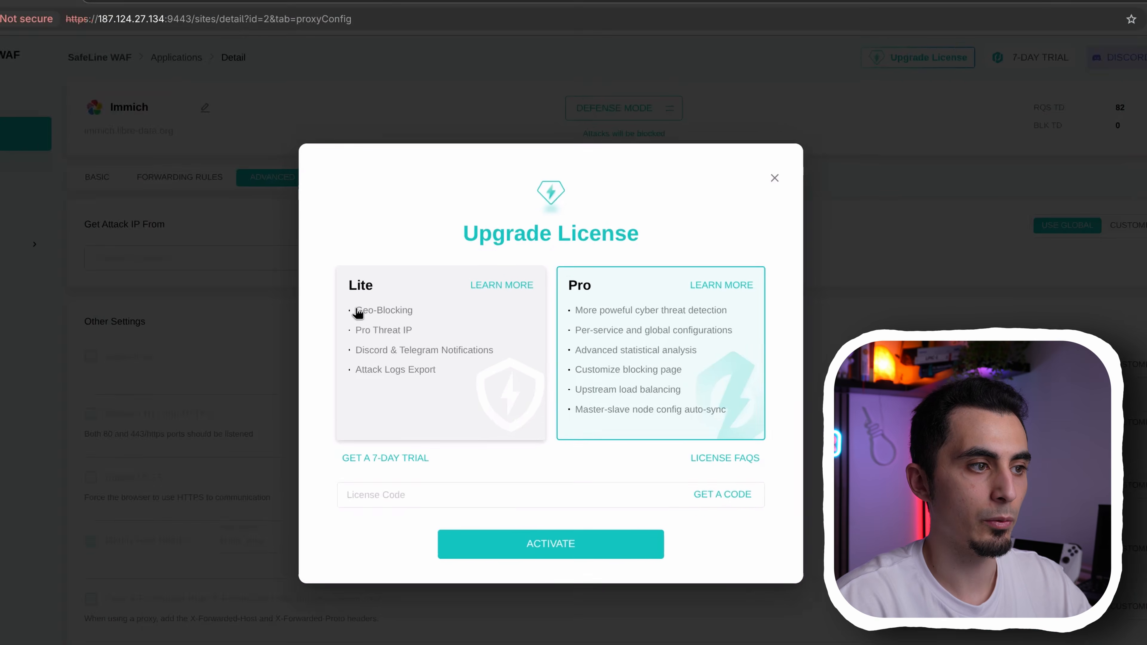
pyautogui.doubleClick(360, 285)
pyautogui.moveTo(356, 310); pyautogui.dragTo(411, 313)
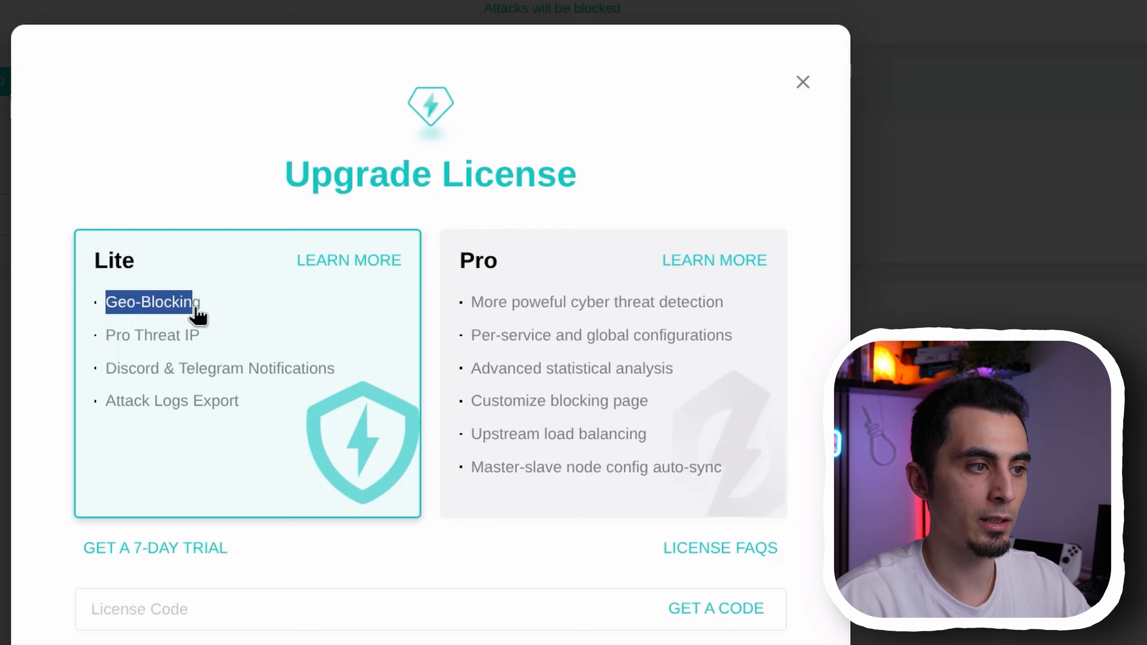
pyautogui.moveTo(107, 337); pyautogui.dragTo(192, 335)
pyautogui.click(204, 385)
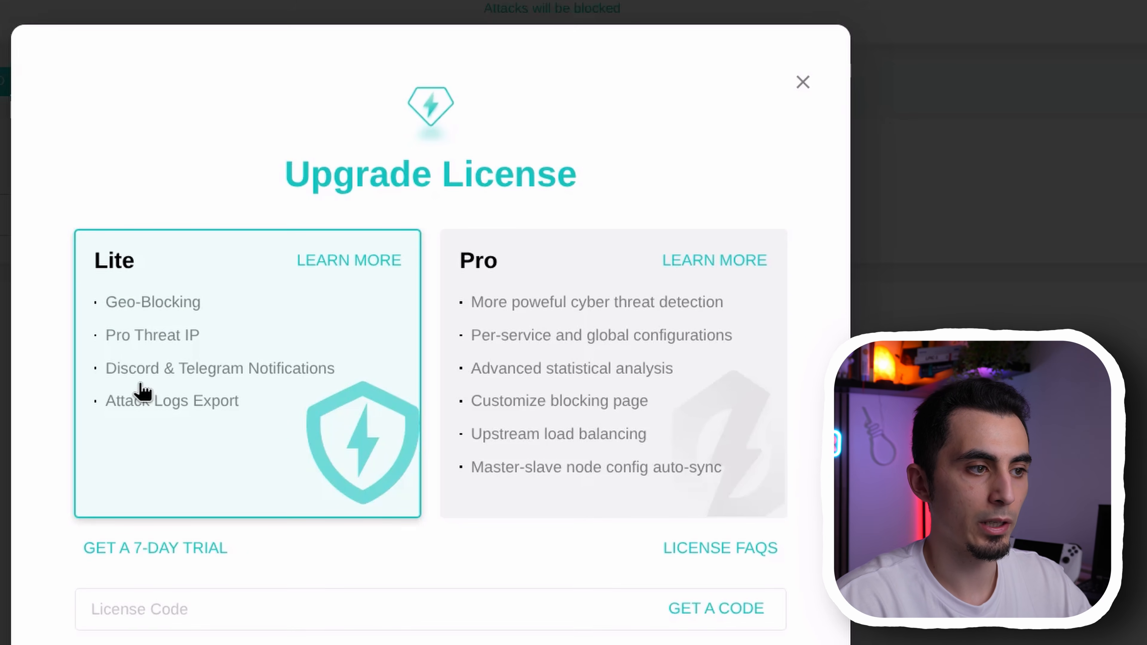
pyautogui.moveTo(108, 371); pyautogui.dragTo(296, 377)
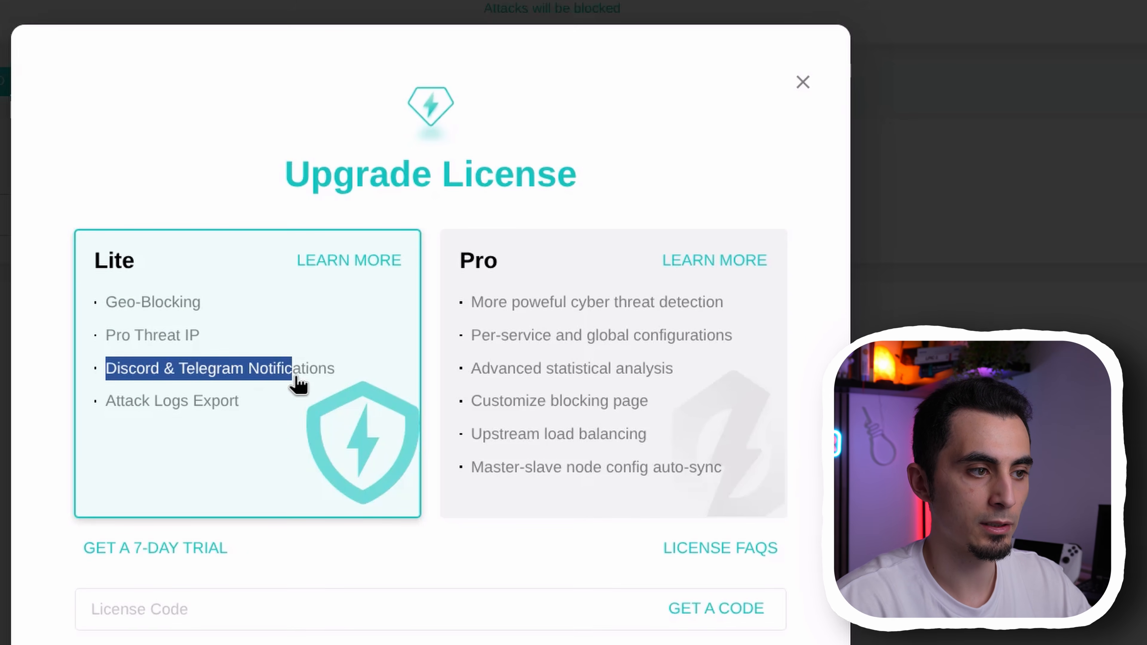
pyautogui.click(212, 406)
pyautogui.moveTo(142, 402); pyautogui.dragTo(187, 405)
pyautogui.moveTo(186, 405); pyautogui.dragTo(208, 410)
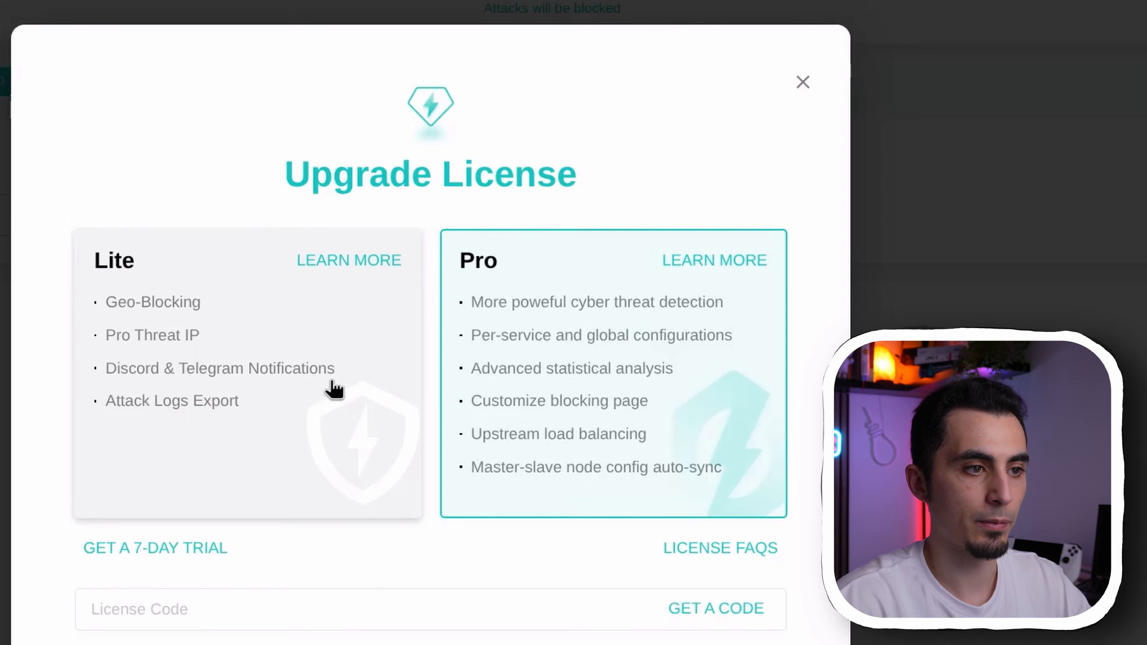
pyautogui.click(328, 382)
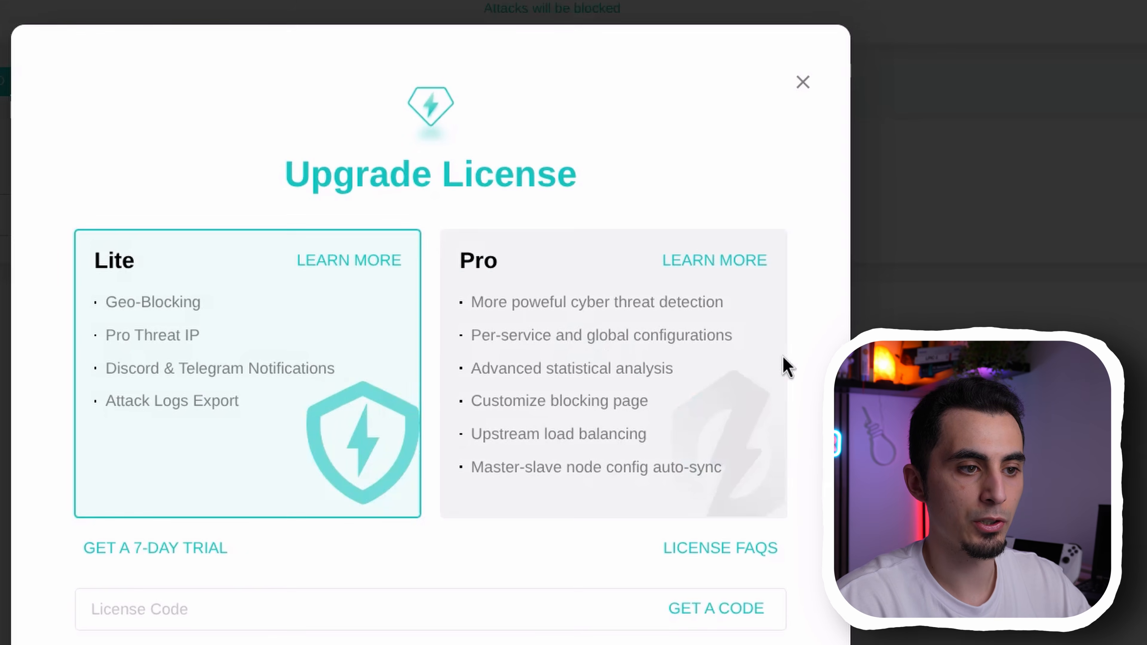
# Select the Pro edition, paste the license code and activate the license
pyautogui.click(782, 355)
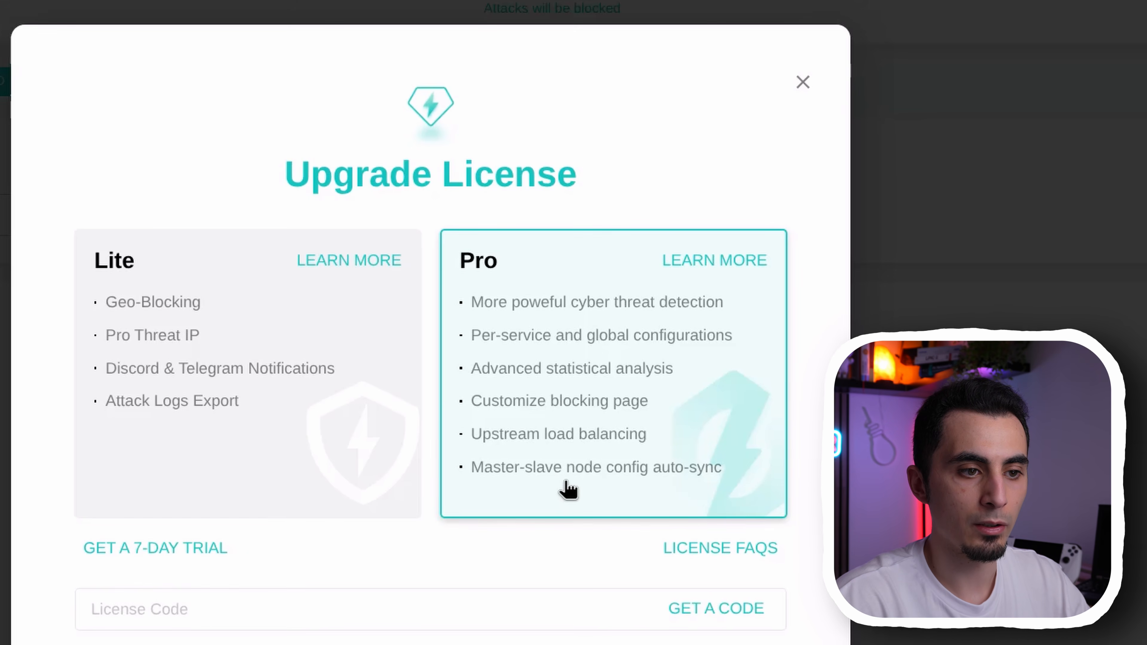
pyautogui.click(218, 610)
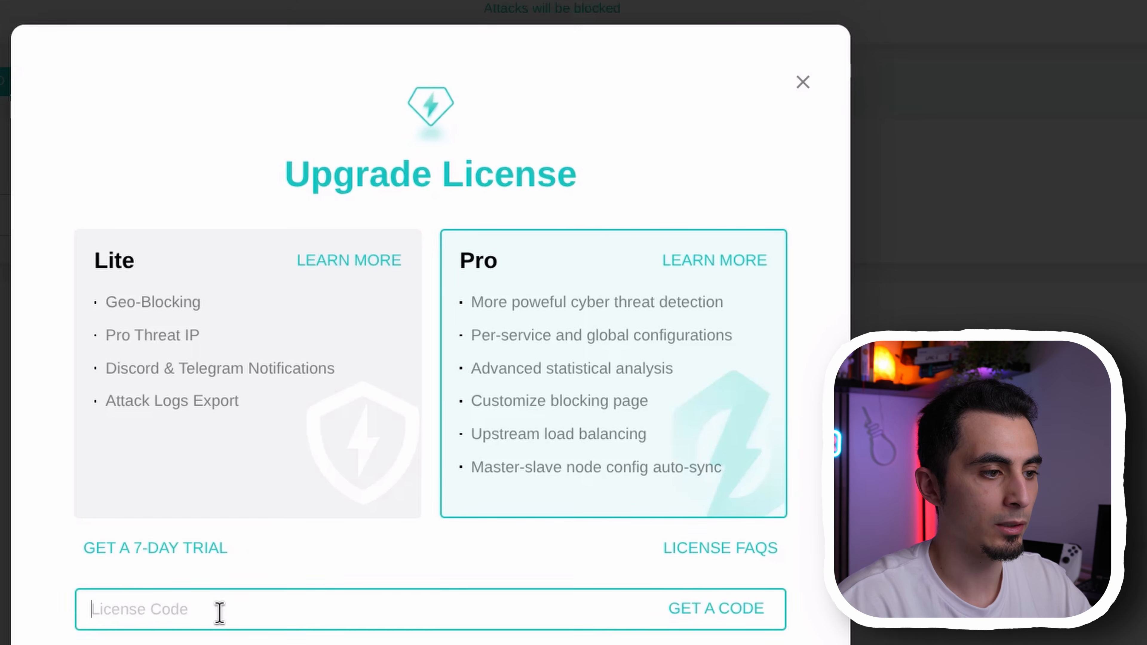
pyautogui.hotkey('ctrl', 'v')
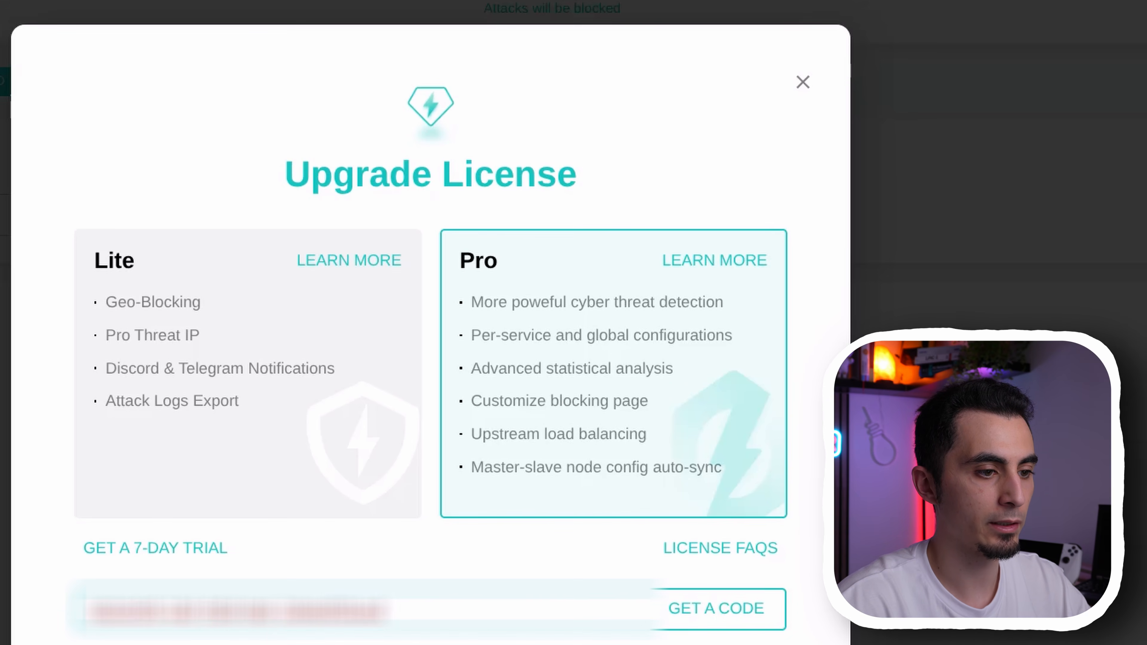
pyautogui.press('Return')
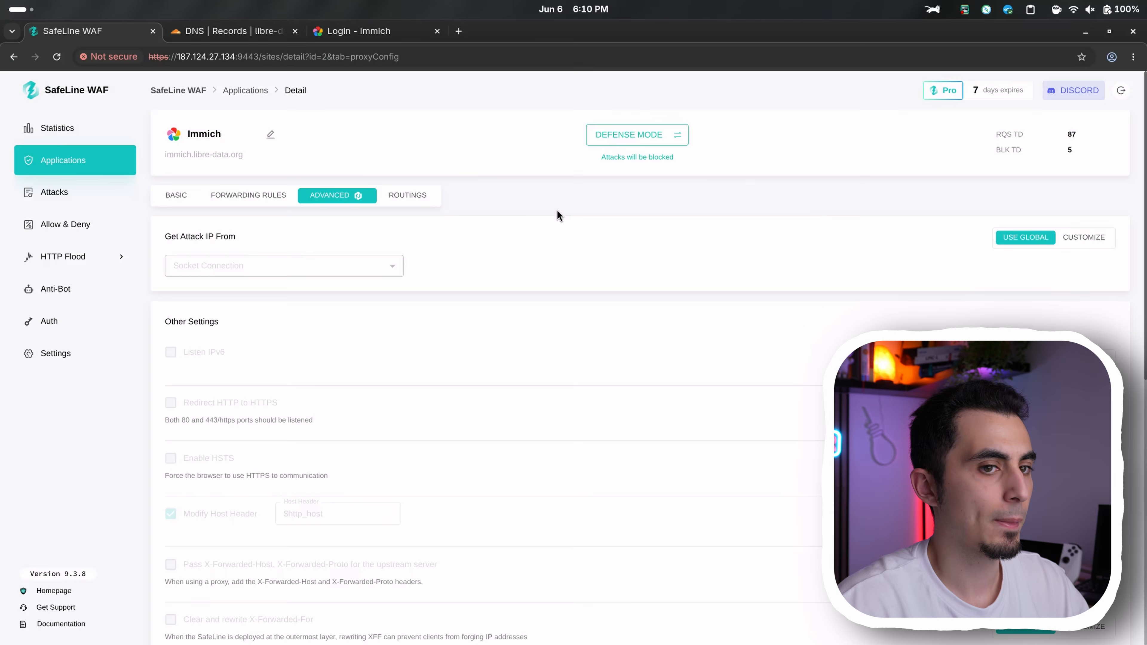
# Override the global settings for Redirect HTTP to HTTPS and HSTS on the Immich application and enable both
pyautogui.scroll(-3, 571, 199)
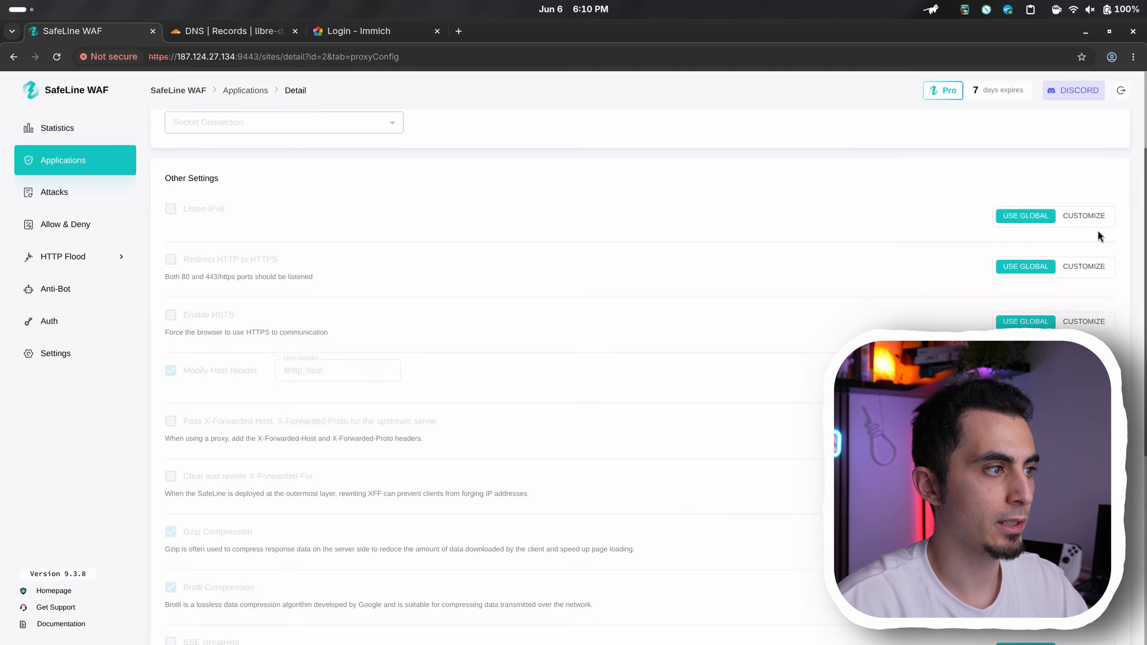
pyautogui.click(1084, 266)
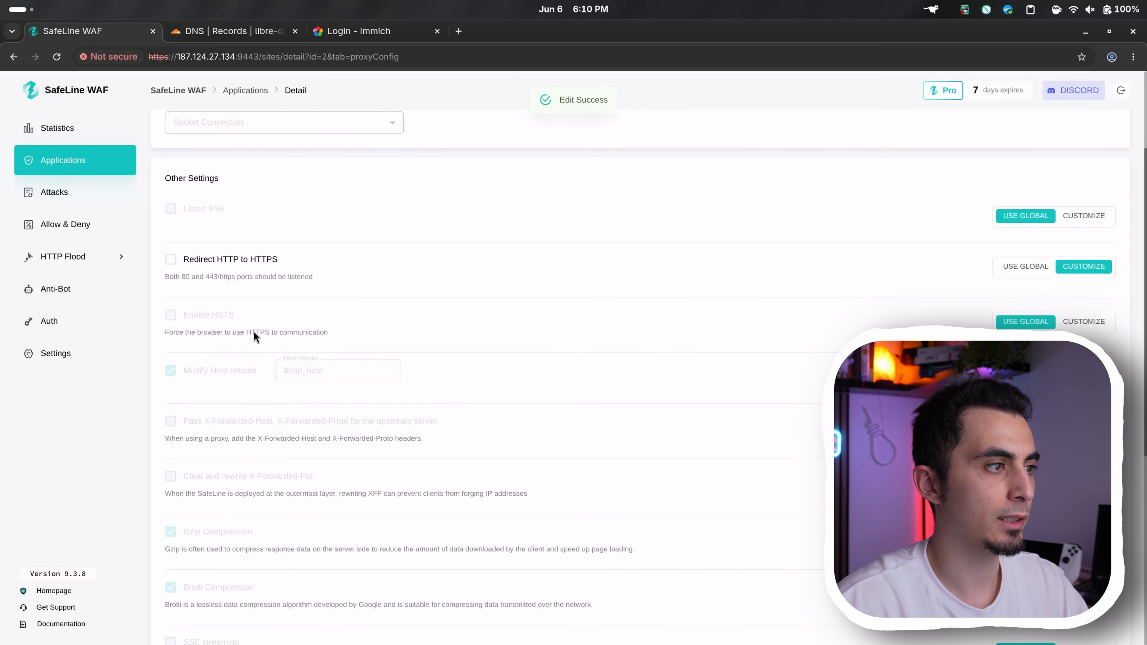
pyautogui.click(170, 260)
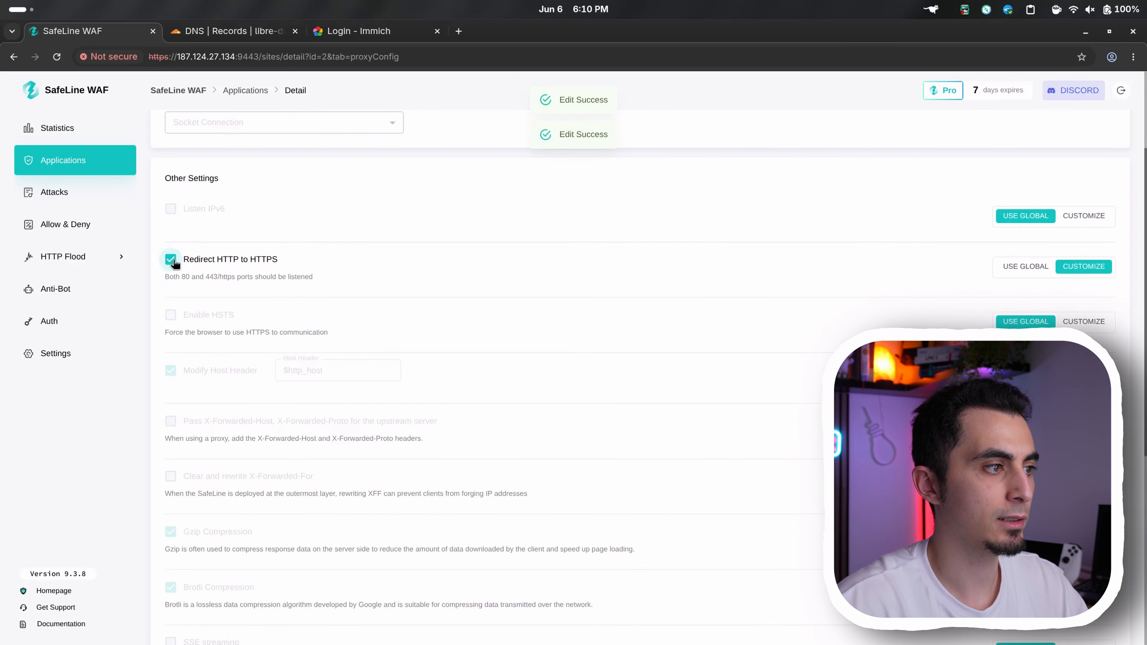
pyautogui.click(1084, 321)
pyautogui.click(190, 316)
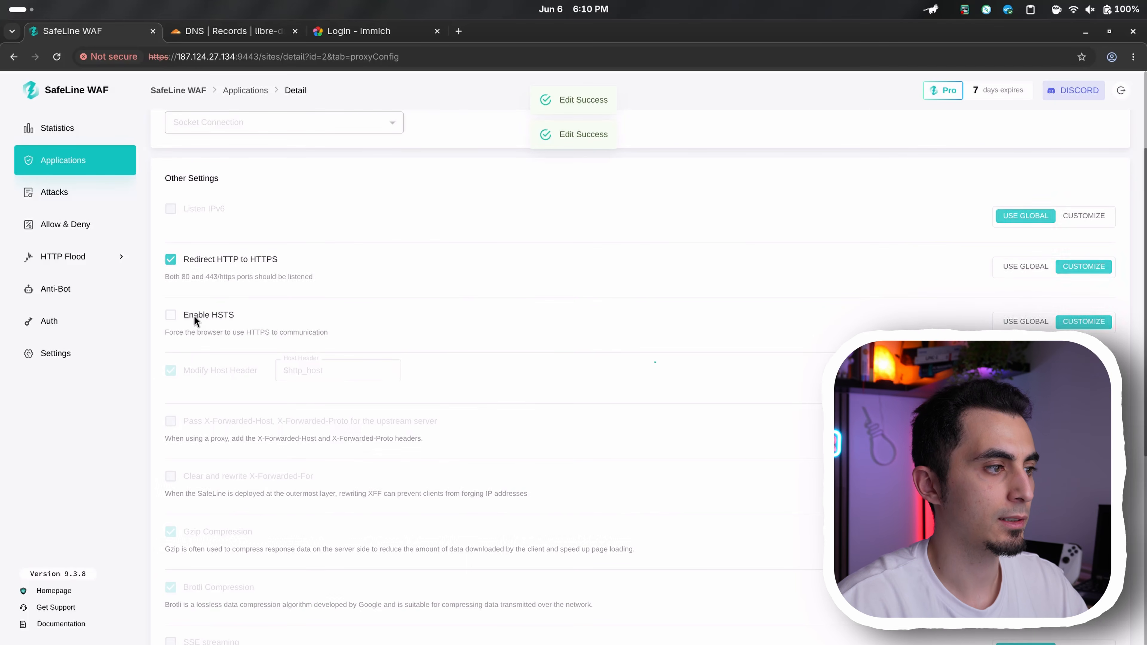
pyautogui.scroll(-3, 306, 425)
pyautogui.click(254, 484)
pyautogui.click(220, 485)
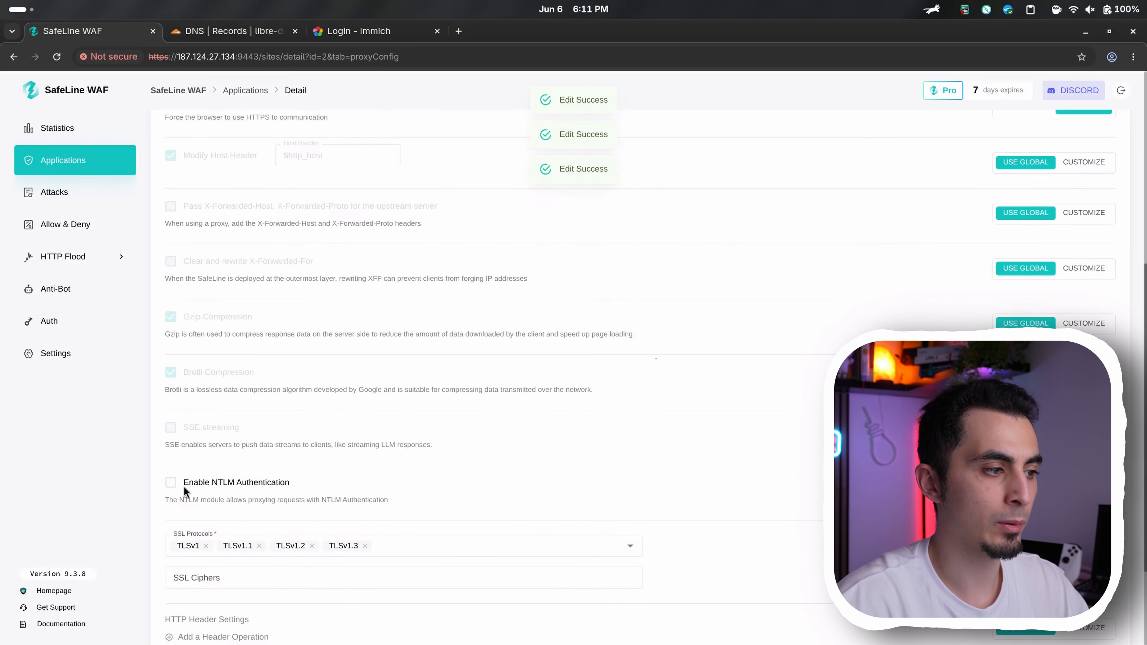
pyautogui.click(208, 485)
pyautogui.click(229, 485)
pyautogui.click(1026, 490)
# Review Immich's remaining advanced settings, routings and basic details, and check its Auth settings without changing them
pyautogui.scroll(-3, 629, 488)
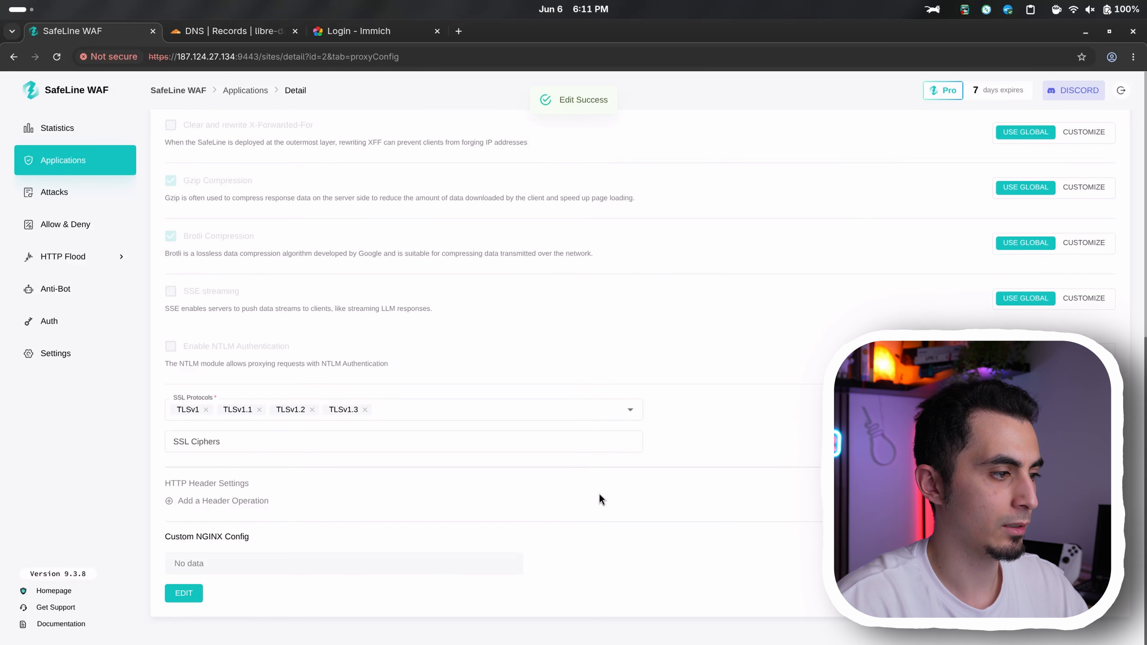
pyautogui.scroll(10, 200, 574)
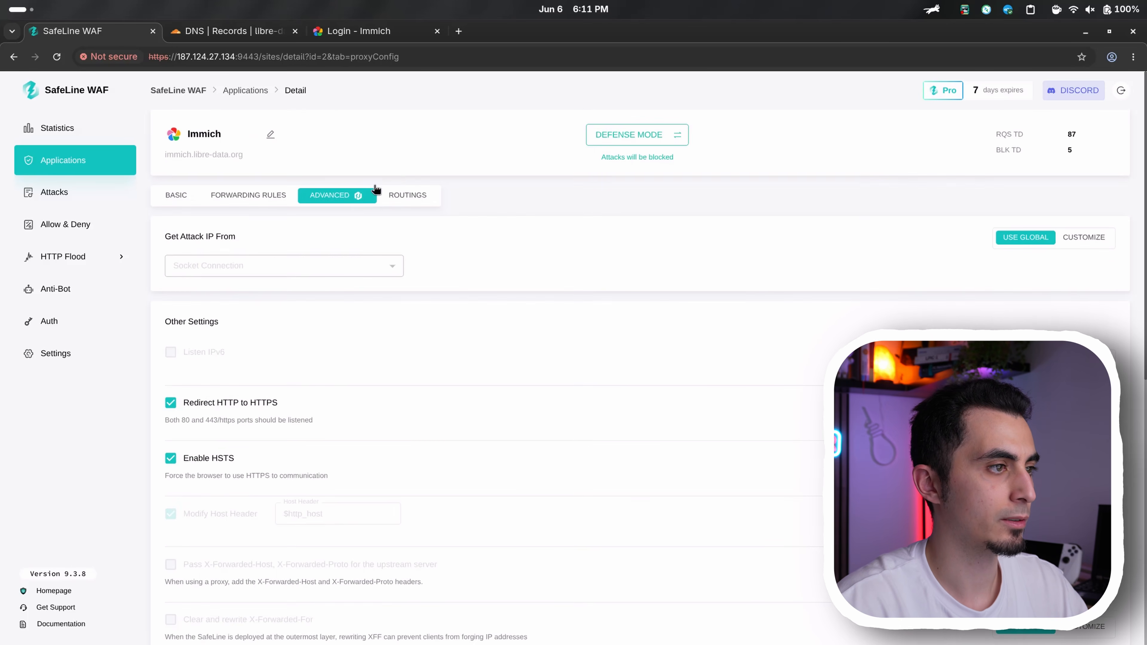
pyautogui.click(386, 194)
pyautogui.click(172, 201)
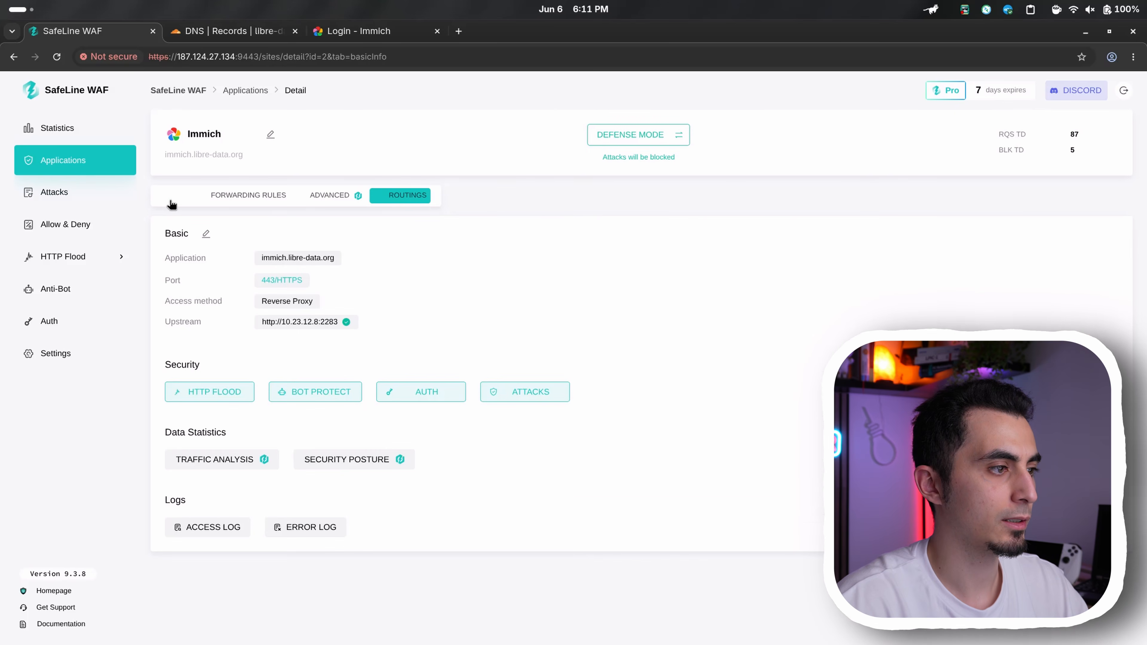
pyautogui.click(125, 172)
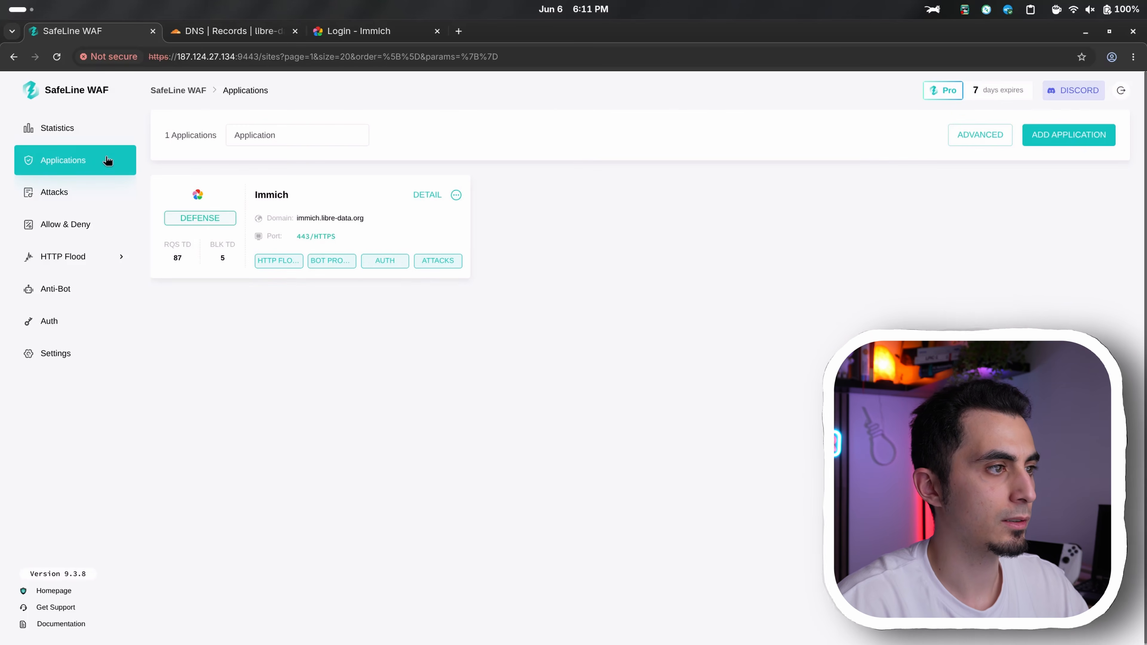
pyautogui.click(391, 264)
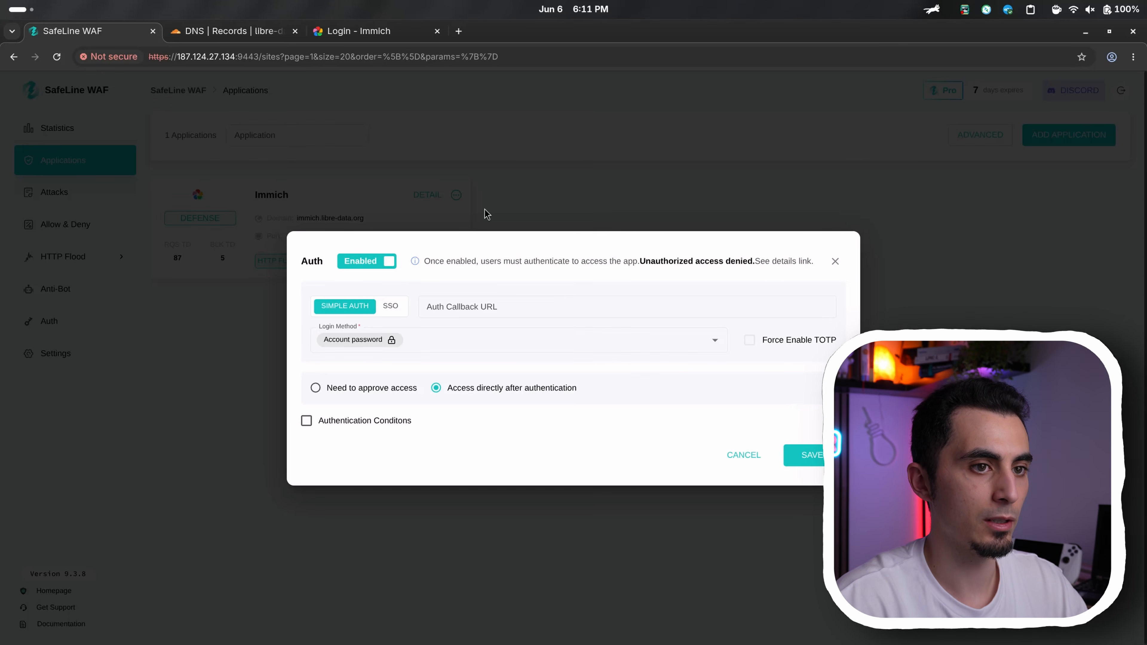
pyautogui.click(833, 261)
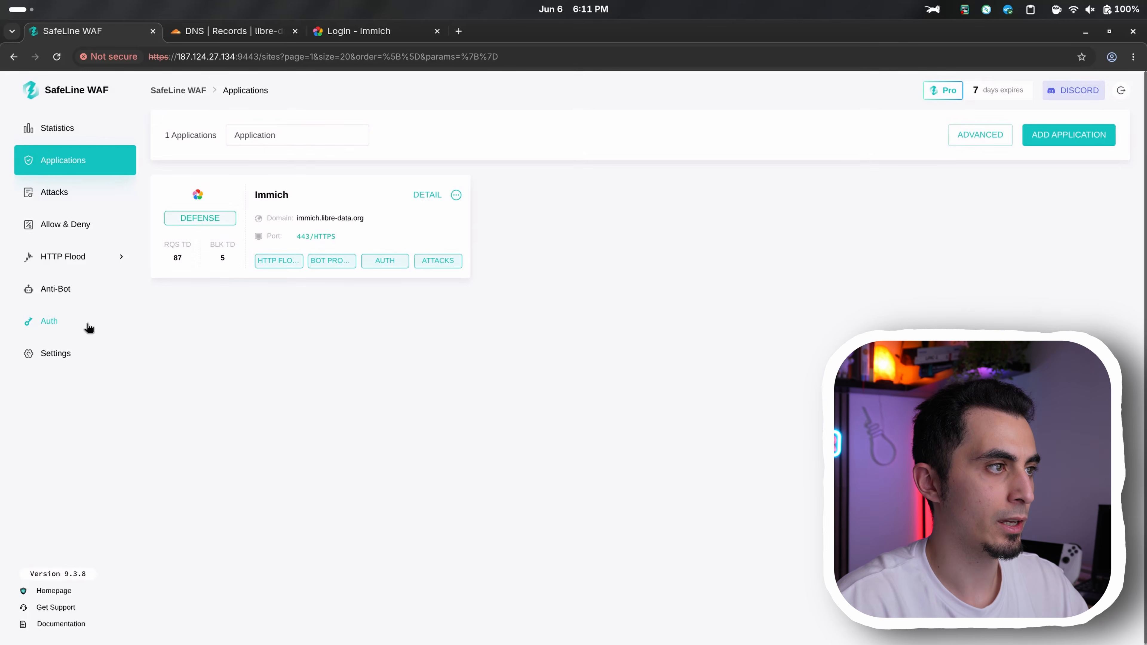
# Edit the existing user in Auth user management, set Immich access to Allowed and save the user
pyautogui.click(89, 326)
pyautogui.click(1098, 296)
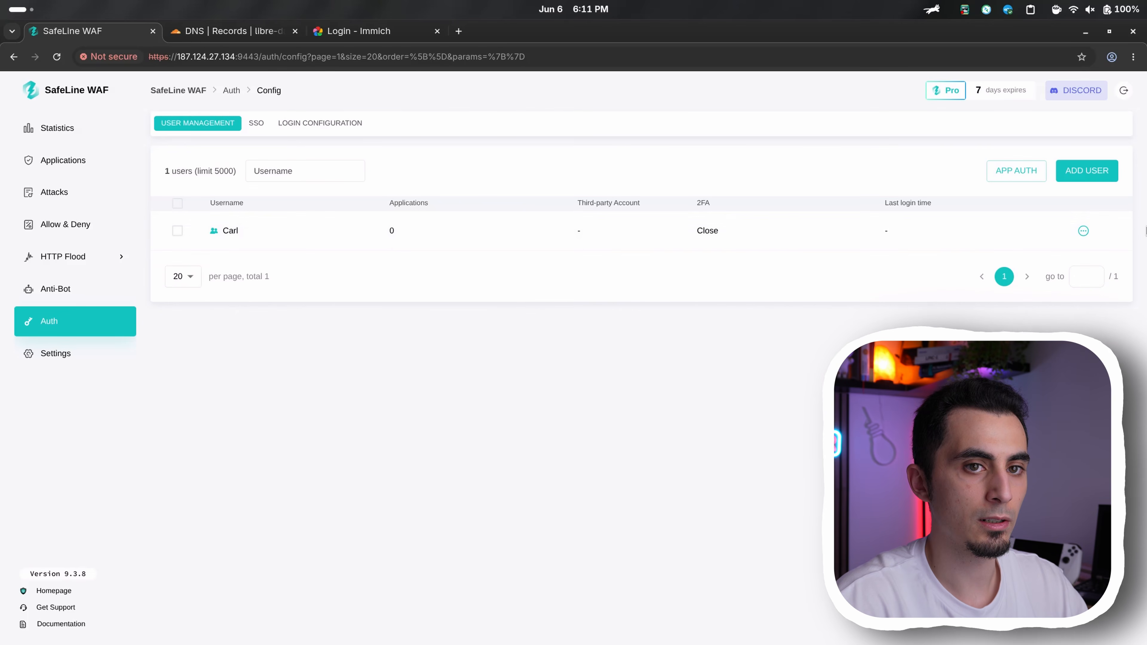
pyautogui.click(1084, 231)
pyautogui.click(1084, 255)
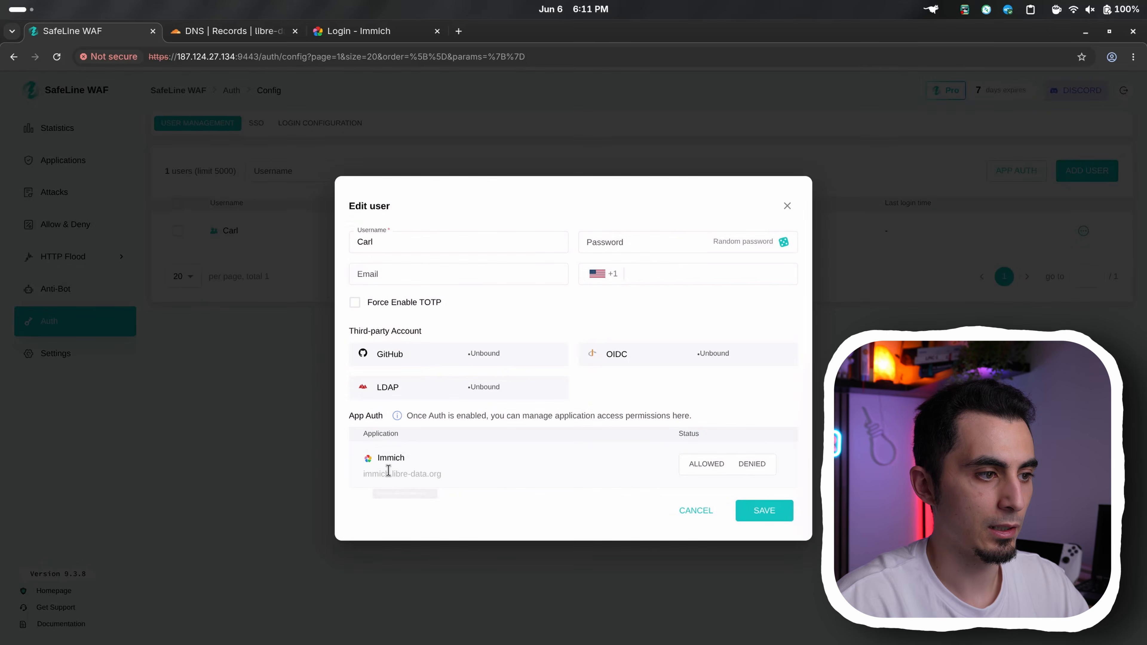
pyautogui.click(694, 468)
pyautogui.click(764, 511)
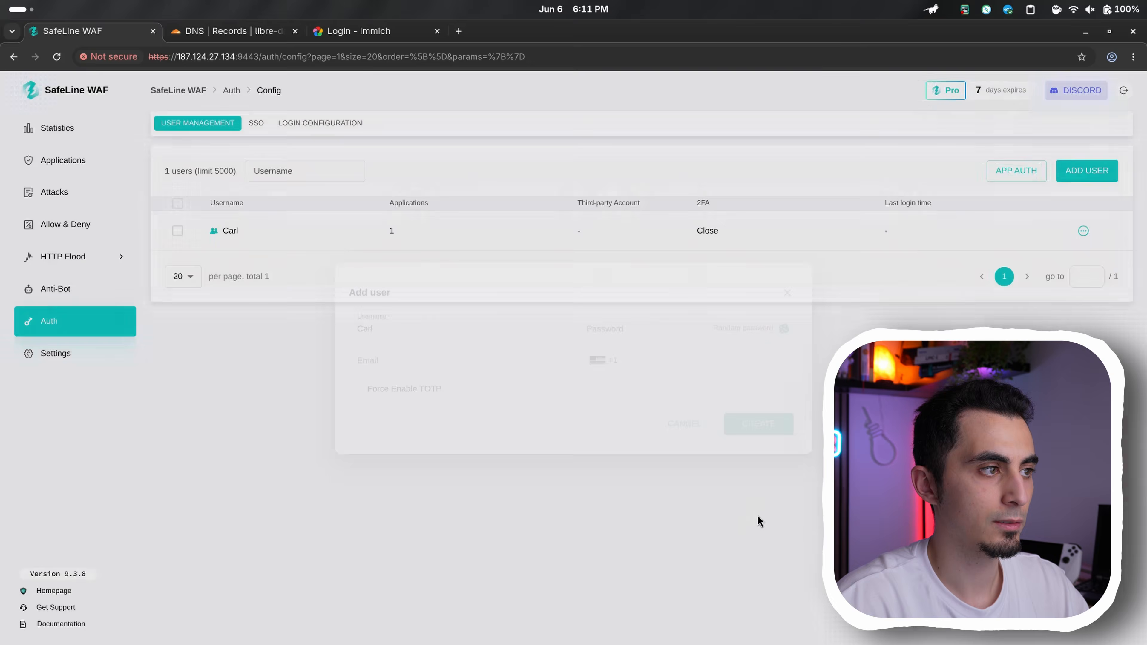
# Open immich.libre-data.org in a new tab and sign in through the WAF login page with the user's username and password
pyautogui.hotkey('ctrl', 't')
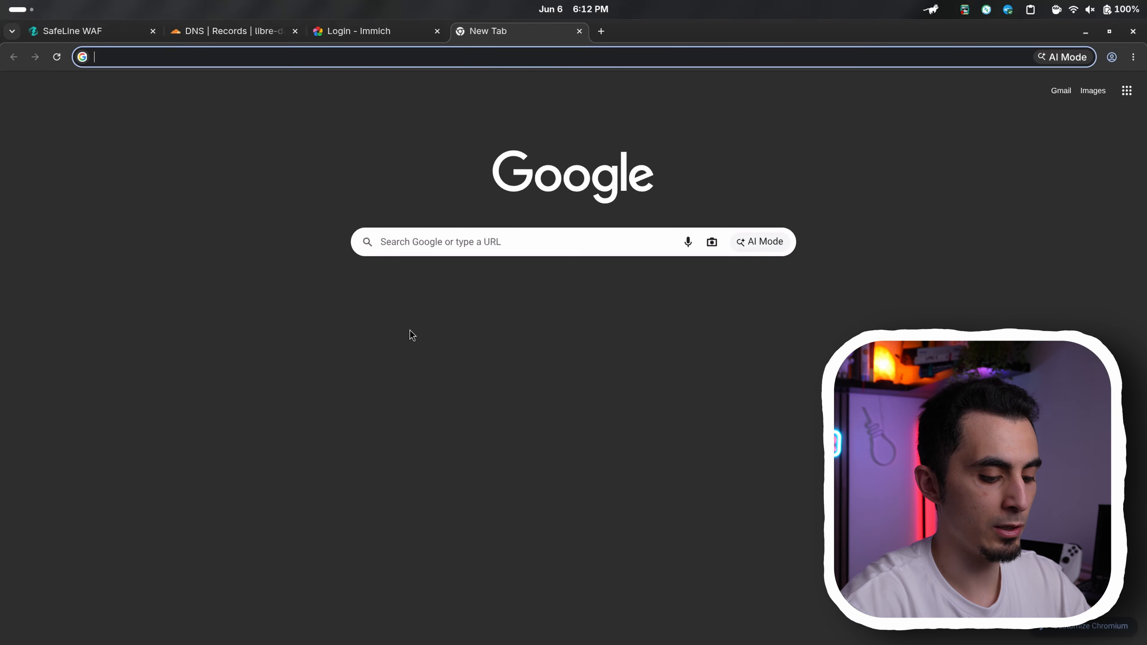
pyautogui.write('immich.libre-data.org')
pyautogui.press('Return')
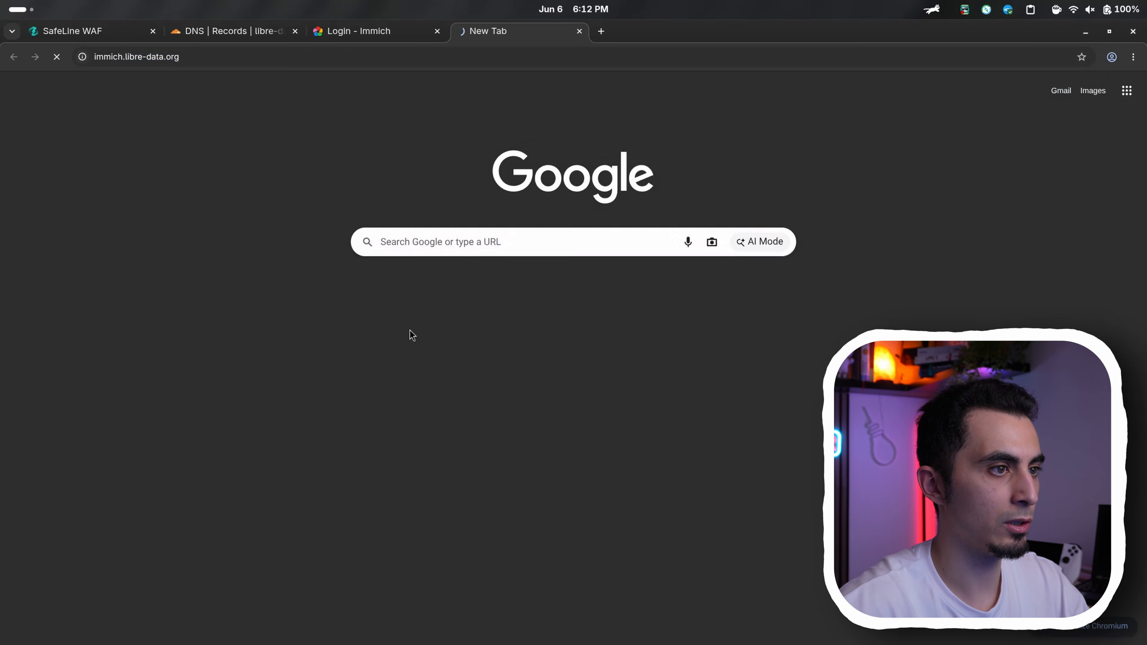
pyautogui.write('Carl')
pyautogui.press('Tab')
pyautogui.write('p')
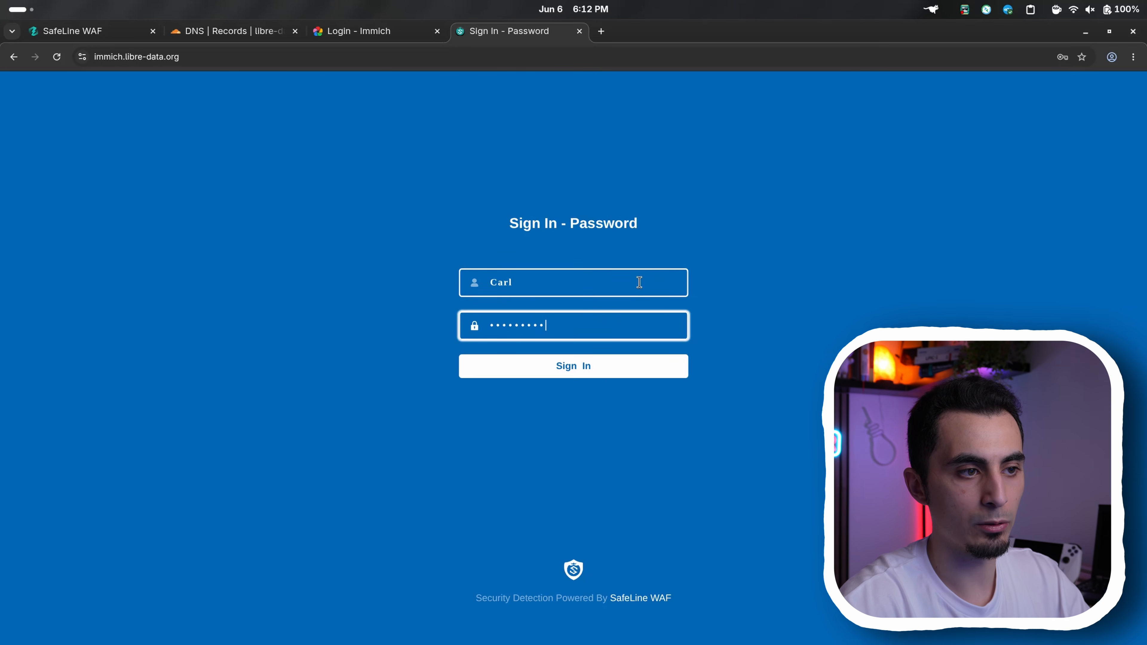
pyautogui.press('Return')
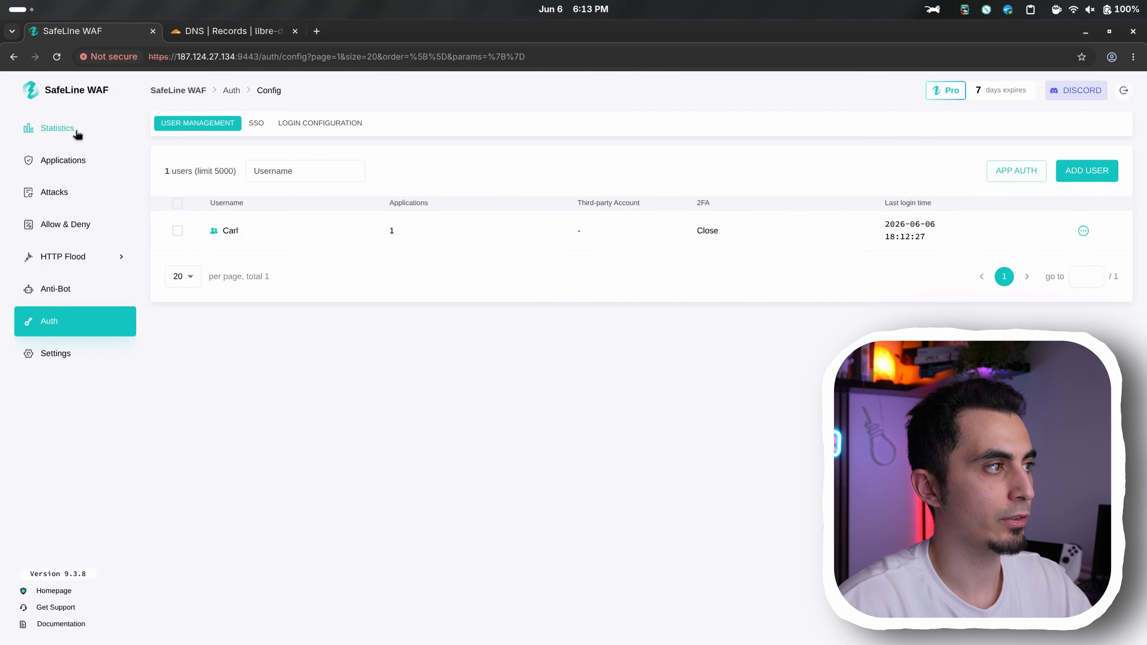
# Open the WAF statistics and examine the geo location globe, blocked requests, blocked rate and unique IP figures
pyautogui.click(58, 135)
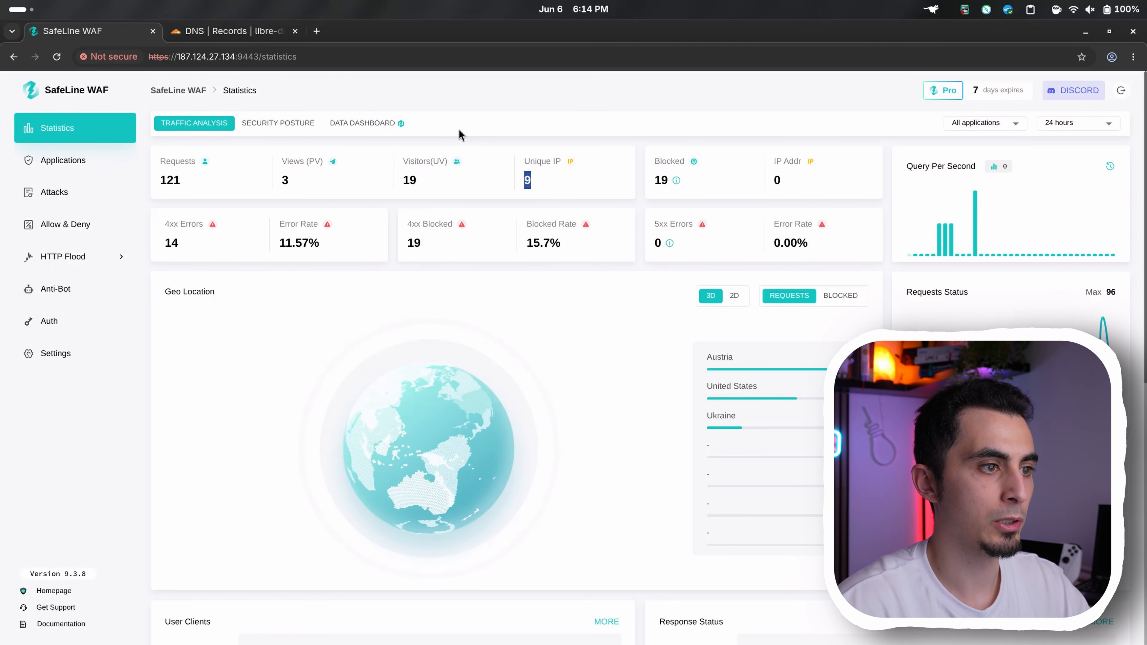
pyautogui.moveTo(462, 403); pyautogui.dragTo(481, 465)
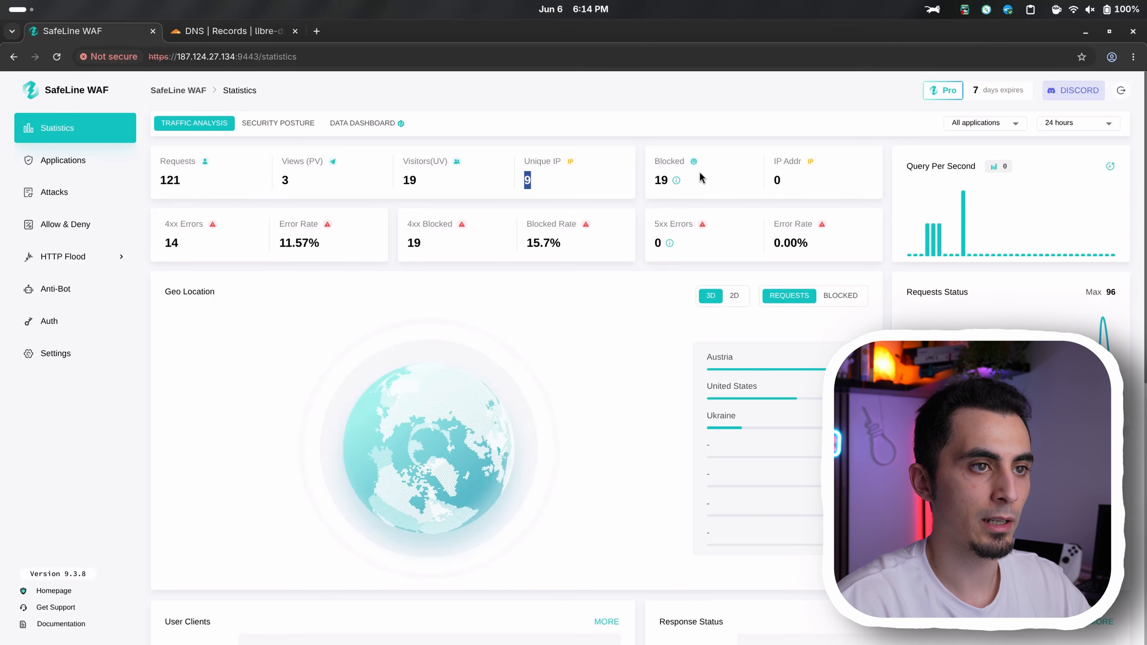
pyautogui.moveTo(680, 182)
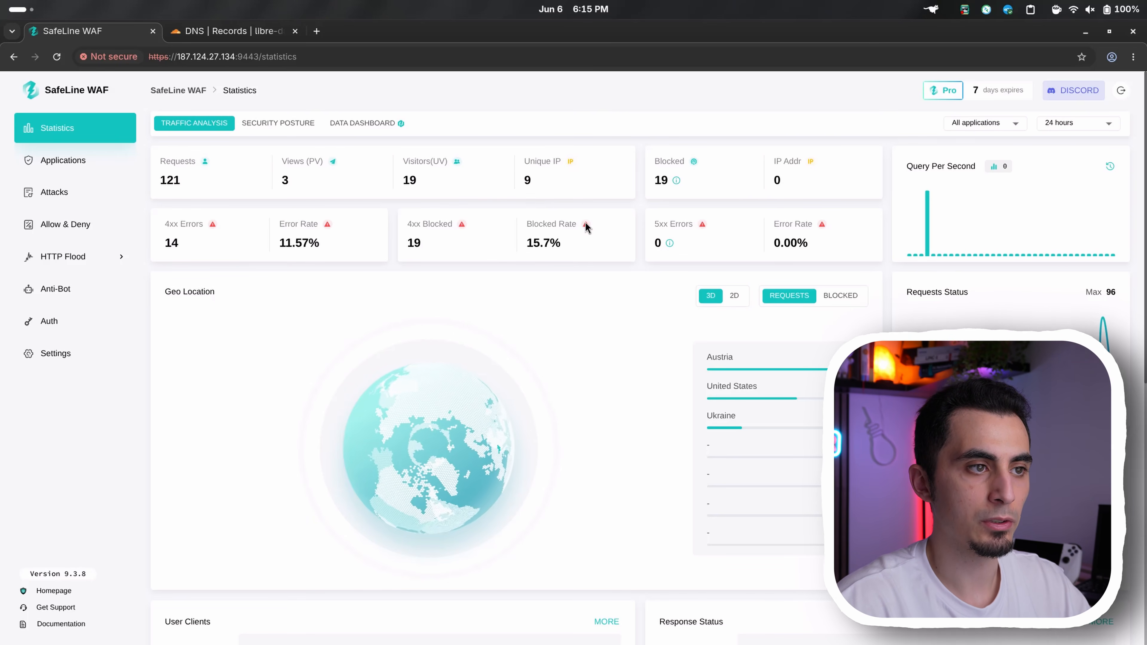
pyautogui.moveTo(571, 246); pyautogui.dragTo(533, 239)
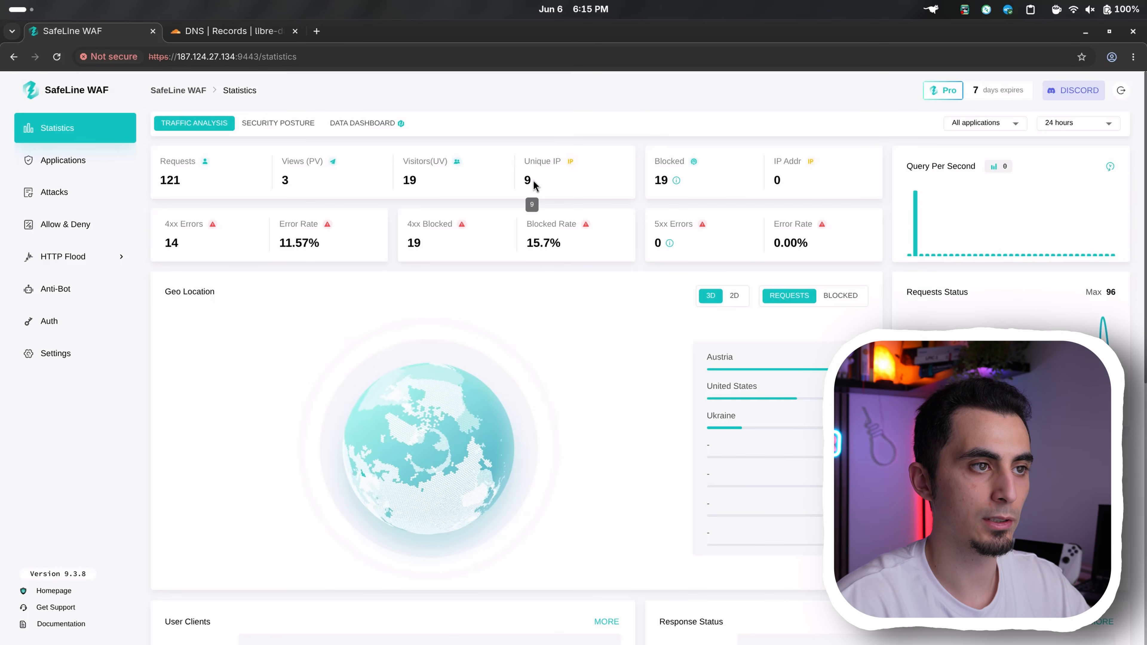
pyautogui.doubleClick(532, 183)
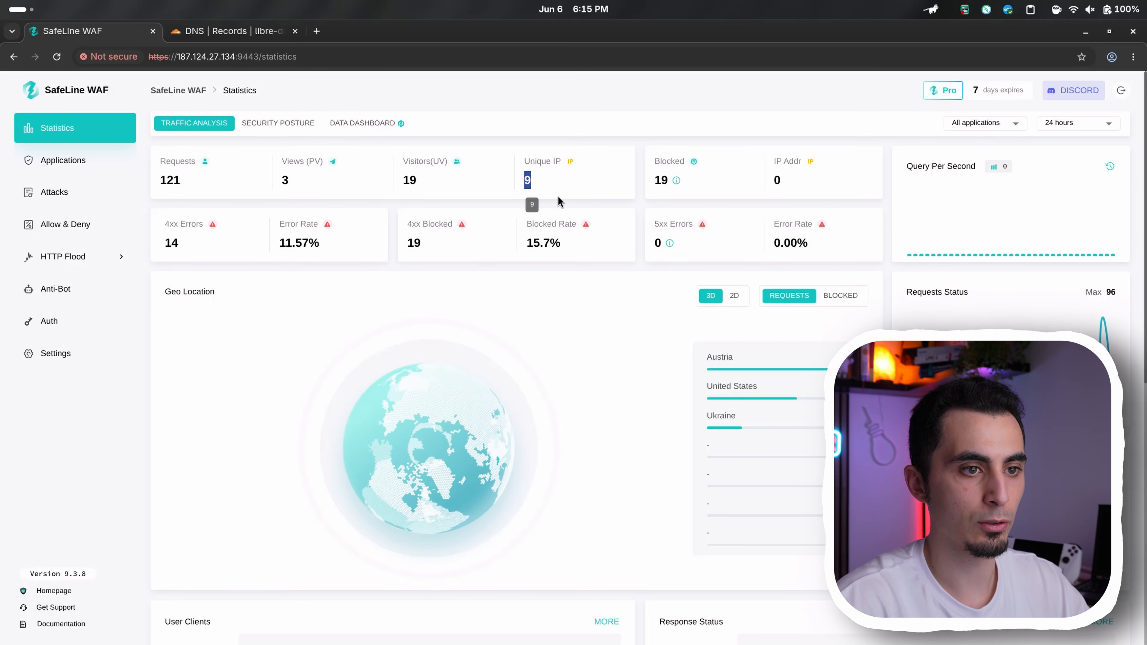
# Examine the countries listed beside the geo location globe in the traffic analysis statistics
pyautogui.doubleClick(733, 358)
pyautogui.doubleClick(729, 359)
pyautogui.click(730, 360)
pyautogui.tripleClick(763, 391)
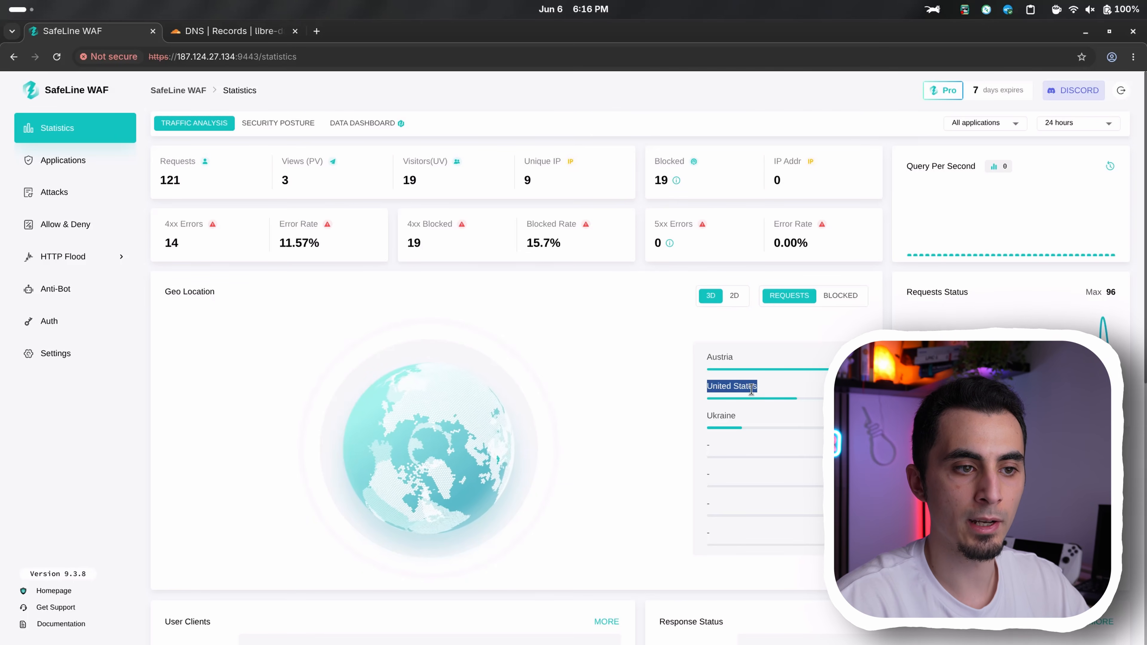
pyautogui.doubleClick(737, 418)
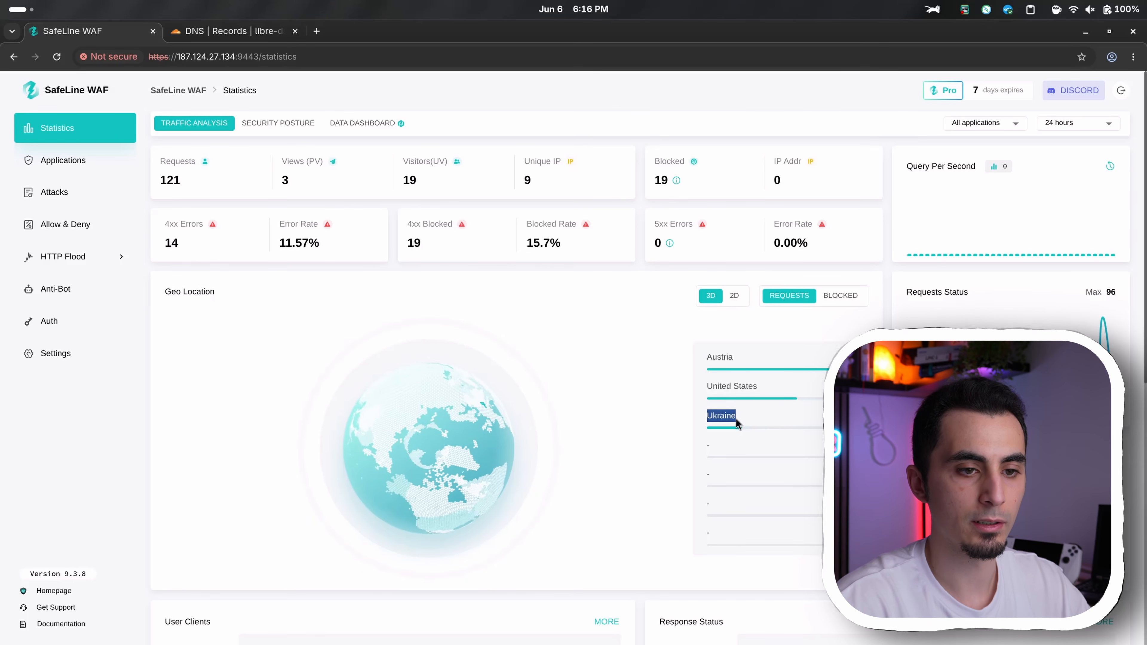
pyautogui.click(775, 418)
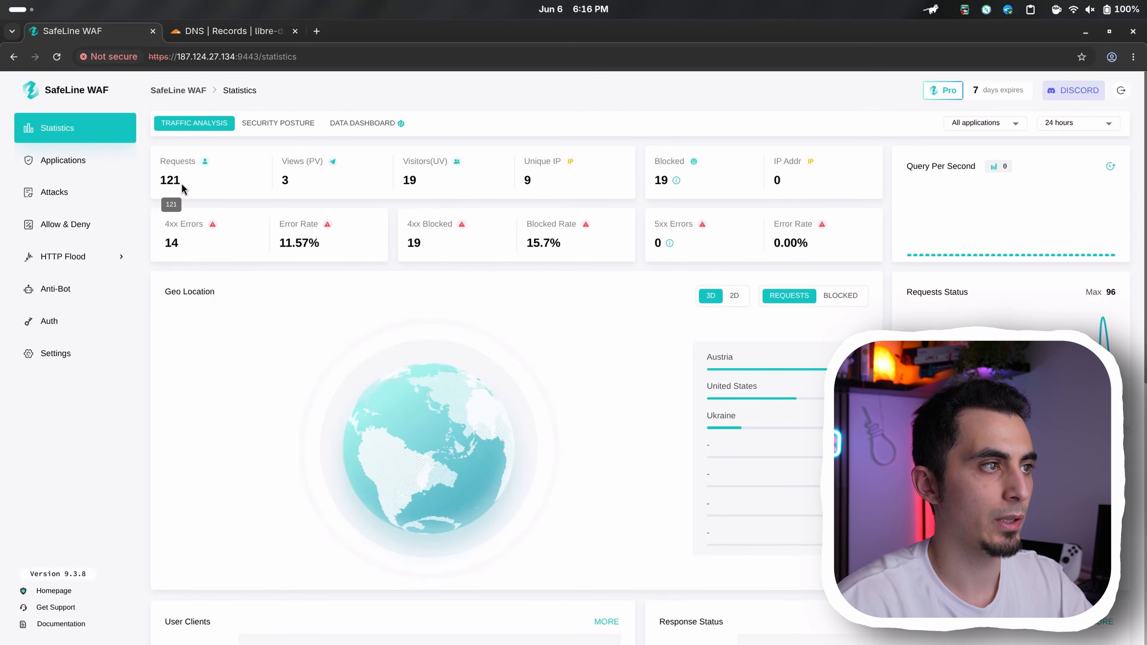
# View the security posture statistics, inspect the Anti-Bot records behind a real-time Immich event, and return to the statistics
pyautogui.click(282, 128)
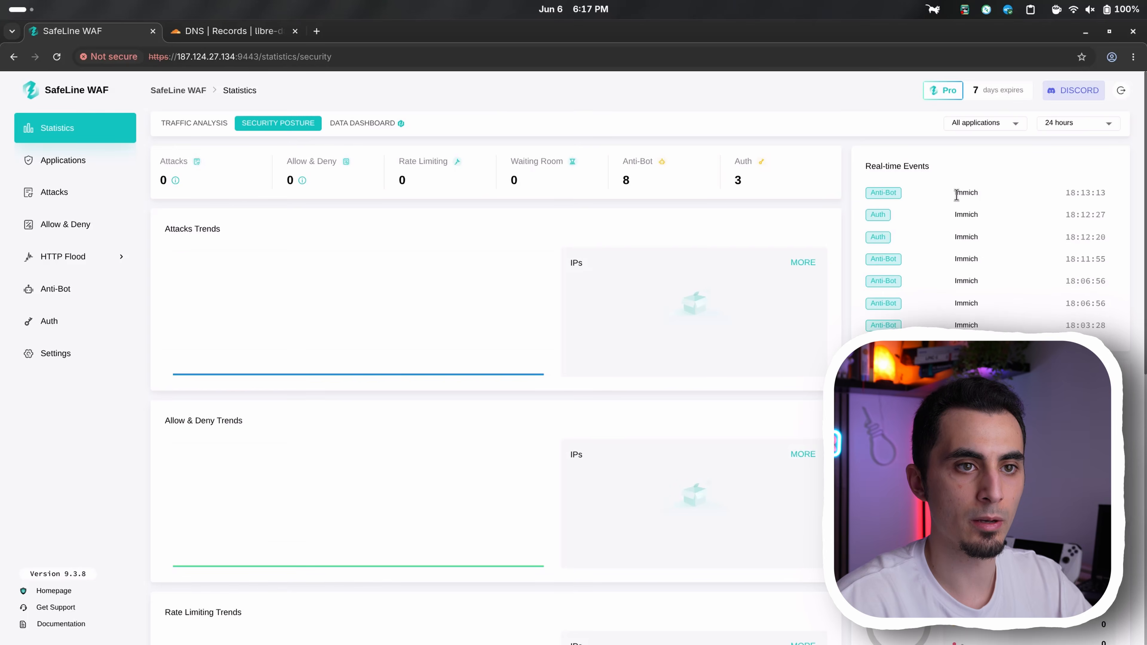
pyautogui.click(915, 195)
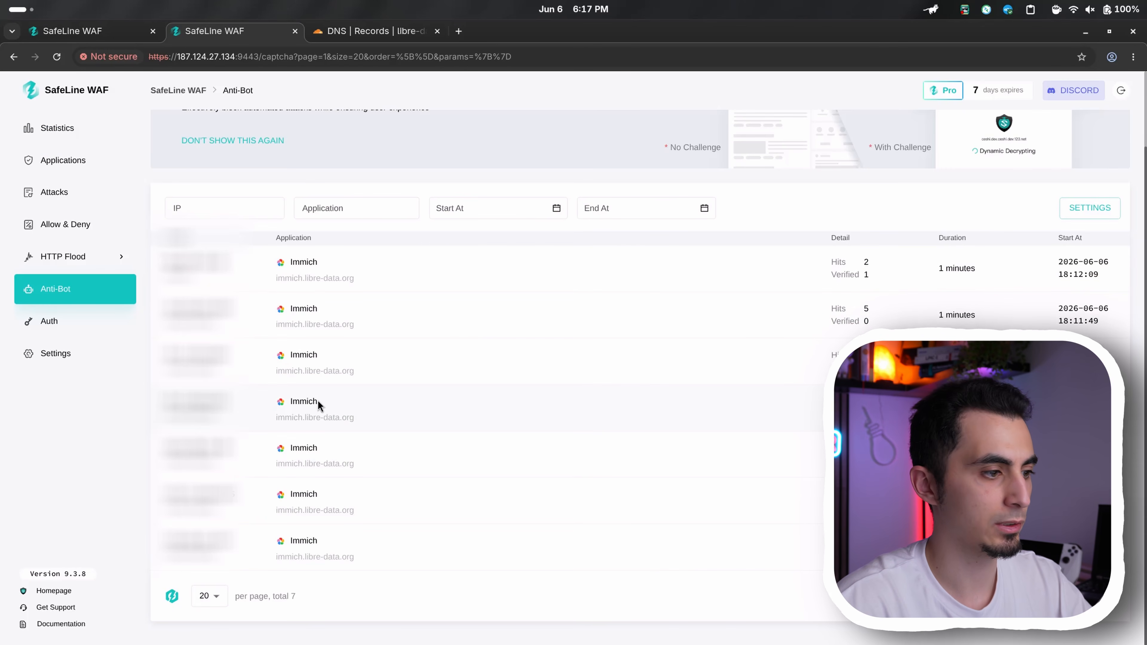
pyautogui.hotkey('ctrl', 'w')
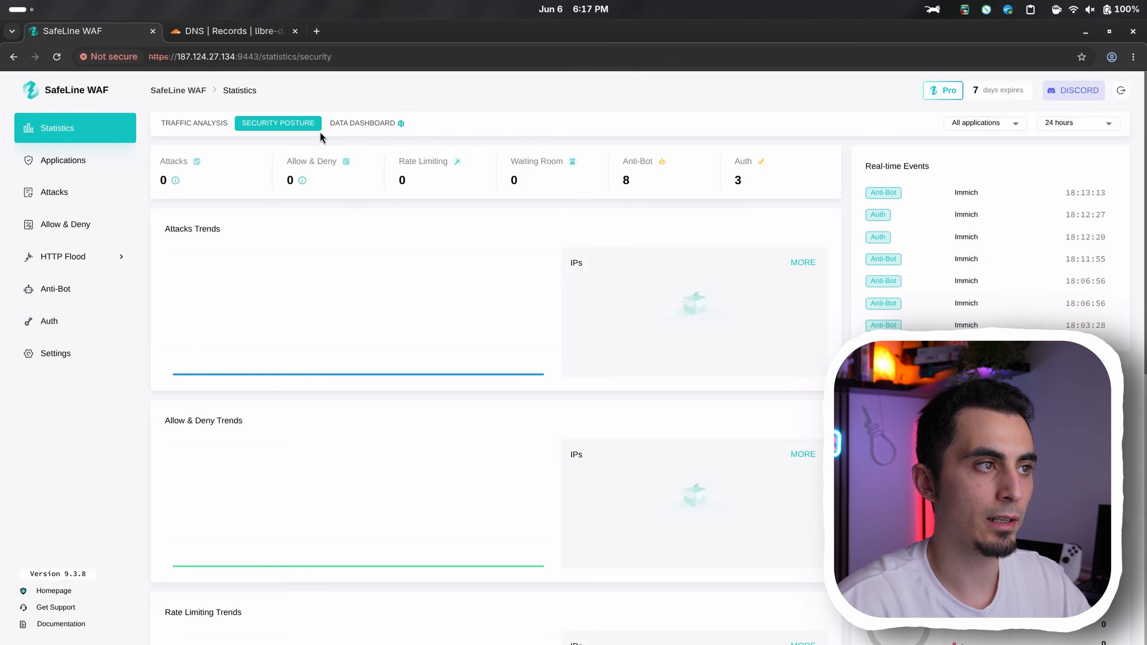
# Start the data dashboard with the Dark Theme, the default title and 1 day validity, and view it
pyautogui.click(339, 128)
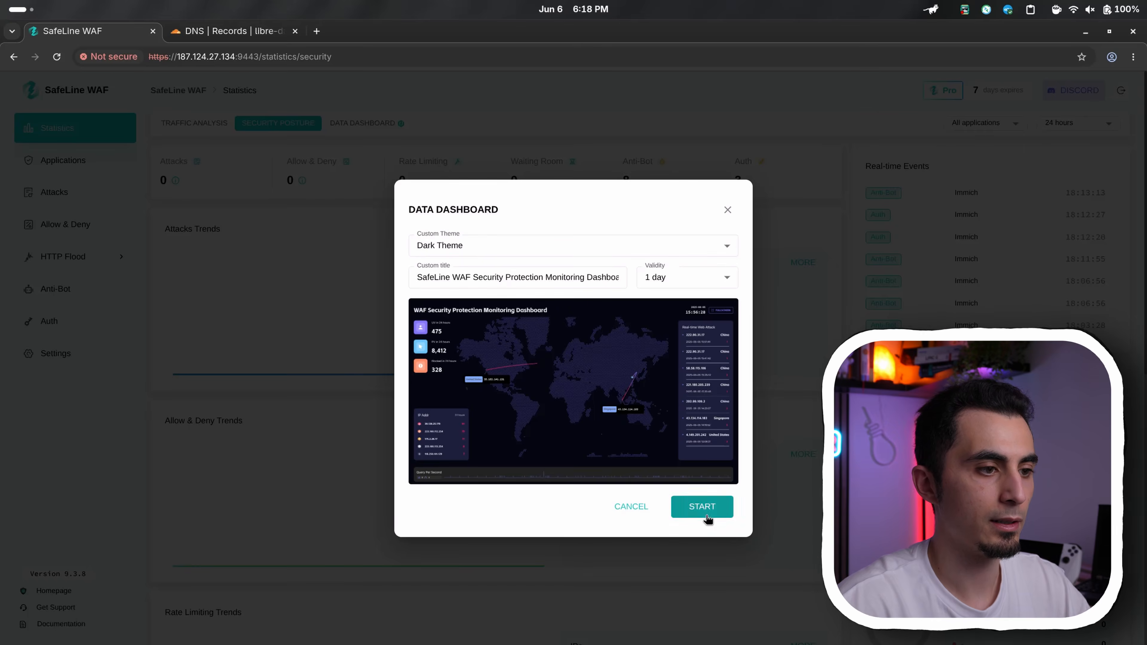
pyautogui.click(702, 506)
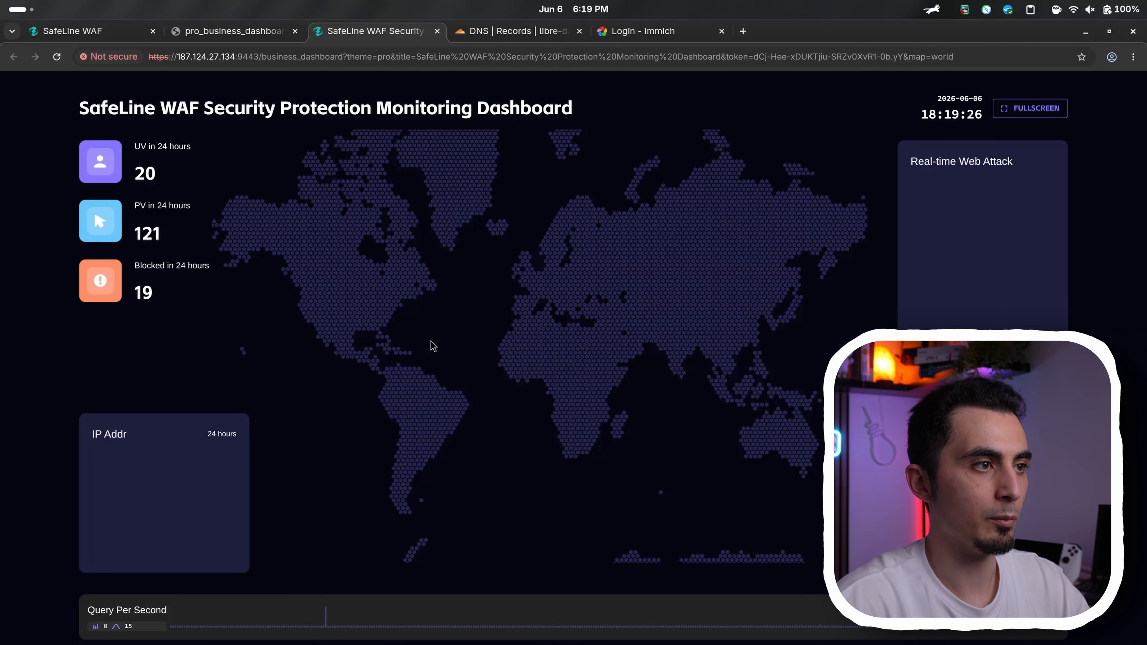
pyautogui.click(224, 32)
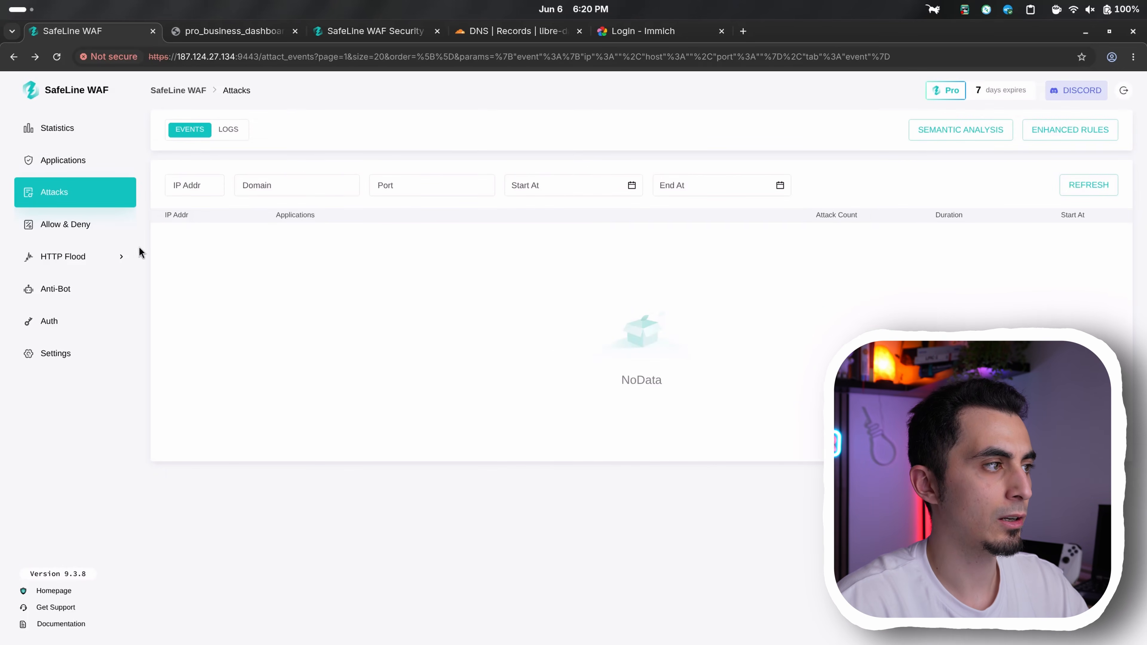
# Go through the protection pages to the HTTP Flood rate limiting settings and read the Basic Attack Limit rule
pyautogui.click(86, 233)
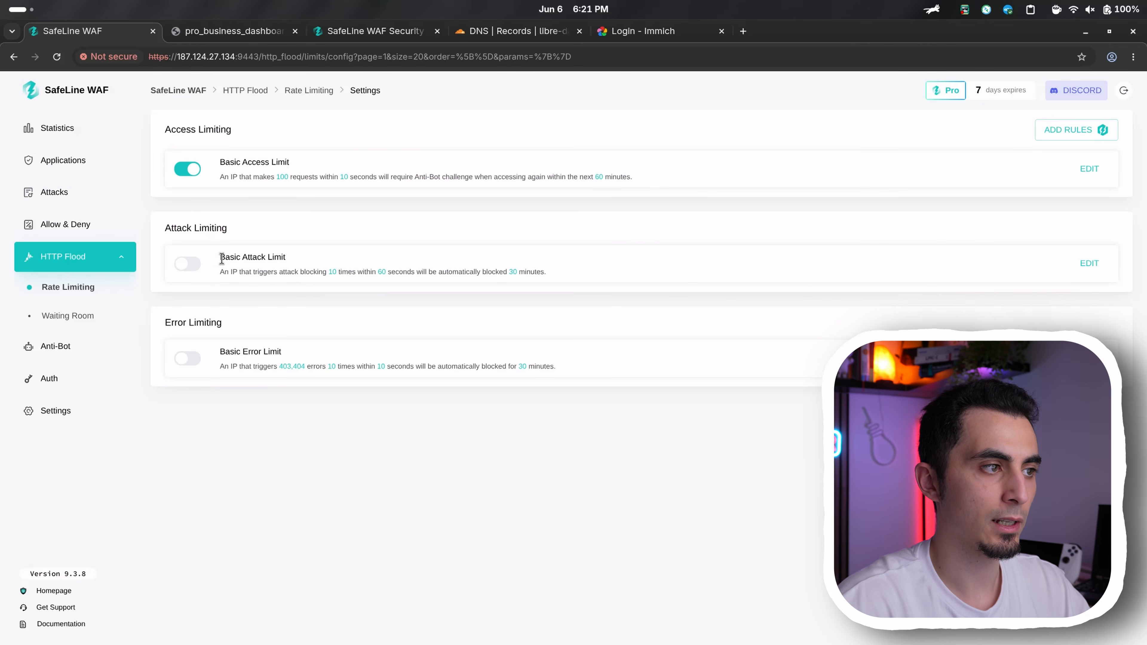
pyautogui.moveTo(240, 257); pyautogui.dragTo(277, 252)
pyautogui.click(231, 345)
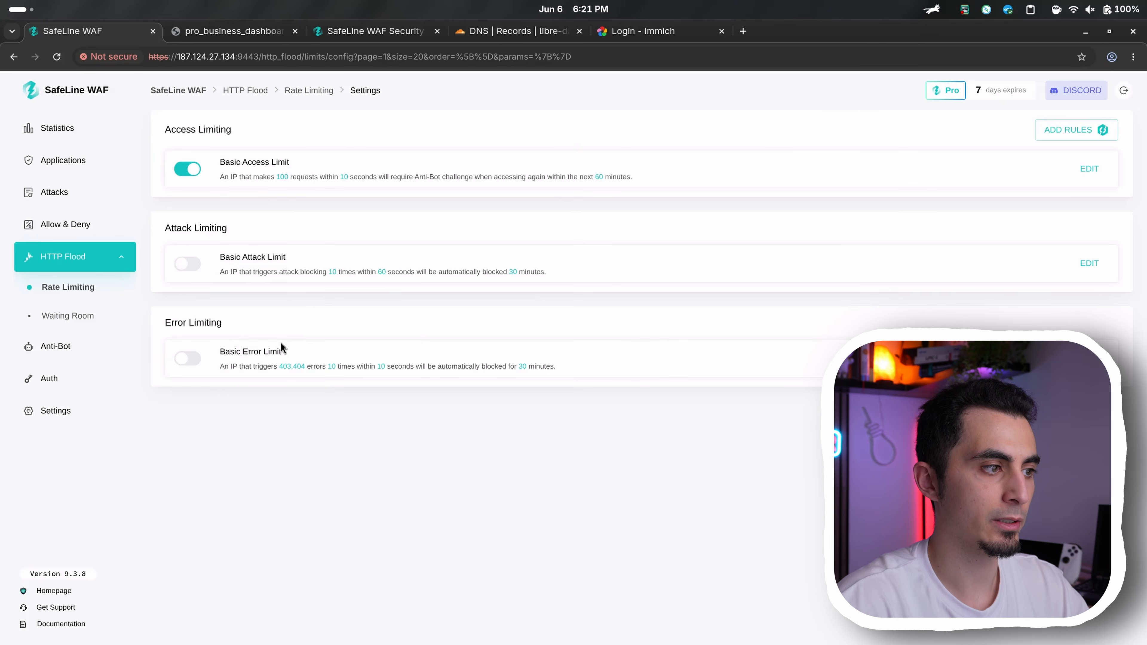
pyautogui.moveTo(220, 271); pyautogui.dragTo(458, 272)
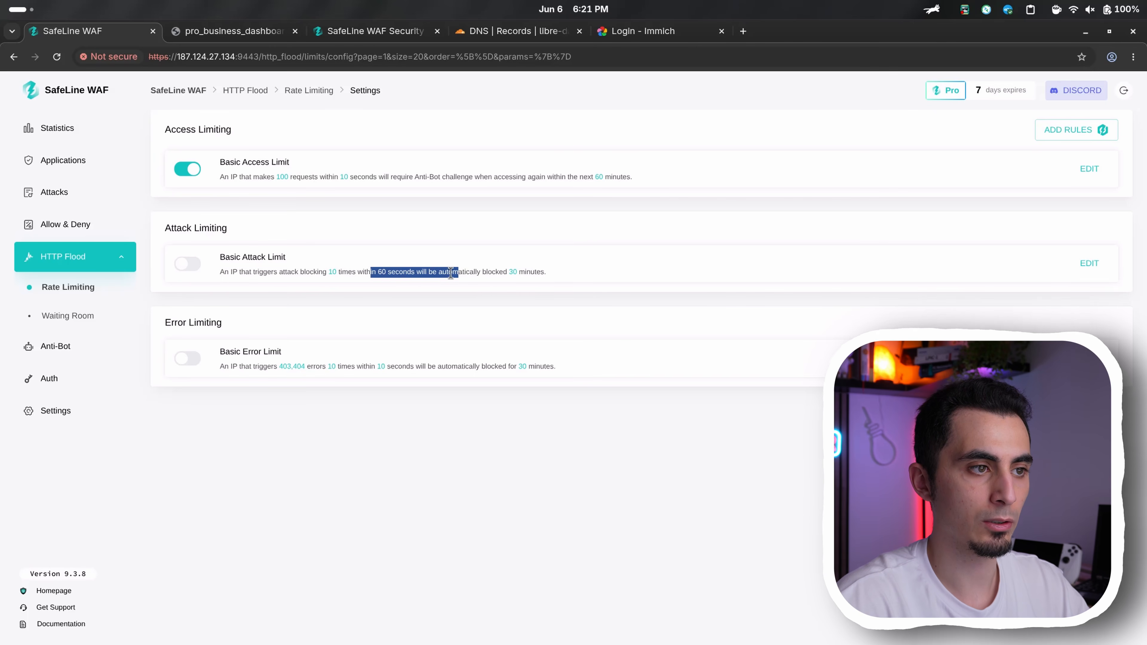
pyautogui.click(500, 272)
pyautogui.moveTo(500, 272); pyautogui.dragTo(551, 273)
# Set the Basic Attack Limit to block for 60 minutes after 5 attacks within 30 seconds, and enable the rule
pyautogui.click(1089, 263)
pyautogui.doubleClick(739, 361)
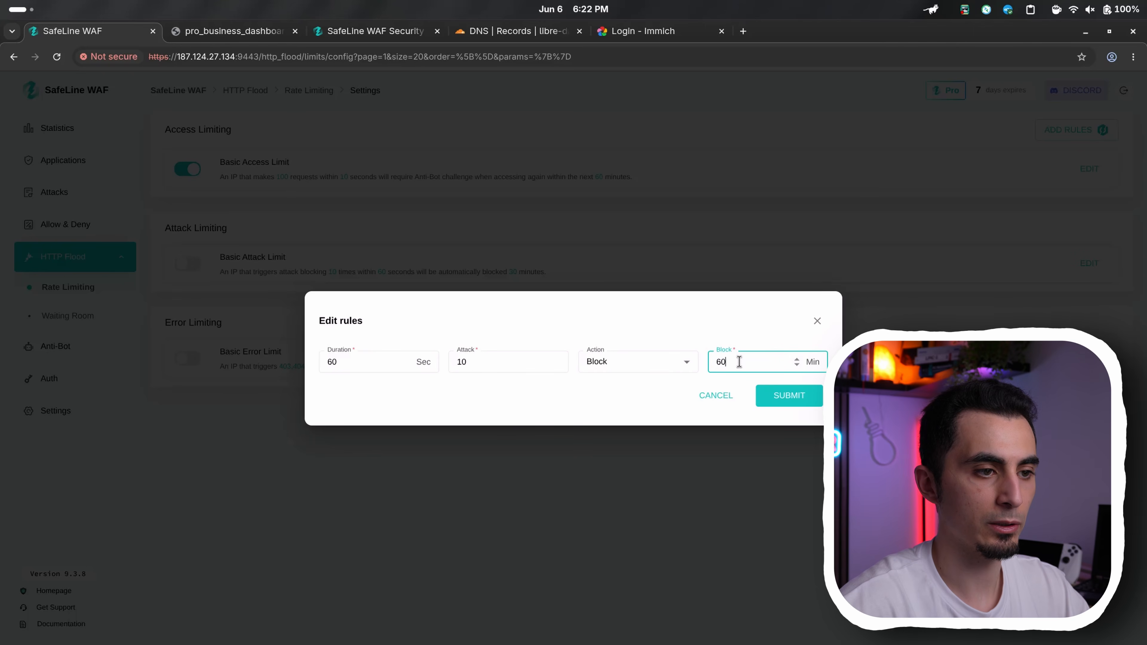
pyautogui.doubleClick(483, 355)
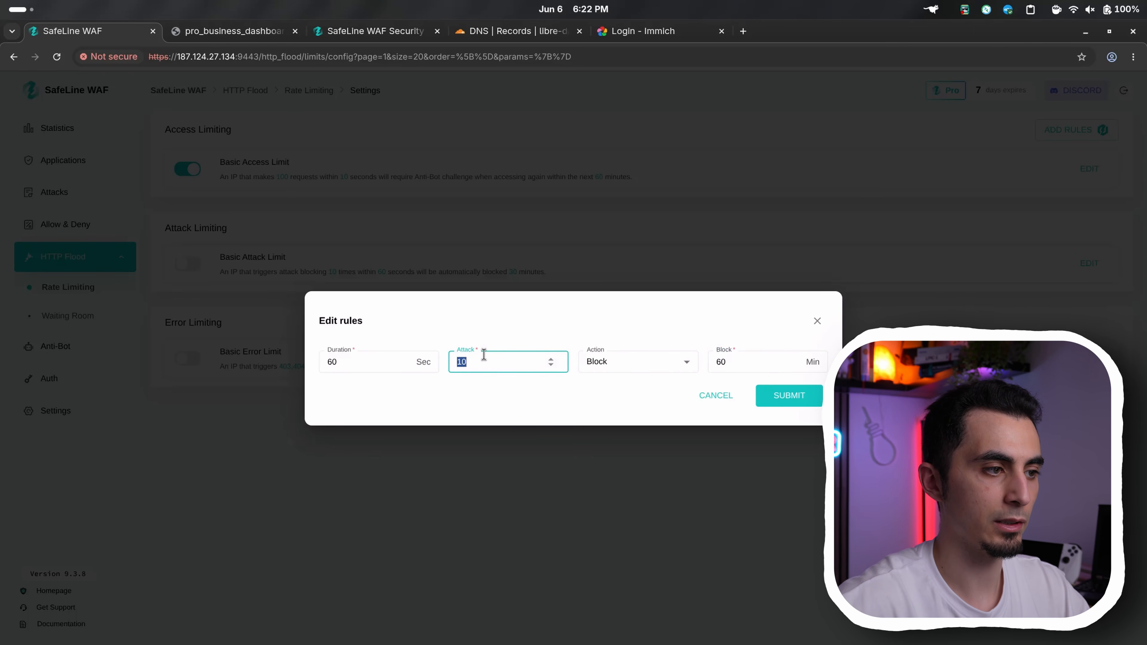
pyautogui.doubleClick(384, 362)
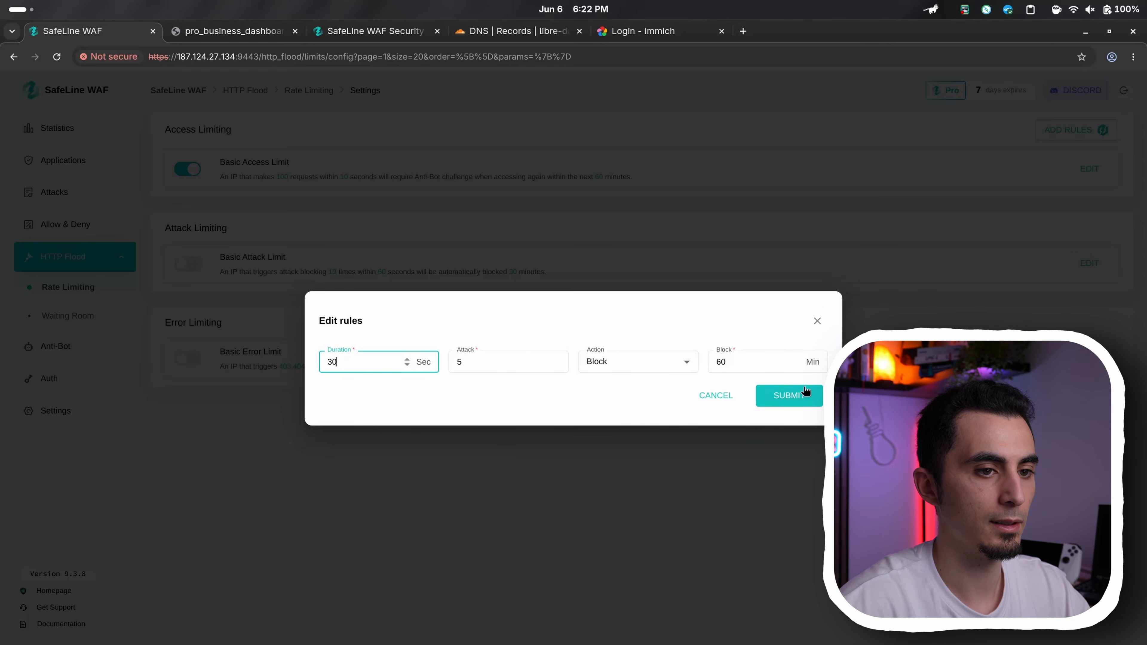
pyautogui.click(770, 398)
pyautogui.click(186, 263)
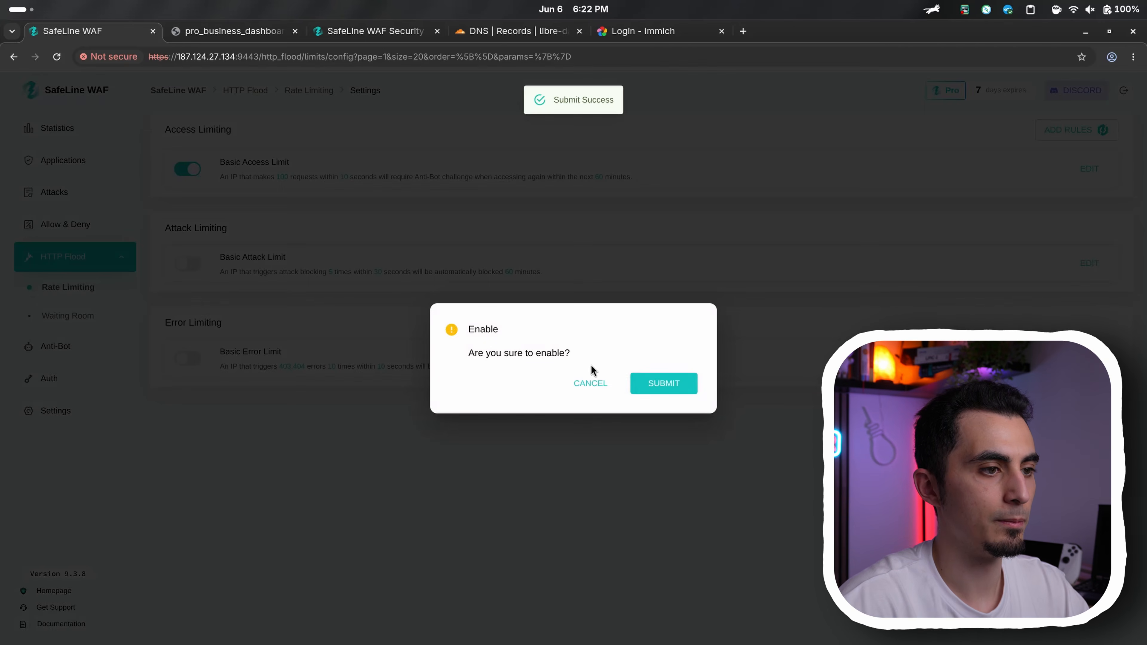
pyautogui.click(650, 384)
# Read the Basic Error Limit rule and review the Waiting Room page and the Anti-Bot challenge records
pyautogui.moveTo(222, 366); pyautogui.dragTo(307, 368)
pyautogui.click(86, 316)
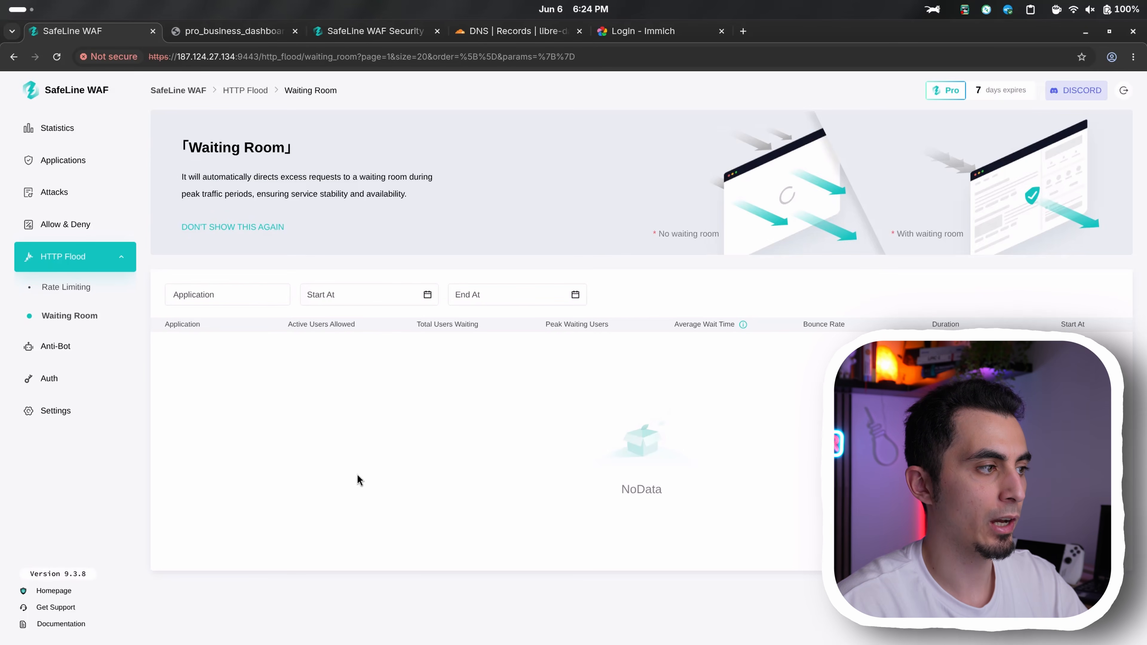
pyautogui.click(113, 349)
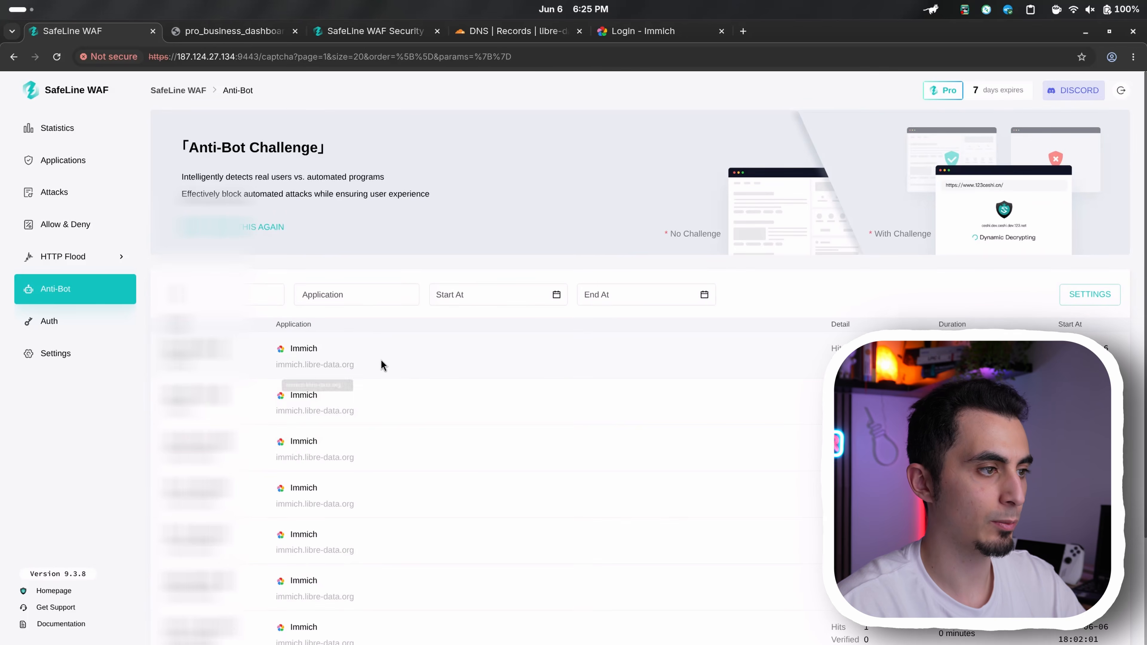
pyautogui.scroll(-3, 403, 371)
pyautogui.scroll(2, 395, 430)
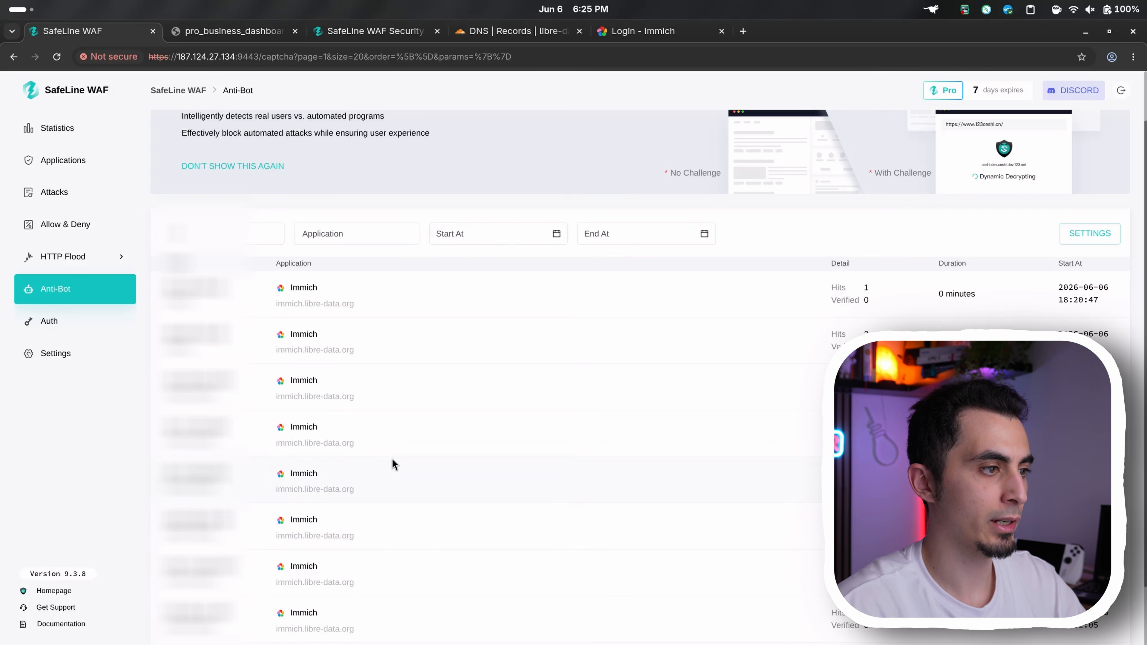
pyautogui.scroll(1, 464, 346)
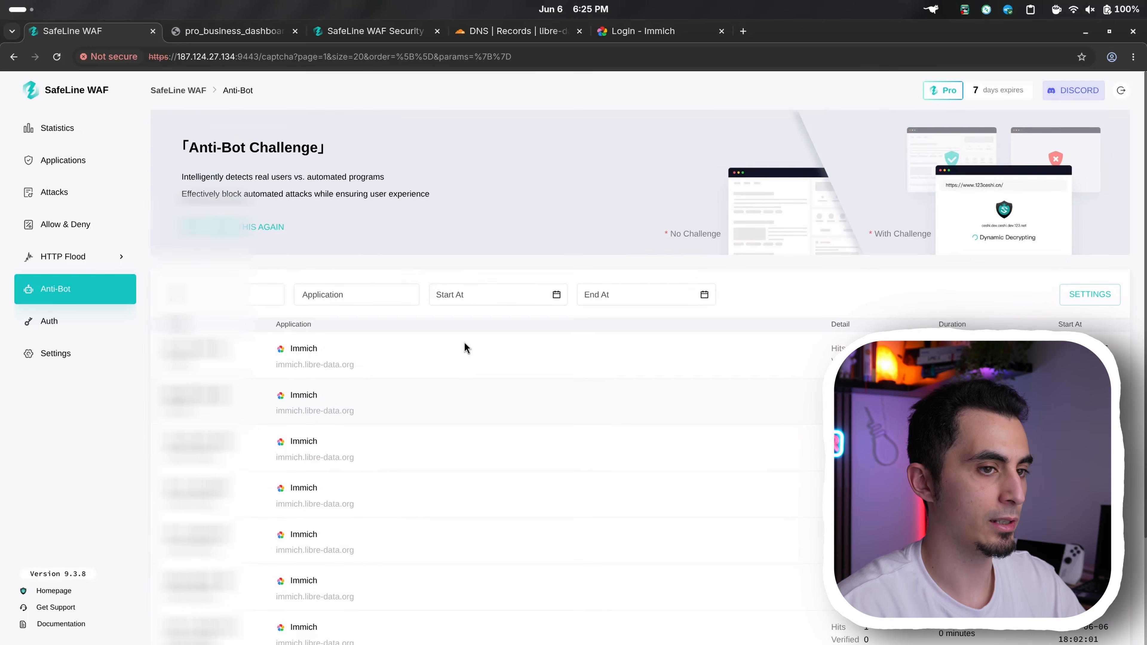
# Review the Auth login records for Immich, the SSO page and the login configuration
pyautogui.click(48, 321)
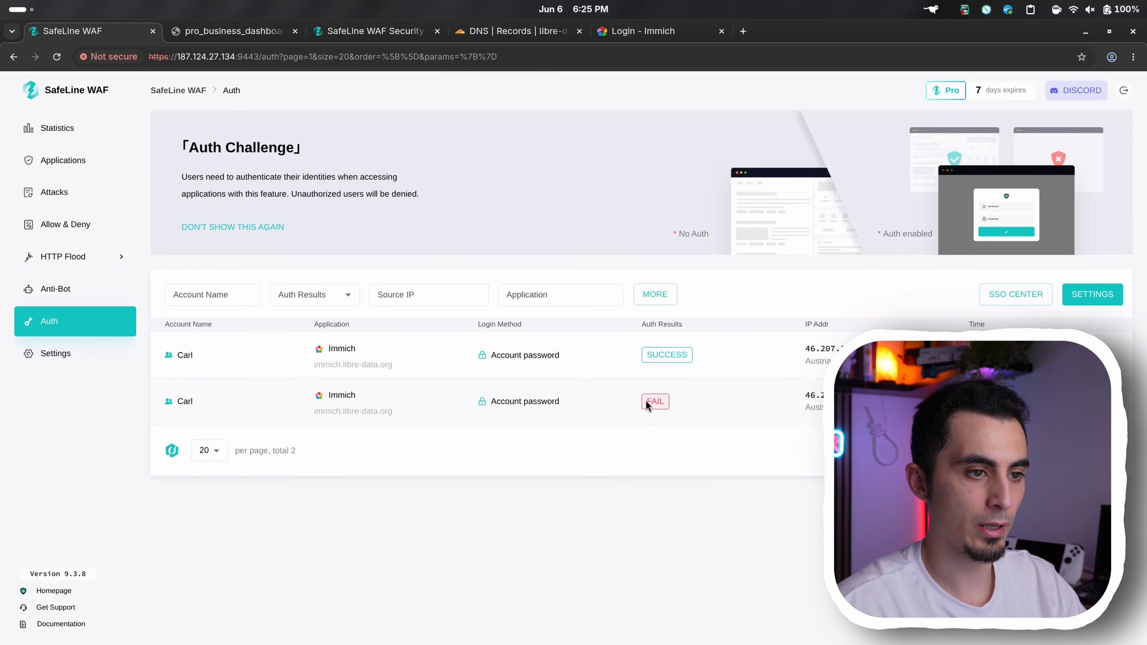
pyautogui.moveTo(660, 402); pyautogui.dragTo(660, 405)
pyautogui.click(1014, 296)
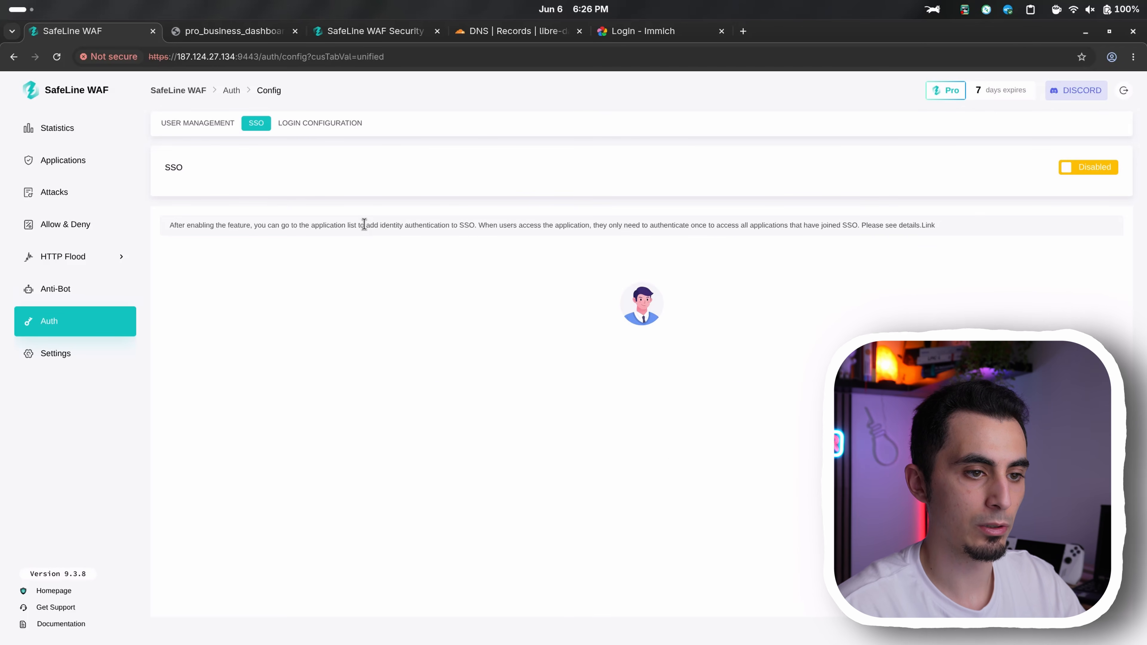
pyautogui.click(320, 123)
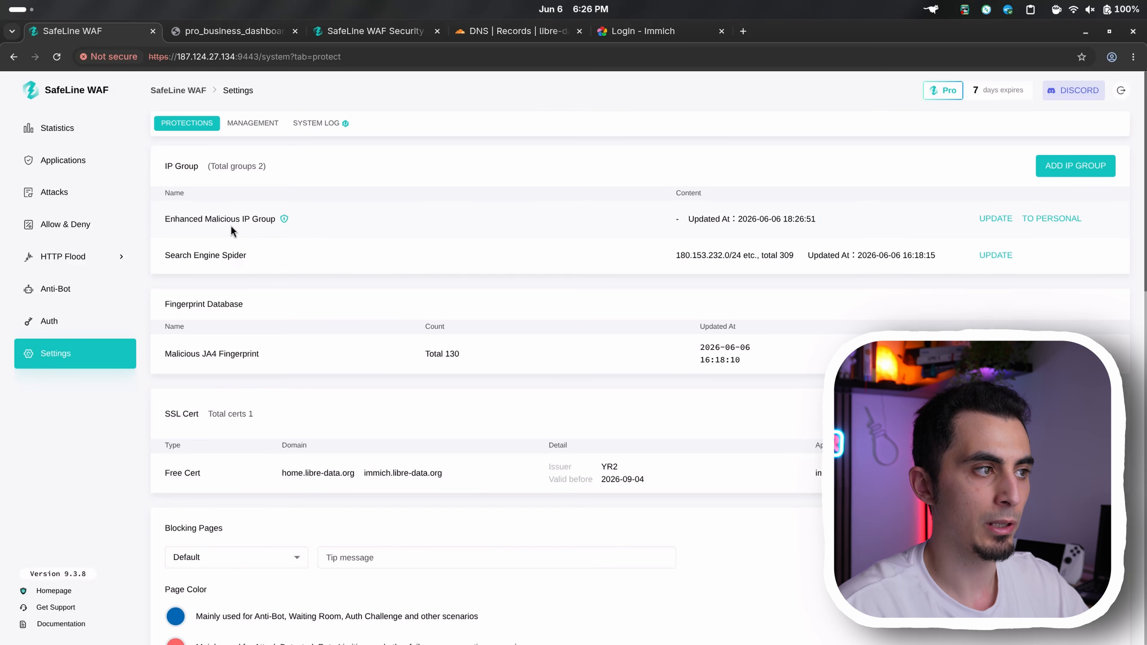
# Review the malicious IP group and the Telegram and Discord notification options in the WAF protection settings without saving
pyautogui.moveTo(214, 219); pyautogui.dragTo(276, 220)
pyautogui.moveTo(205, 218); pyautogui.dragTo(250, 220)
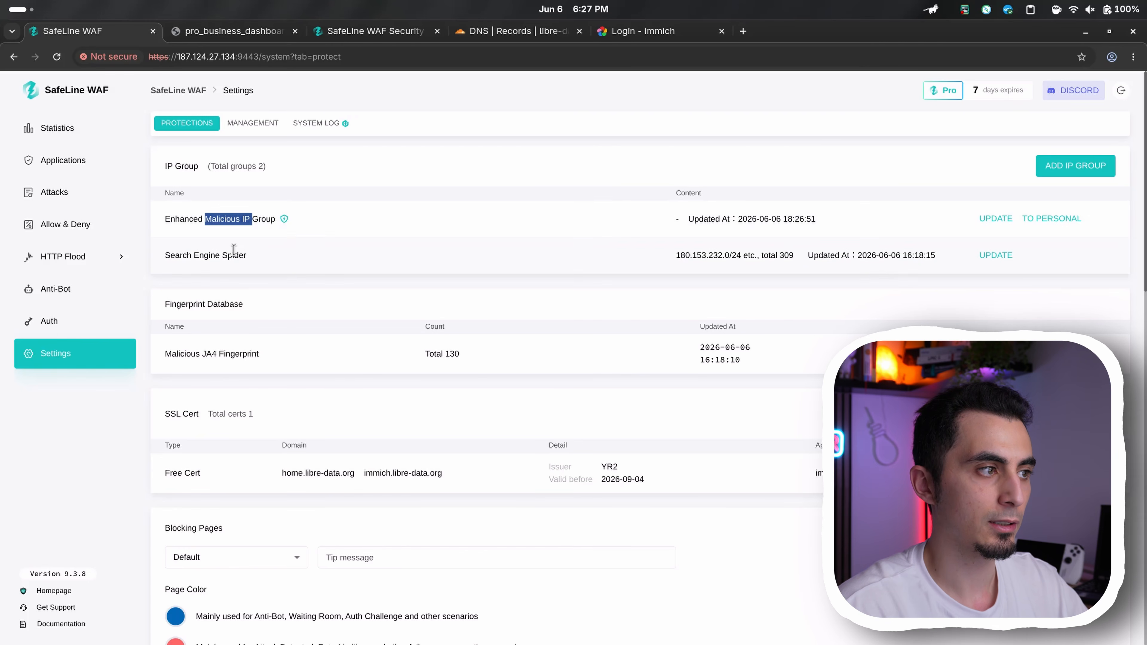
pyautogui.scroll(-15, 332, 381)
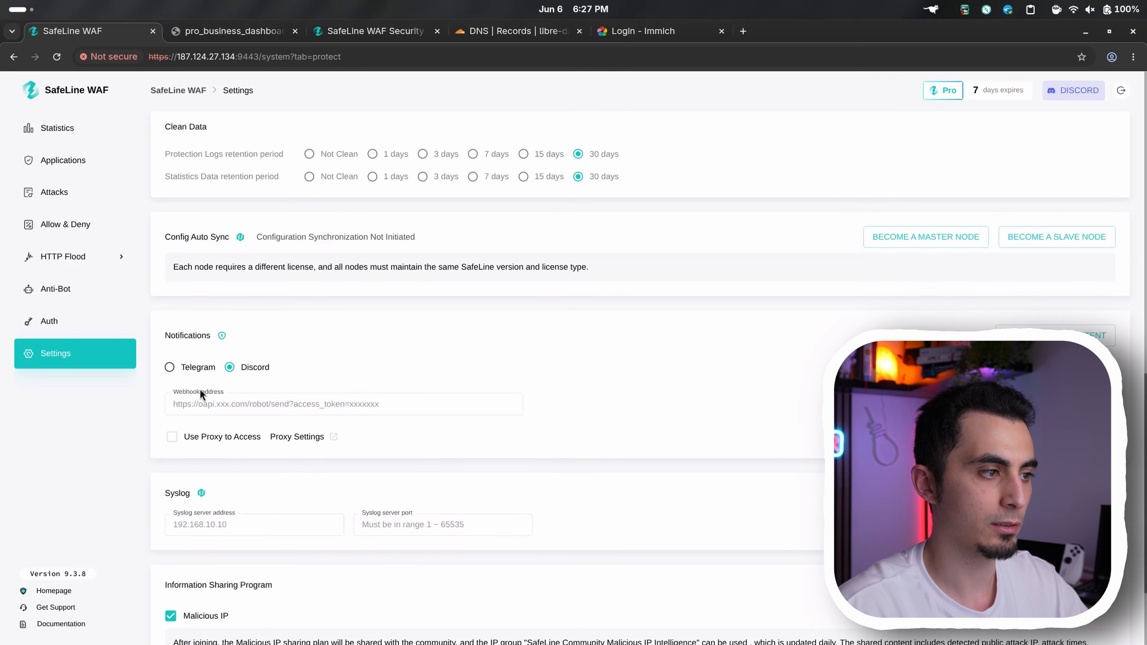
pyautogui.click(202, 368)
pyautogui.click(231, 367)
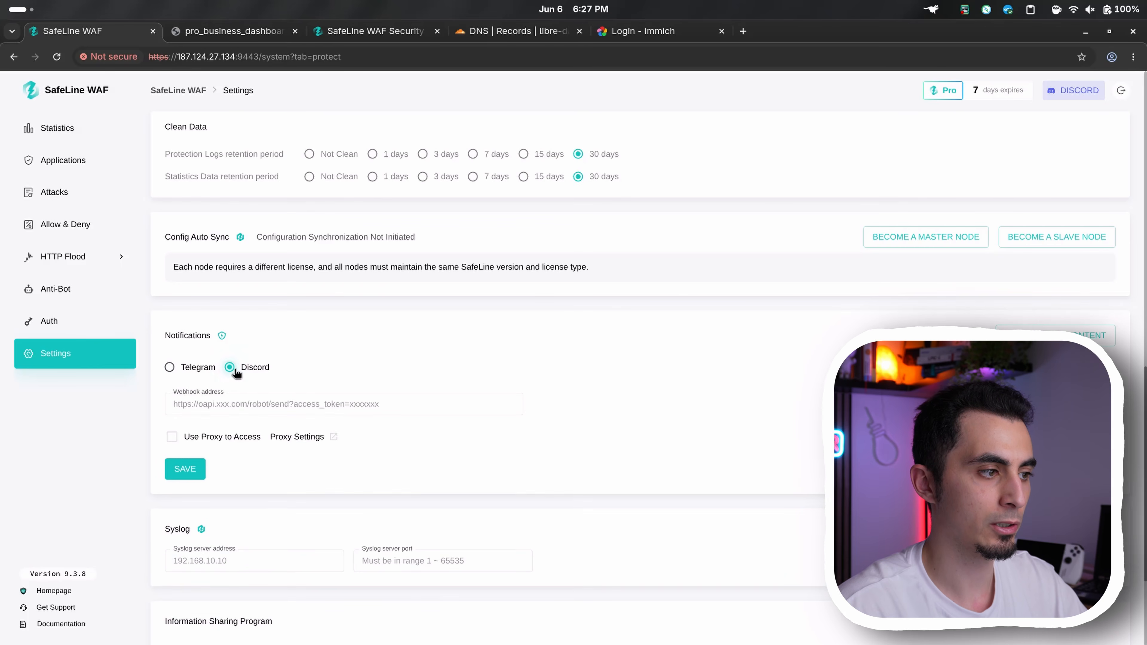
pyautogui.scroll(-2, 234, 369)
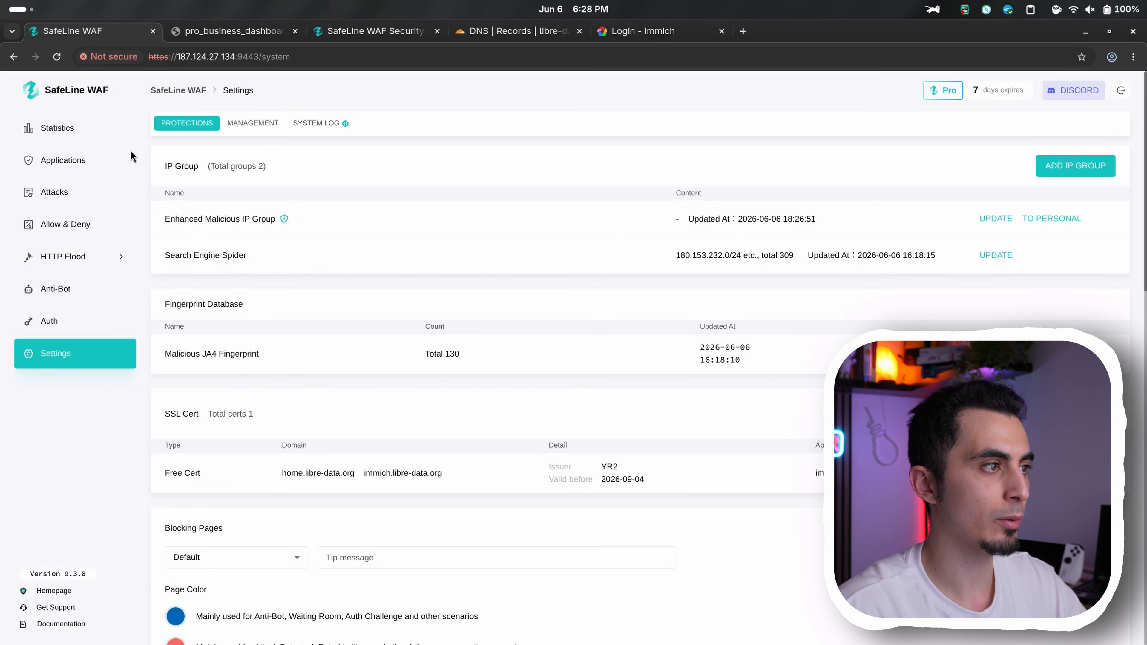
# Check the Defense, Audited and Offline modes available for the Immich application and cancel without changing its mode
pyautogui.click(131, 154)
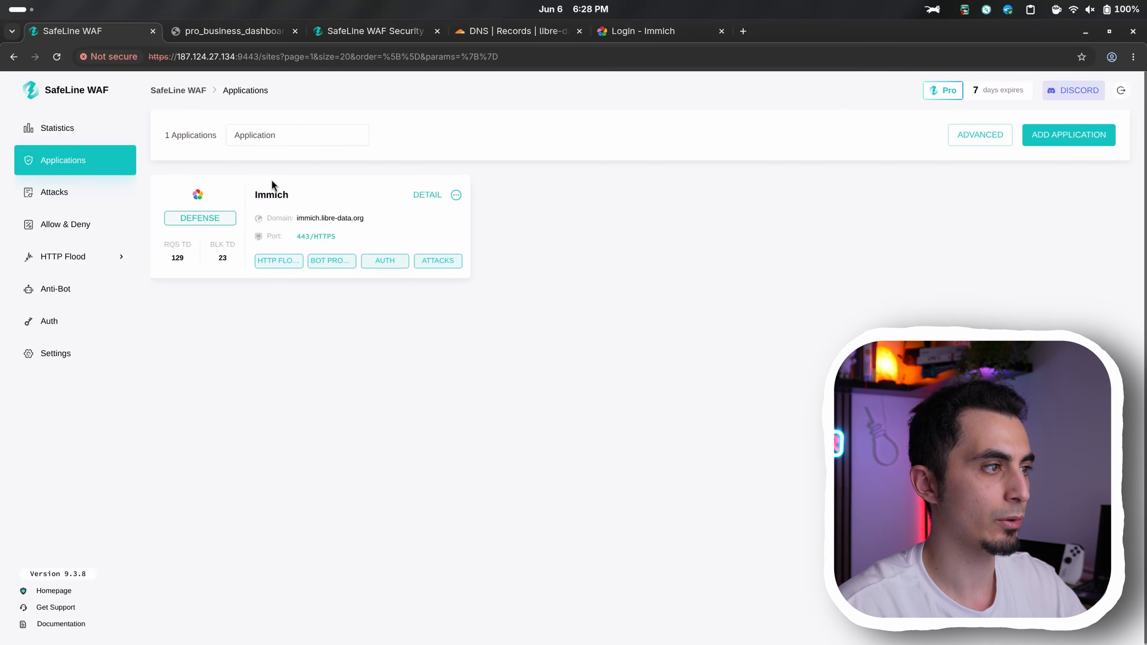
pyautogui.click(222, 218)
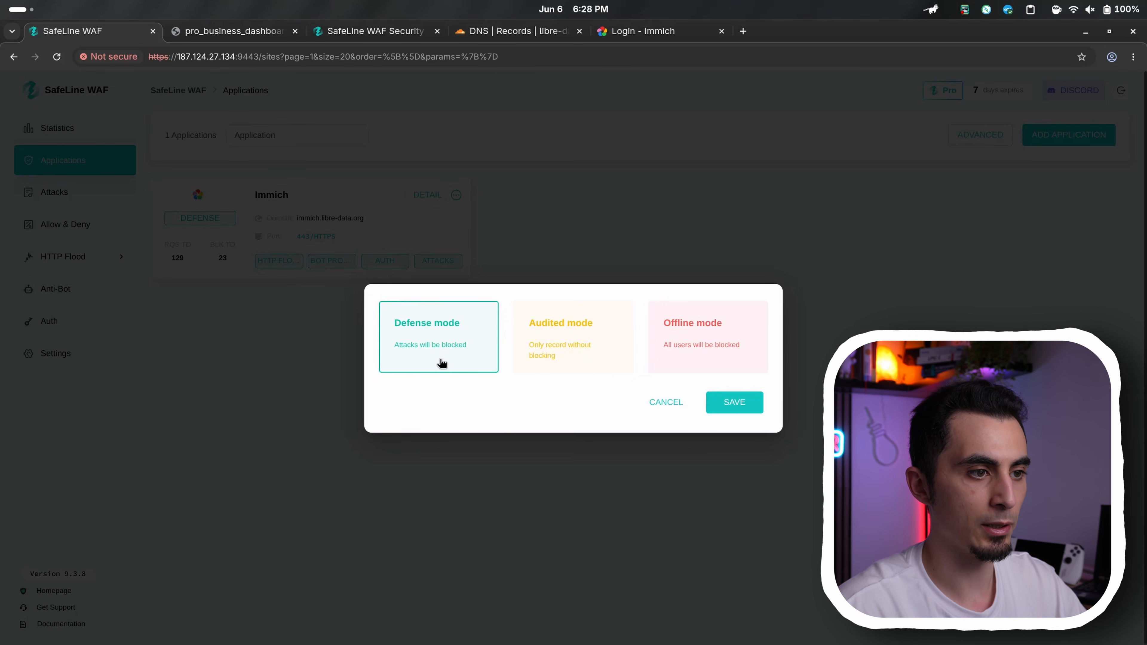
pyautogui.moveTo(536, 322); pyautogui.dragTo(592, 329)
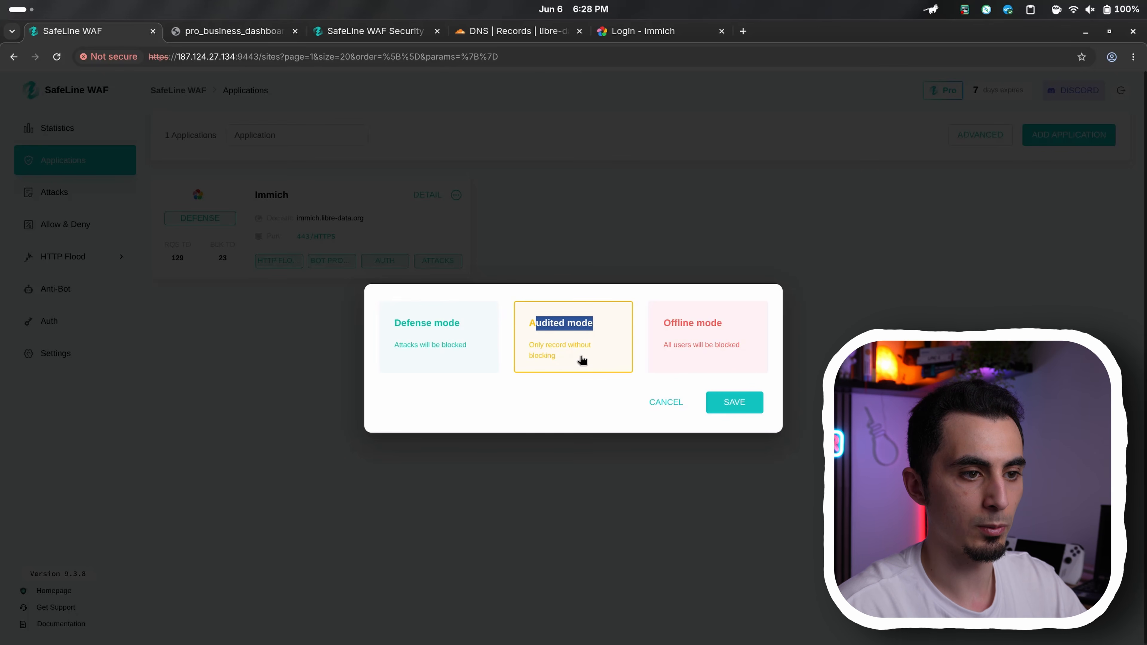
pyautogui.click(660, 402)
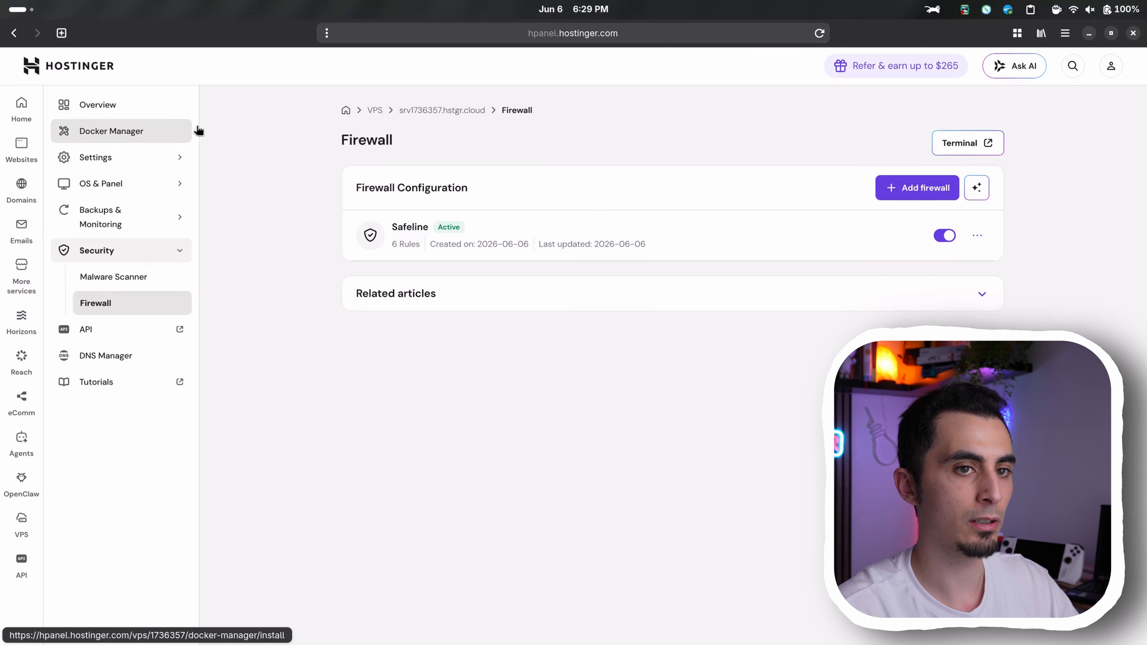
# In Hostinger, delete the accept rule for TCP port 22 from the Safeline VPS firewall and synchronize the rules
pyautogui.click(977, 235)
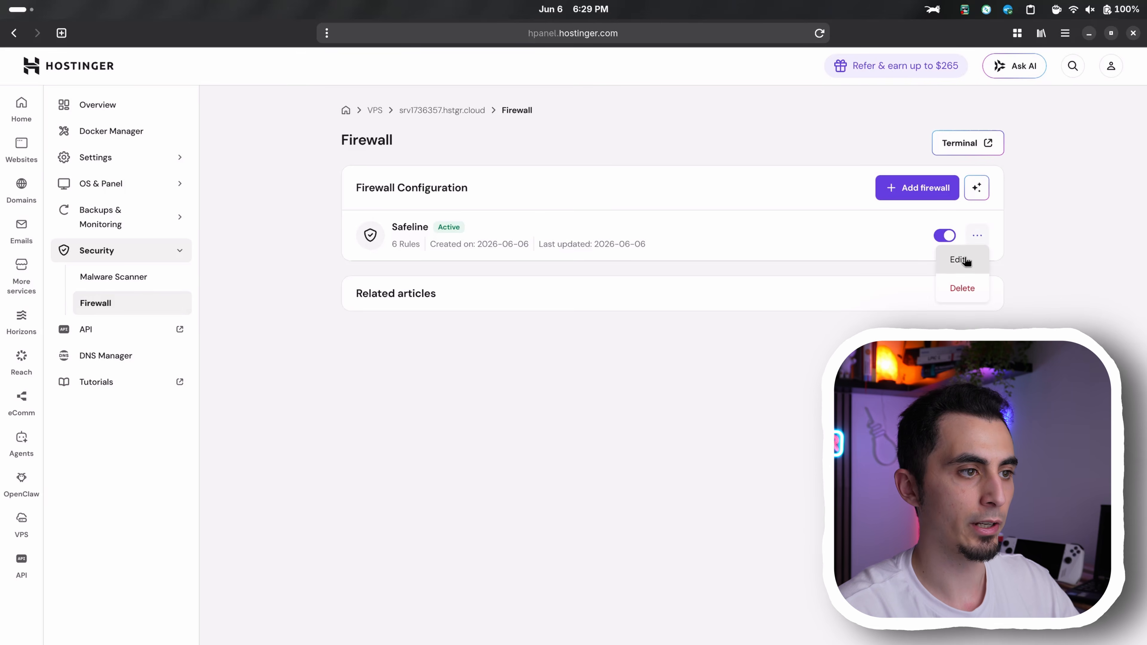
pyautogui.click(960, 260)
pyautogui.scroll(-4, 424, 392)
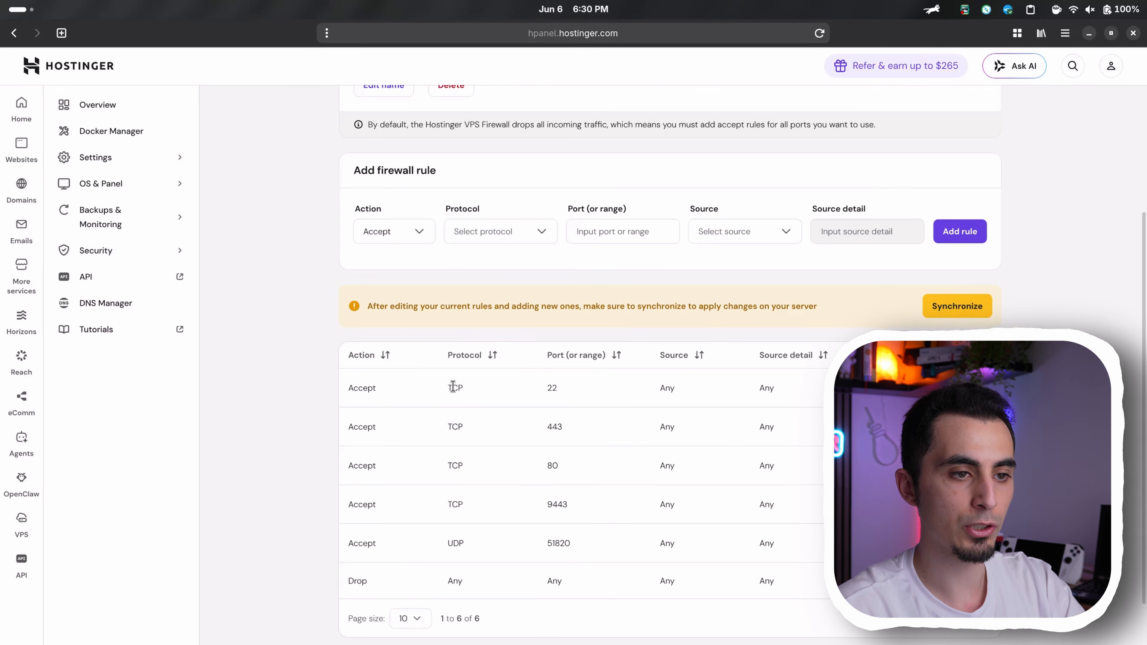
pyautogui.click(976, 388)
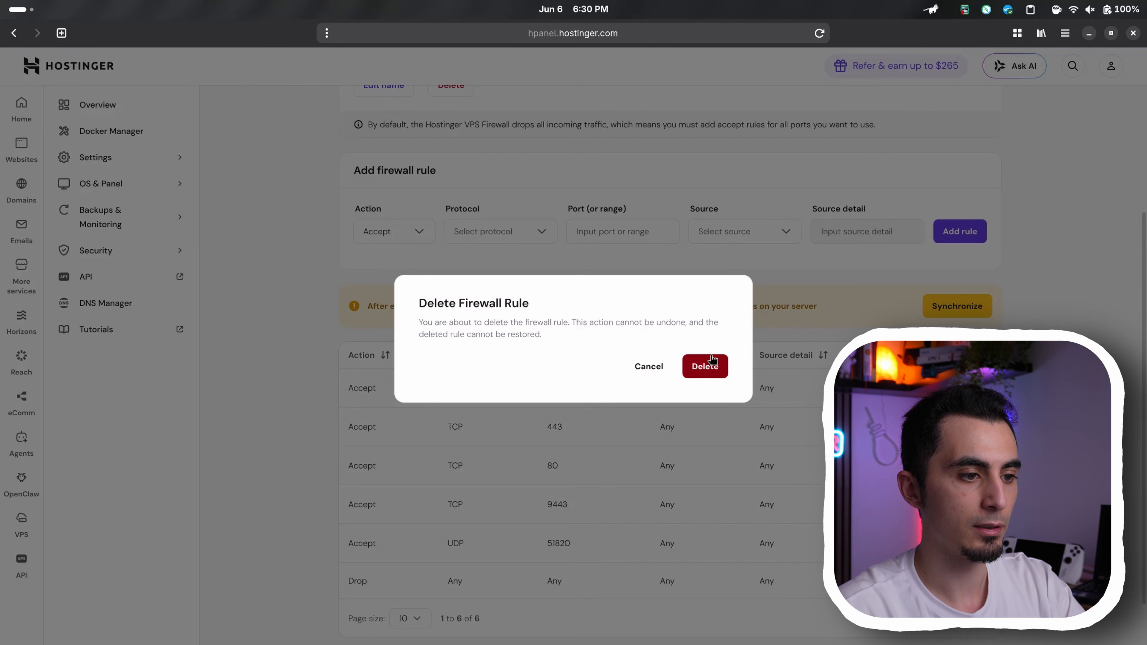
pyautogui.click(702, 365)
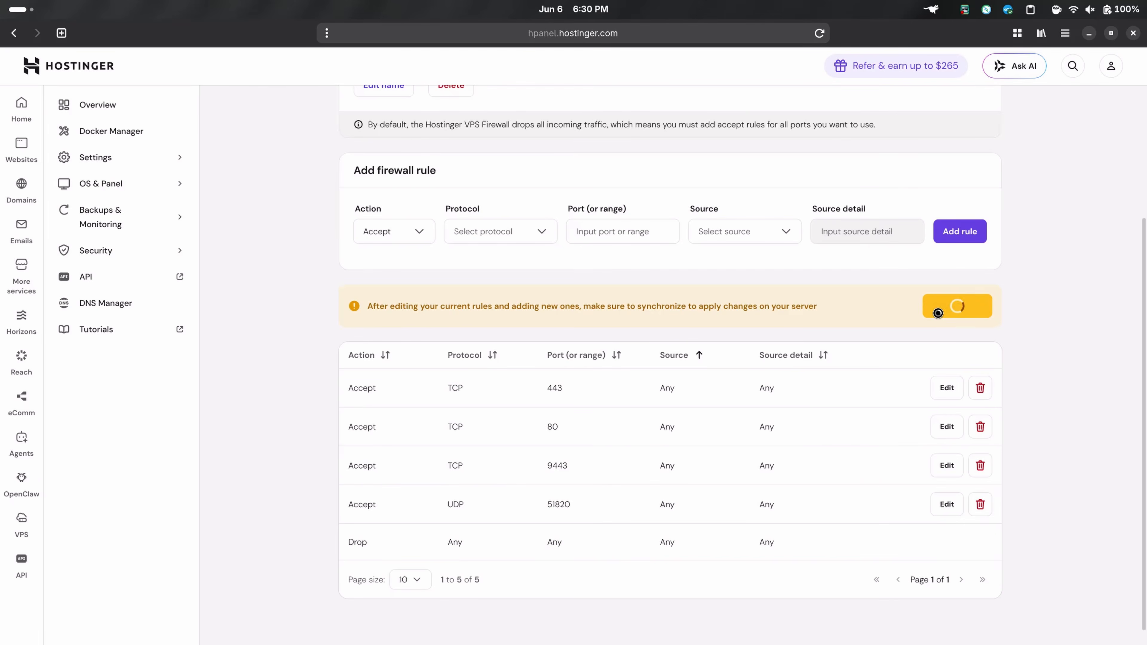